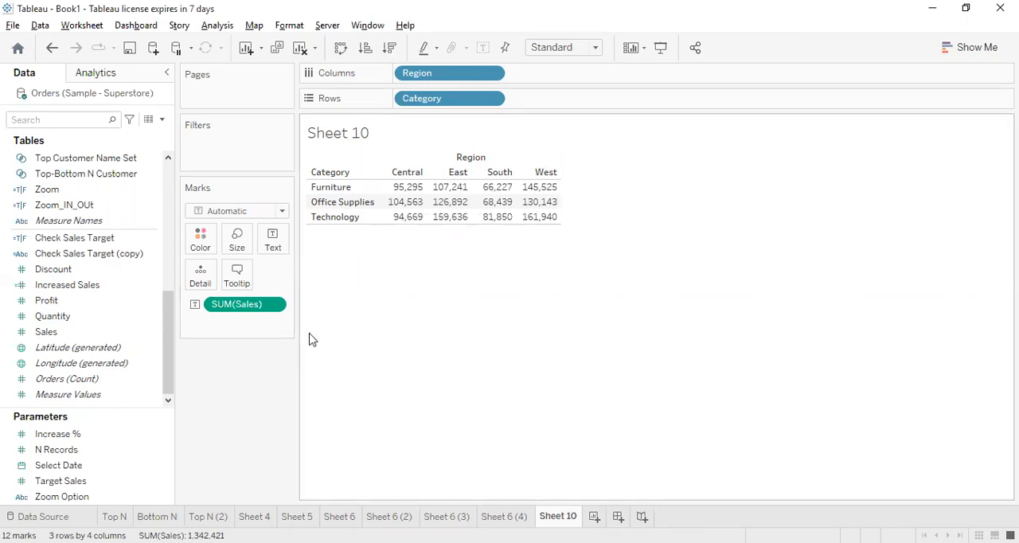
Apply the Percent of Total quick table calculation to SUM(Sales) on the Marks card
{"action": "left_click", "coordinate": [272, 307]}
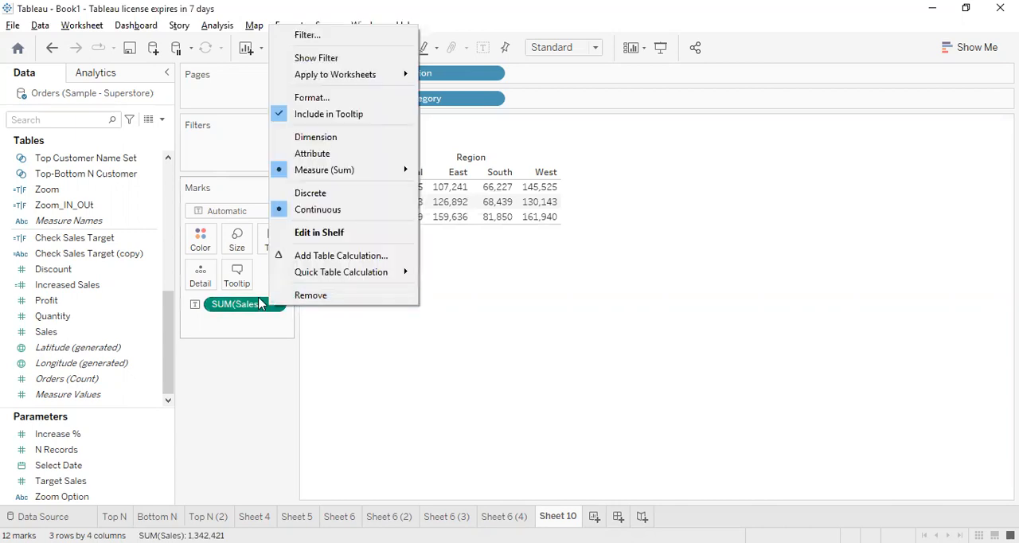
{"action": "left_click", "coordinate": [360, 380]}
{"action": "left_click", "coordinate": [272, 306]}
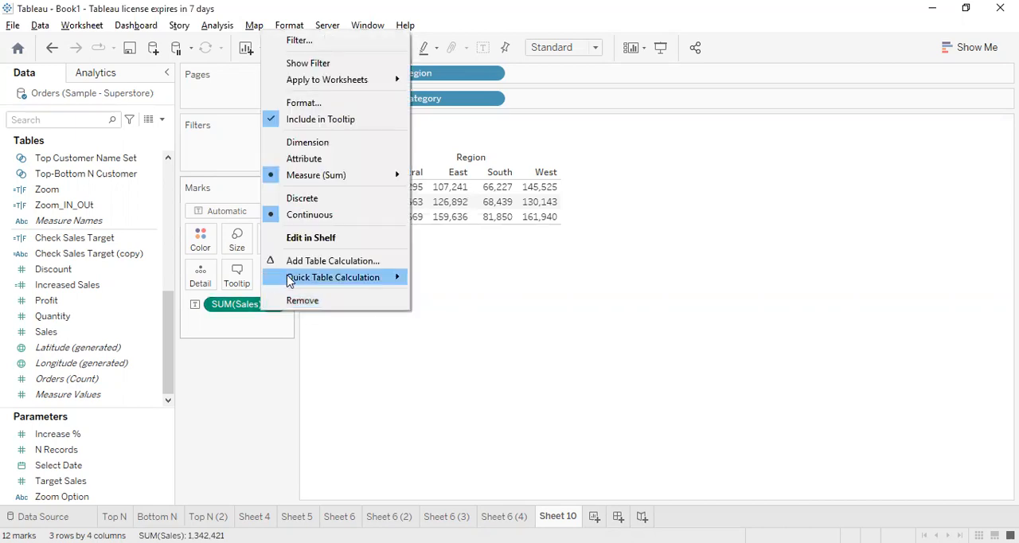
{"action": "mouse_move", "coordinate": [298, 284]}
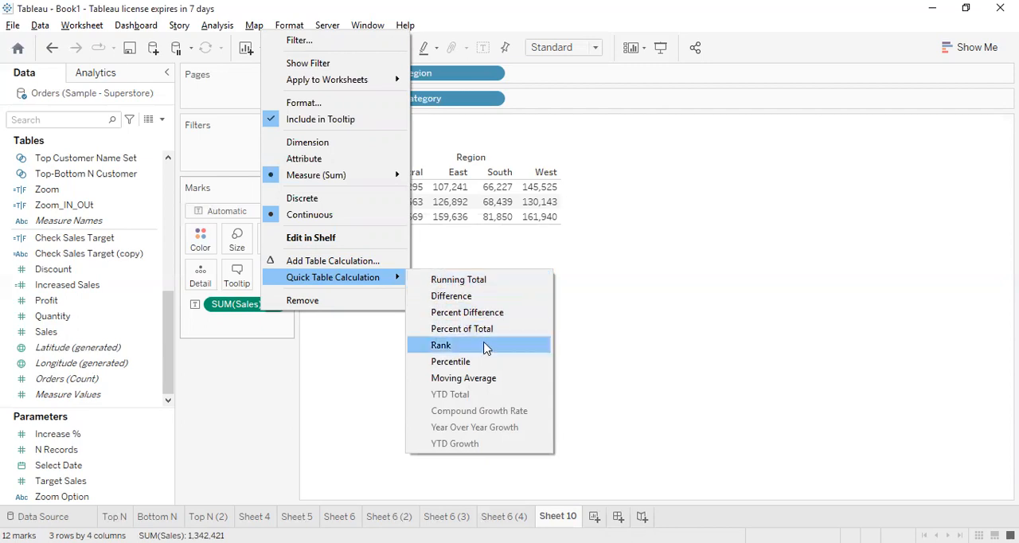
{"action": "left_click", "coordinate": [462, 329]}
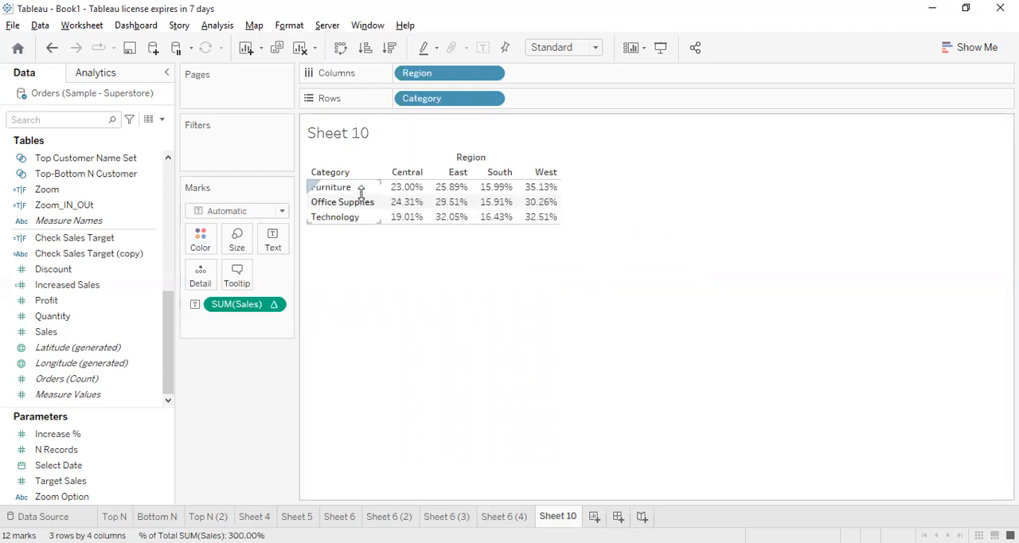
Select the Furniture percentages across all regions, and likewise the Office Supplies percentages, to check each row's total
{"action": "left_click_drag", "start_coordinate": [411, 197], "coordinate": [557, 197]}
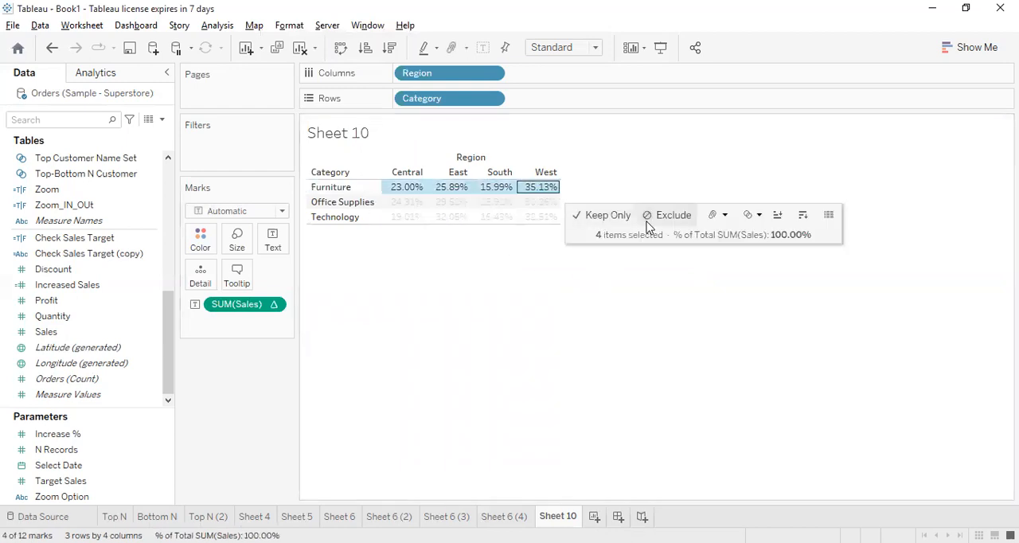
{"action": "left_click", "coordinate": [512, 327]}
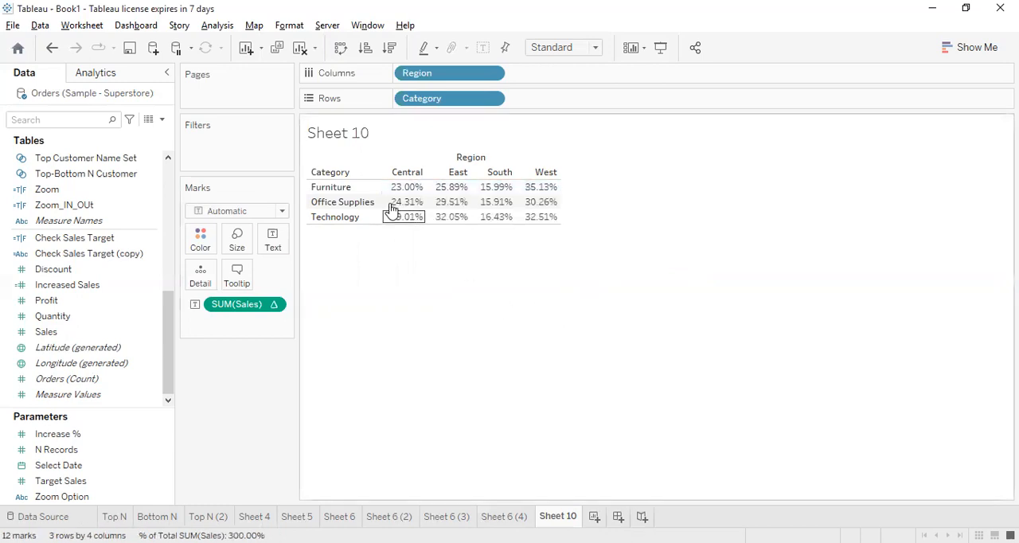
{"action": "left_click_drag", "start_coordinate": [399, 191], "coordinate": [545, 190]}
{"action": "left_click", "coordinate": [410, 276]}
{"action": "left_click_drag", "start_coordinate": [395, 205], "coordinate": [560, 206]}
{"action": "left_click", "coordinate": [688, 329]}
Compute the sales percent of total using Table (down) and check the Central column's total
{"action": "right_click", "coordinate": [262, 313]}
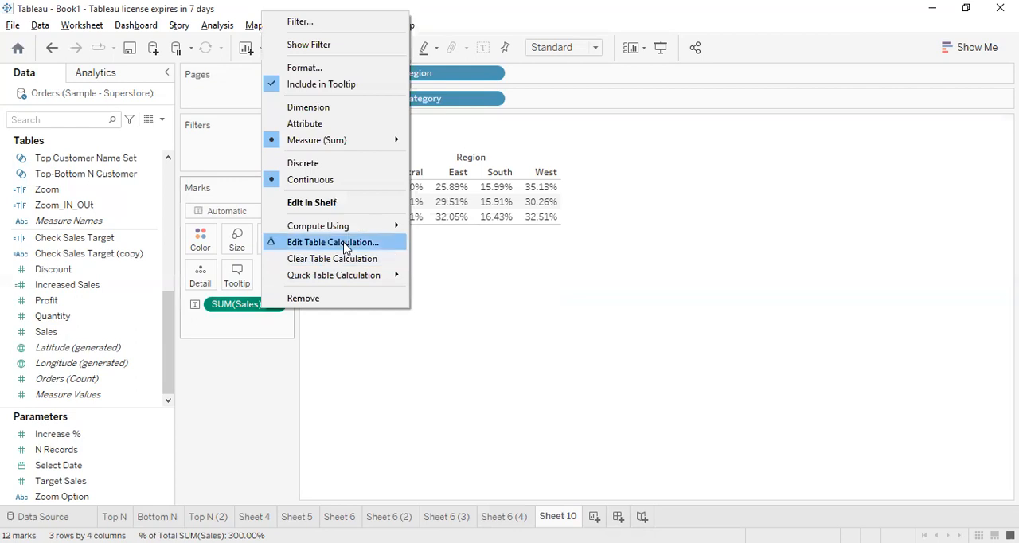
{"action": "mouse_move", "coordinate": [320, 232]}
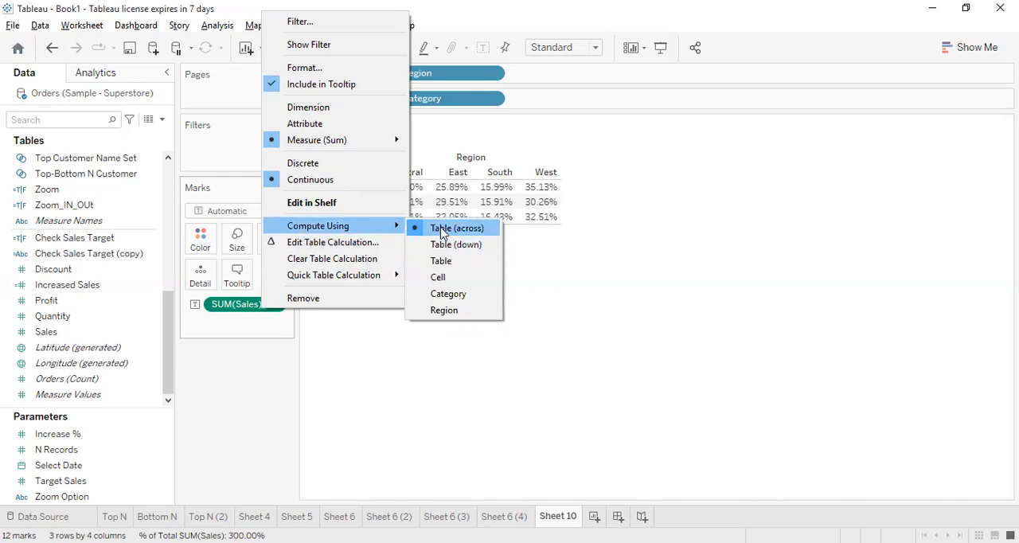
{"action": "left_click", "coordinate": [478, 249]}
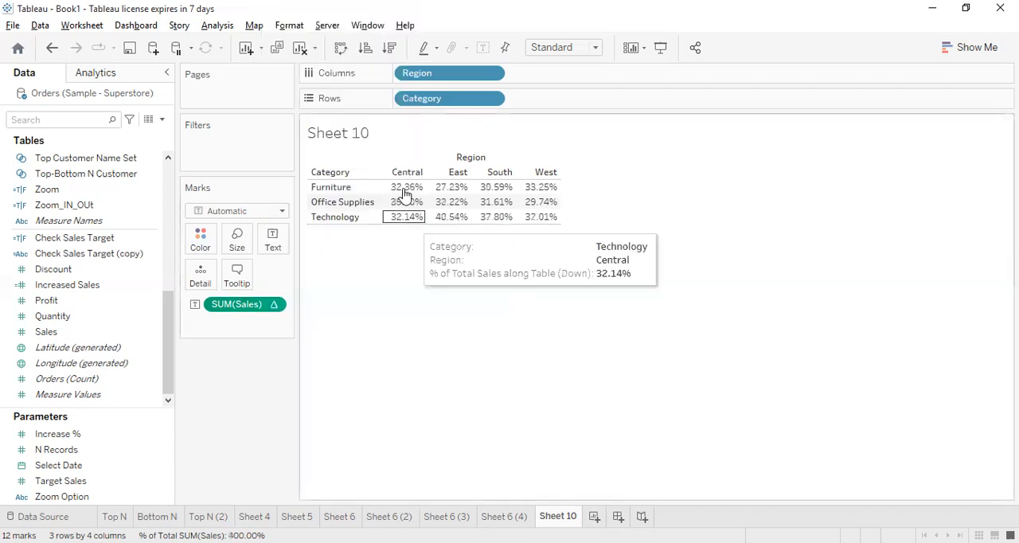
{"action": "left_click_drag", "start_coordinate": [407, 195], "coordinate": [410, 232]}
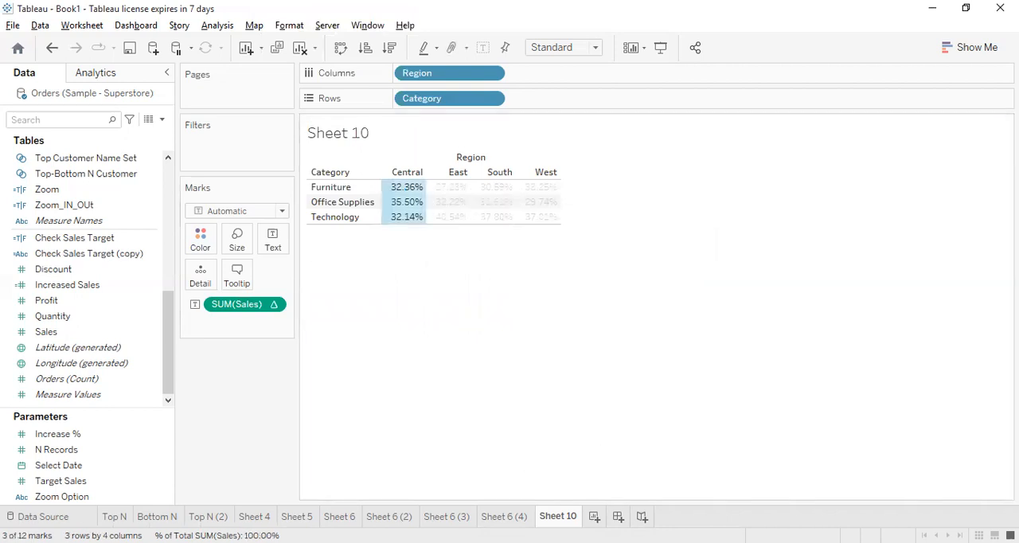
{"action": "left_click", "coordinate": [460, 253]}
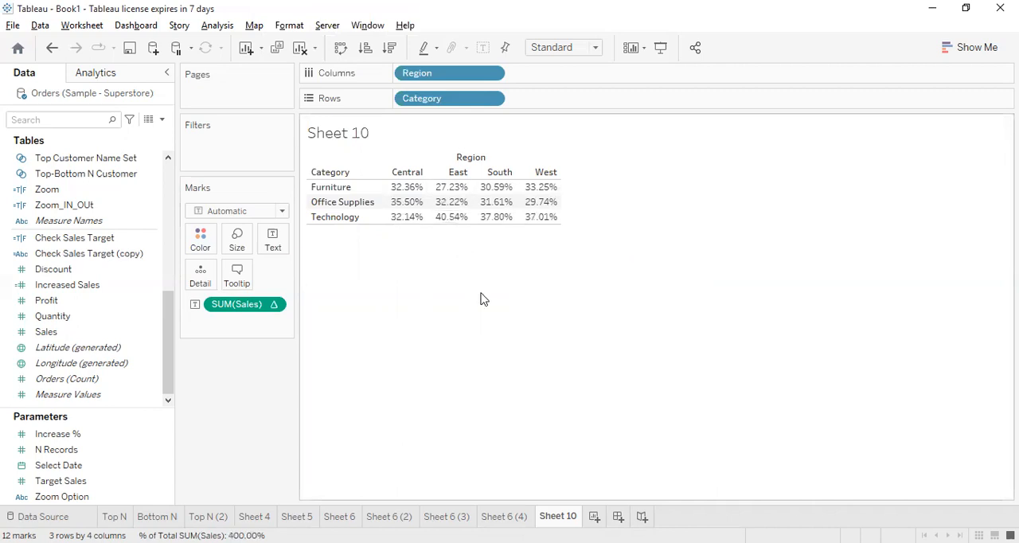
Compute the sales percent of total using Category and check the Furniture values across the regions
{"action": "right_click", "coordinate": [233, 307]}
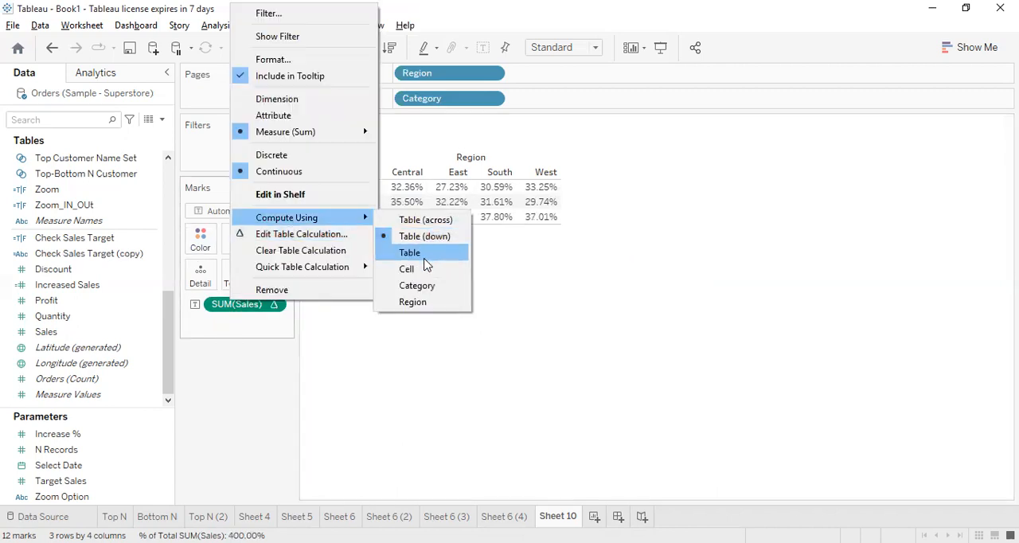
{"action": "left_click", "coordinate": [430, 287]}
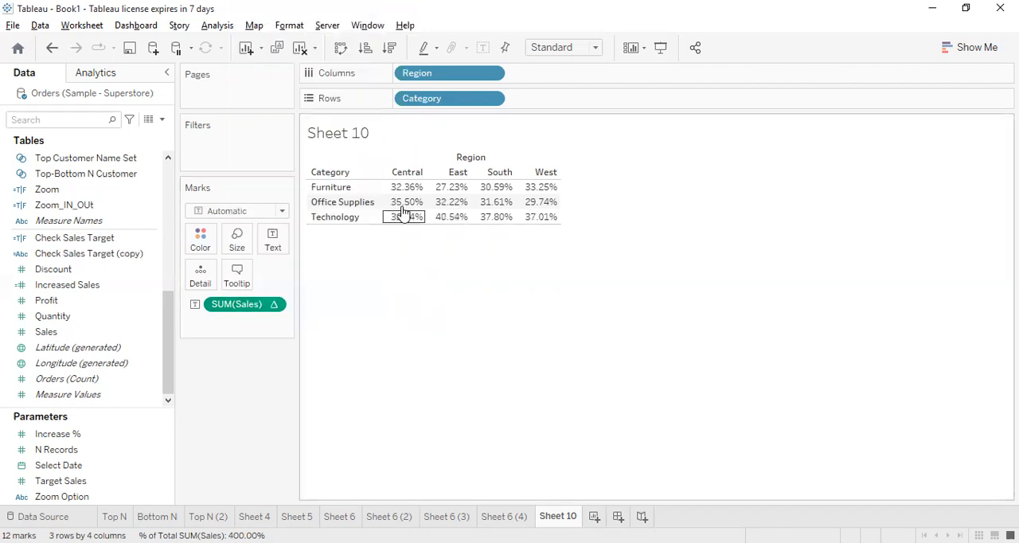
{"action": "left_click_drag", "start_coordinate": [403, 183], "coordinate": [582, 199]}
{"action": "left_click", "coordinate": [573, 266]}
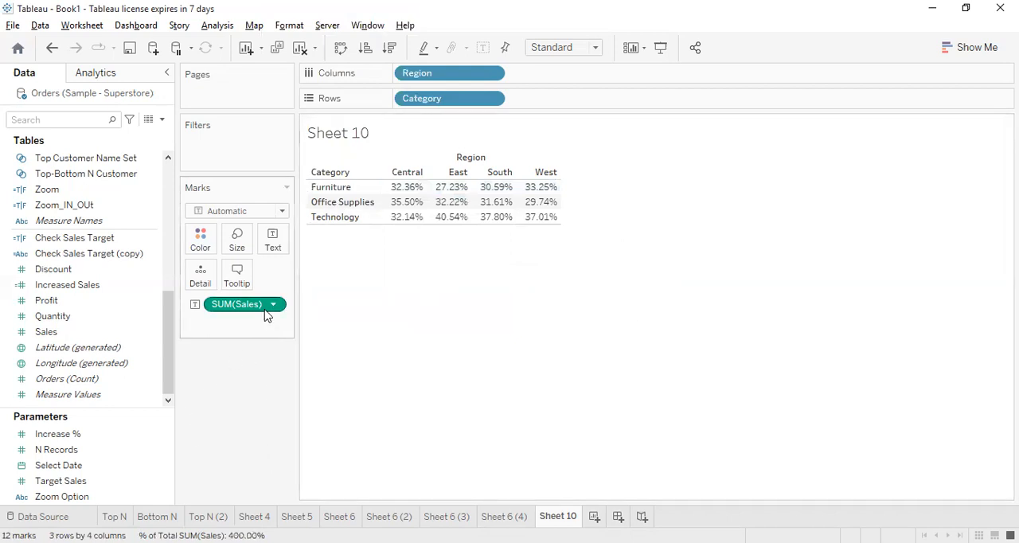
Add the Sub-Category field to Rows after Category
{"action": "scroll", "coordinate": [75, 302], "scroll_direction": "up", "scroll_amount": 4}
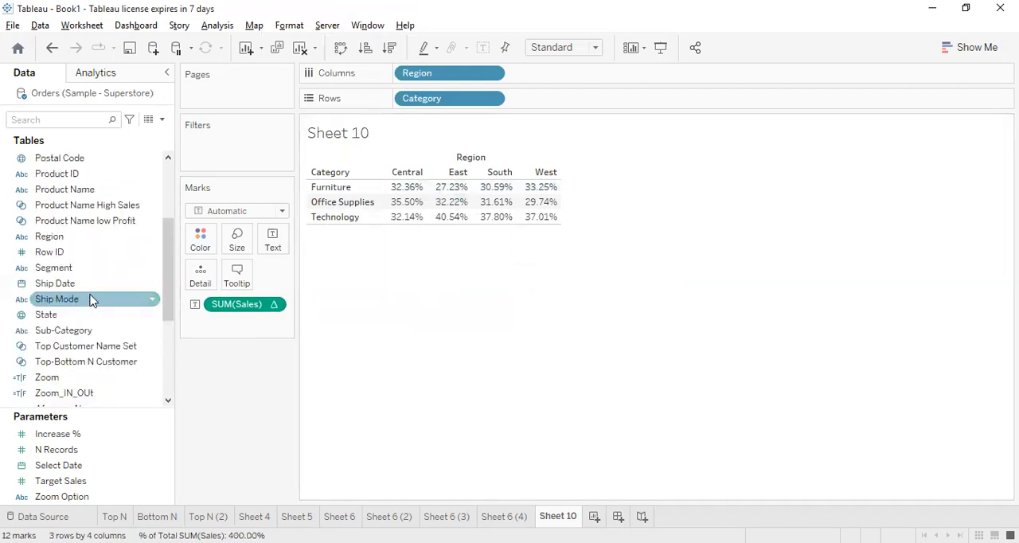
{"action": "scroll", "coordinate": [98, 263], "scroll_direction": "up", "scroll_amount": 3}
{"action": "scroll", "coordinate": [101, 276], "scroll_direction": "down", "scroll_amount": 3}
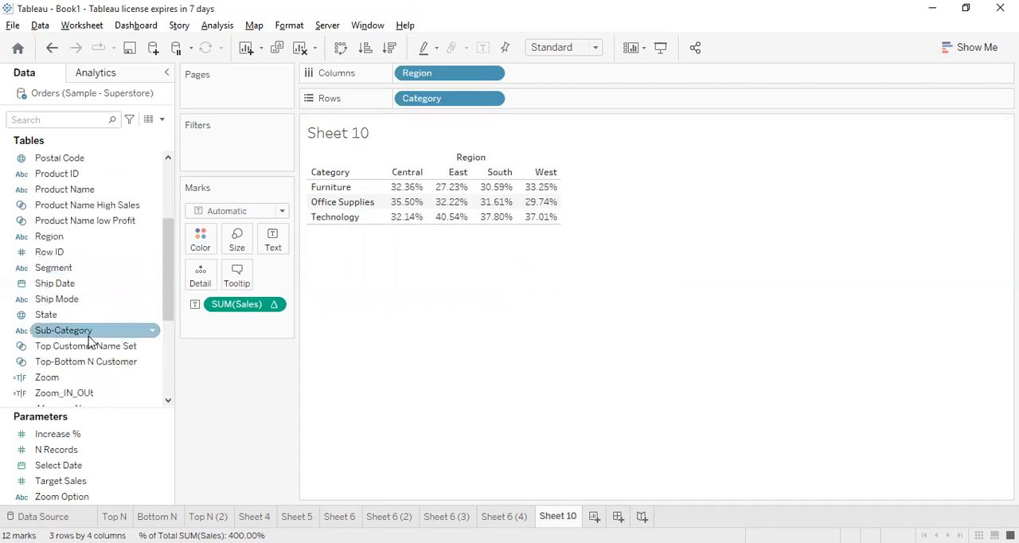
{"action": "left_click_drag", "start_coordinate": [134, 324], "coordinate": [579, 103]}
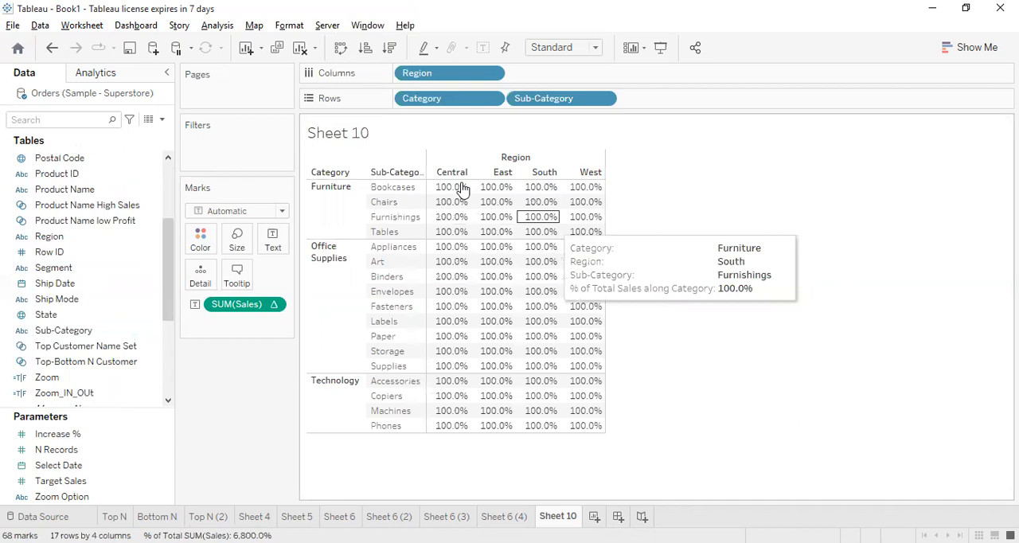
Compute the sales percent of total using Pane (down) and check the Central total within Furniture
{"action": "right_click", "coordinate": [263, 316]}
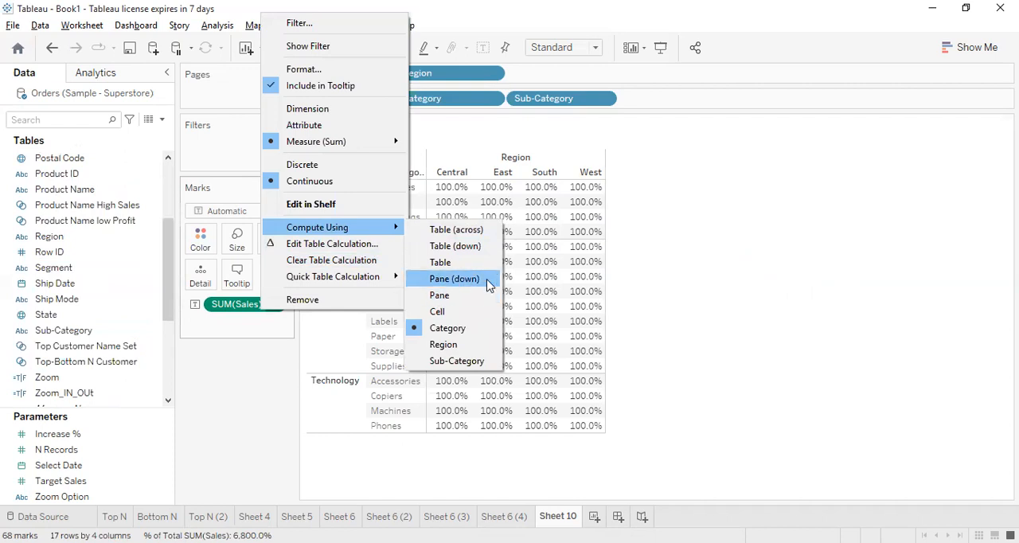
{"action": "left_click", "coordinate": [489, 285]}
{"action": "left_click_drag", "start_coordinate": [450, 186], "coordinate": [456, 235]}
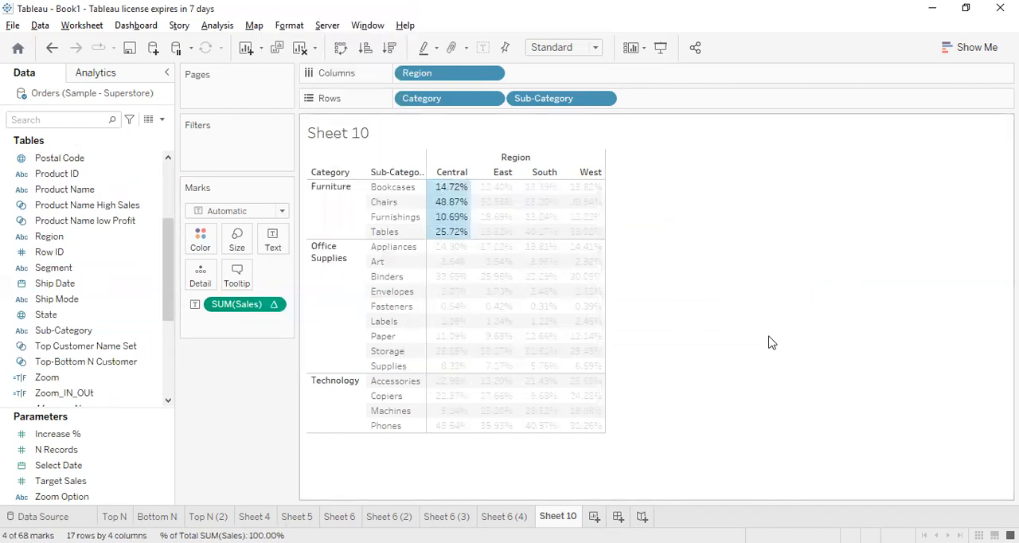
{"action": "left_click", "coordinate": [667, 338]}
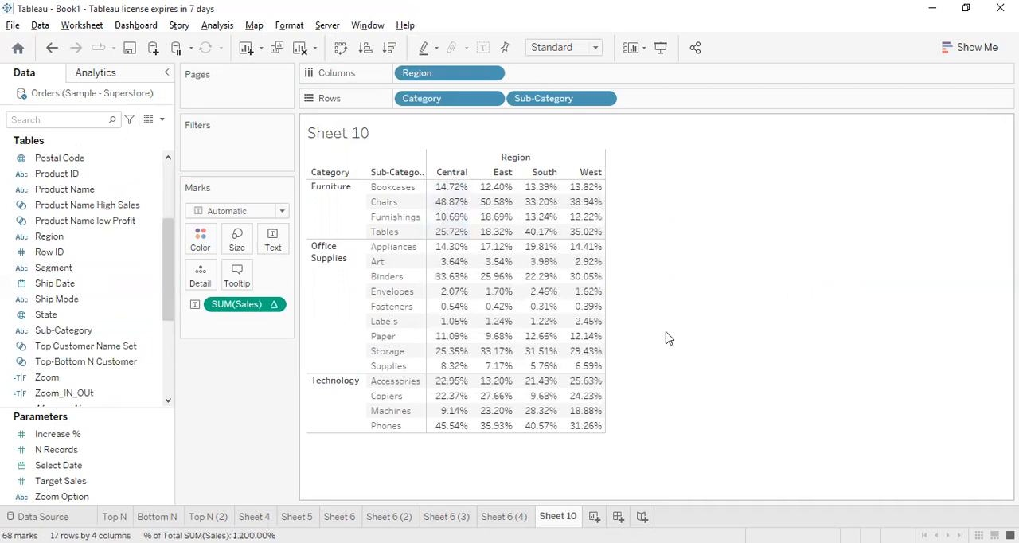
Open the table calculation settings of SUM(Sales), compute using Table (across), and move the dialog clear of the table
{"action": "right_click", "coordinate": [263, 304]}
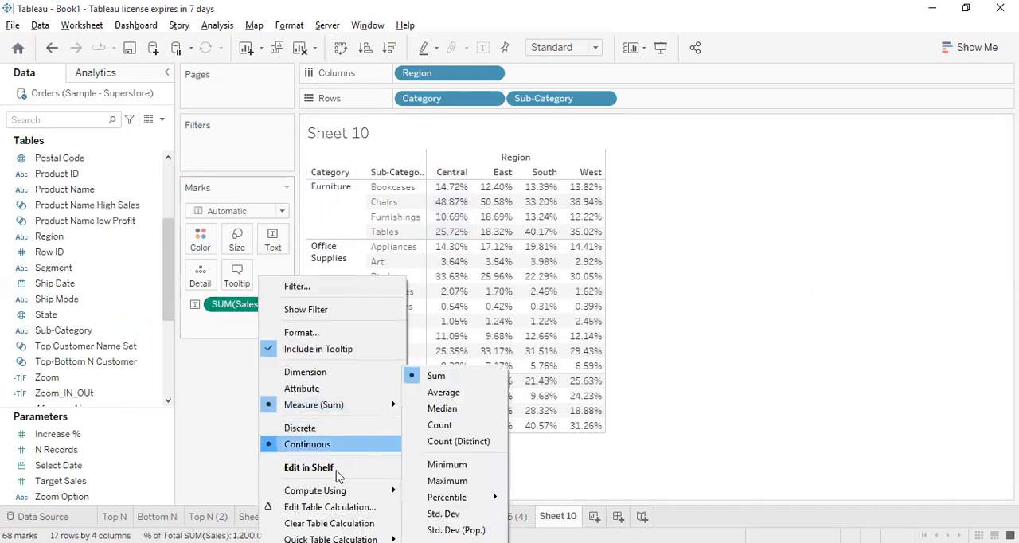
{"action": "left_click", "coordinate": [330, 513]}
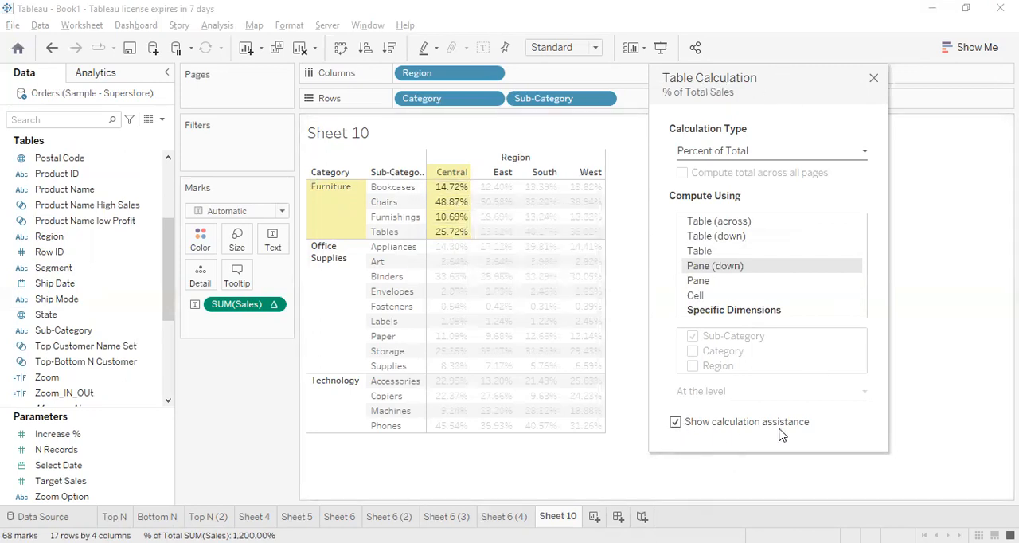
{"action": "left_click", "coordinate": [675, 422]}
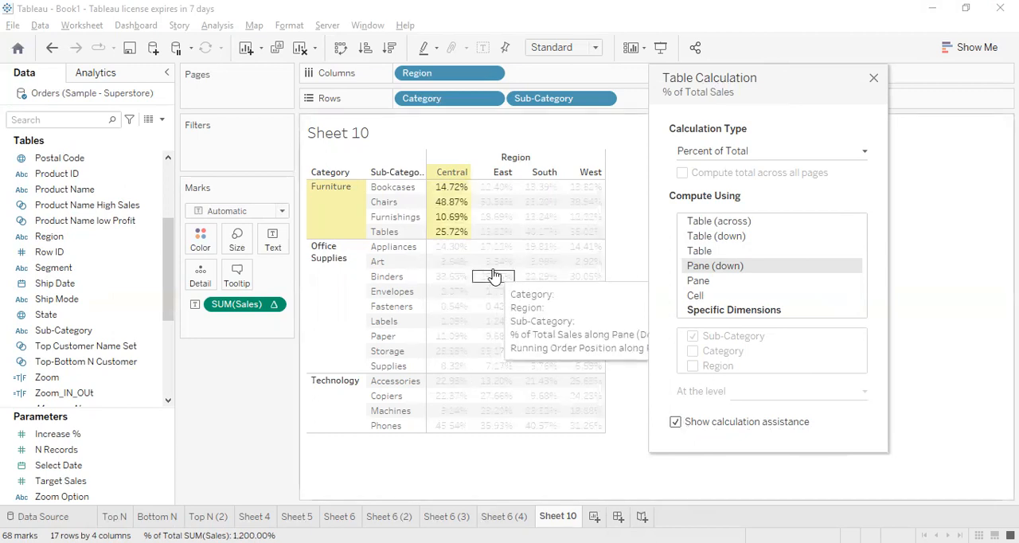
{"action": "left_click", "coordinate": [720, 221]}
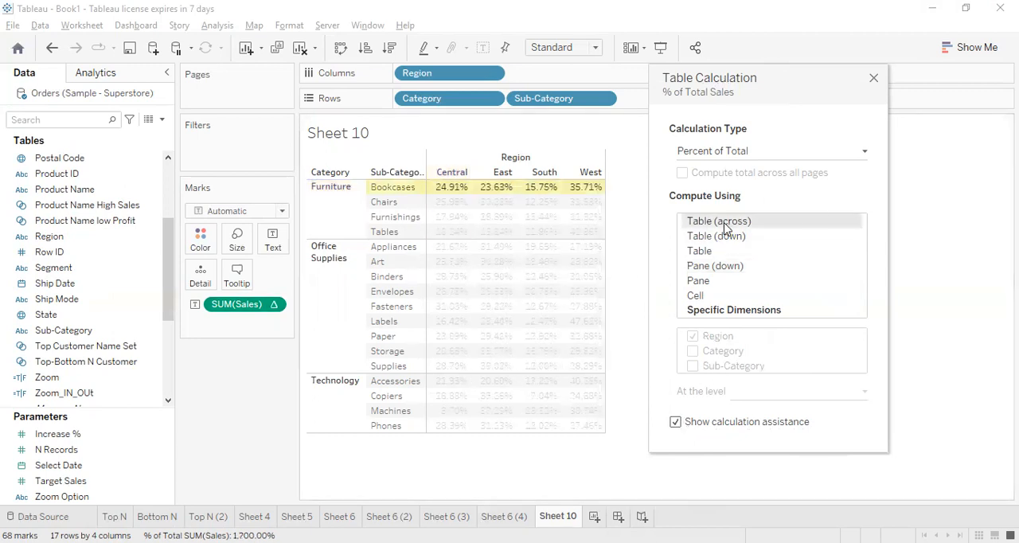
{"action": "left_click_drag", "start_coordinate": [780, 76], "coordinate": [882, 78]}
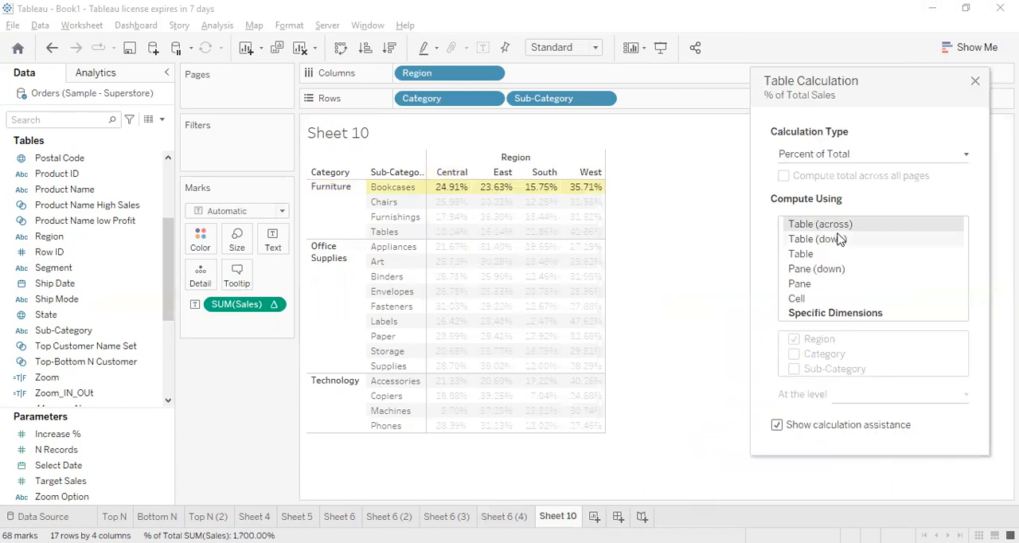
Try computing the percent of total using Table (down), Table, Pane (down), Pane and Cell in turn
{"action": "left_click", "coordinate": [811, 241]}
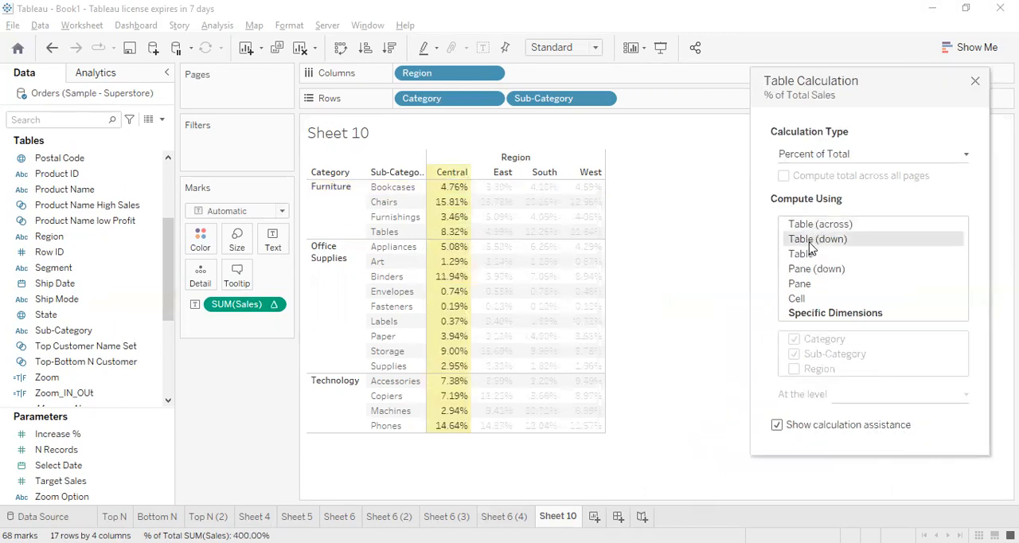
{"action": "left_click", "coordinate": [804, 254]}
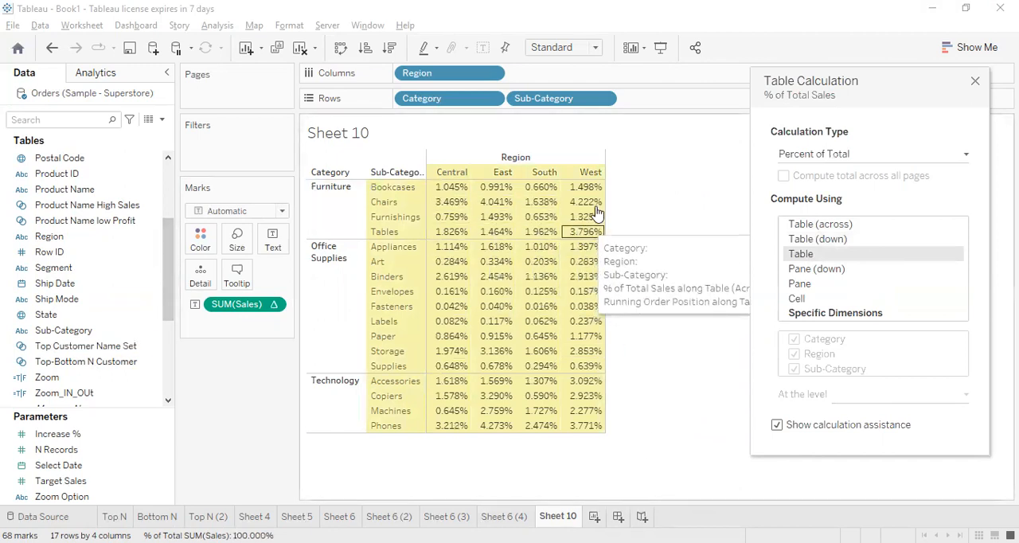
{"action": "left_click", "coordinate": [823, 270]}
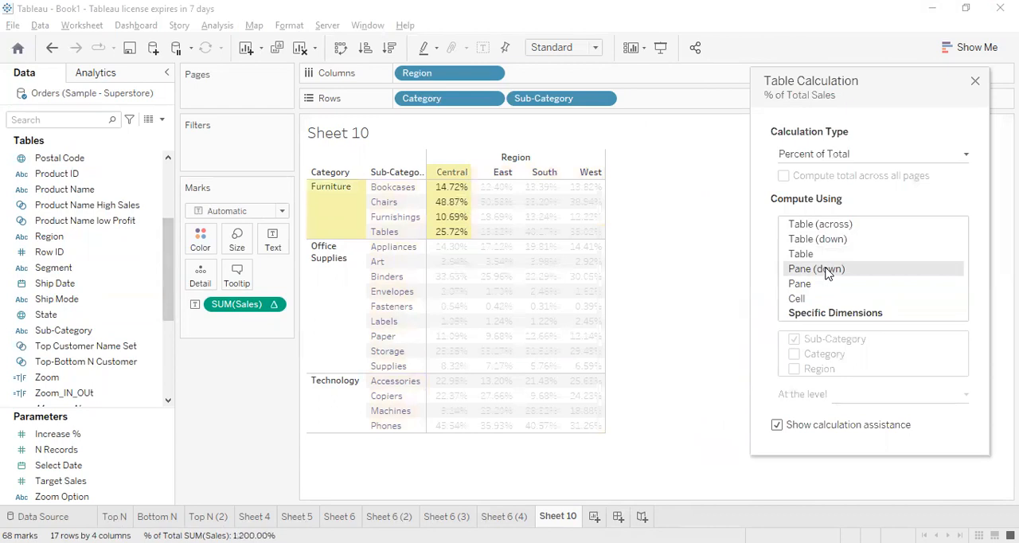
{"action": "left_click", "coordinate": [823, 288]}
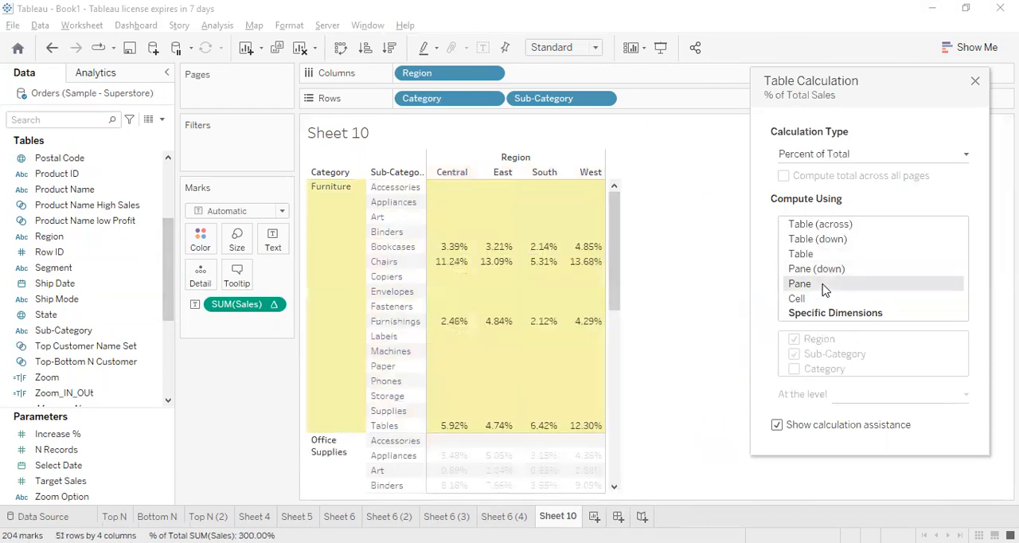
{"action": "left_click", "coordinate": [796, 299]}
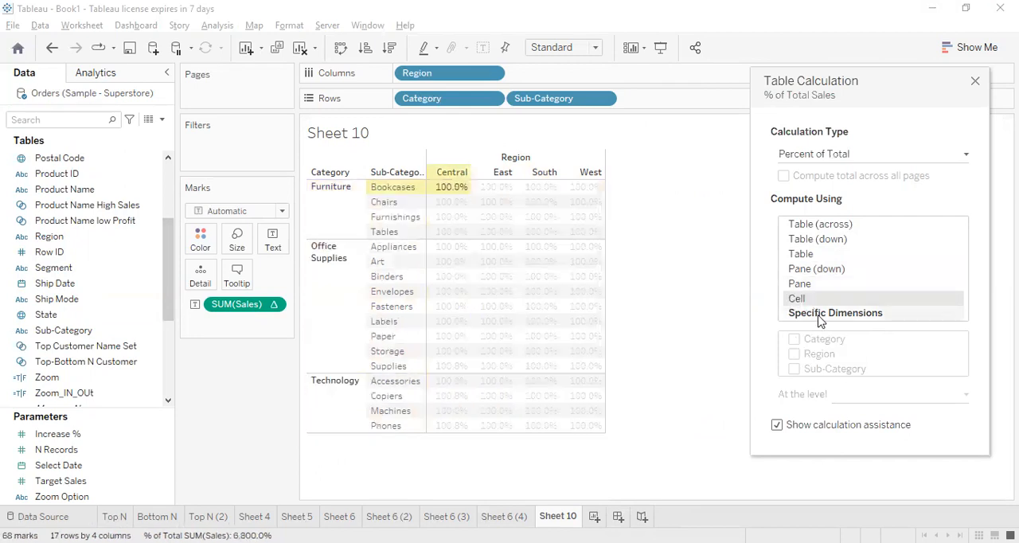
Compute the percent of total using Specific Dimensions with Category, Region and Sub-Category all included
{"action": "left_click", "coordinate": [819, 315]}
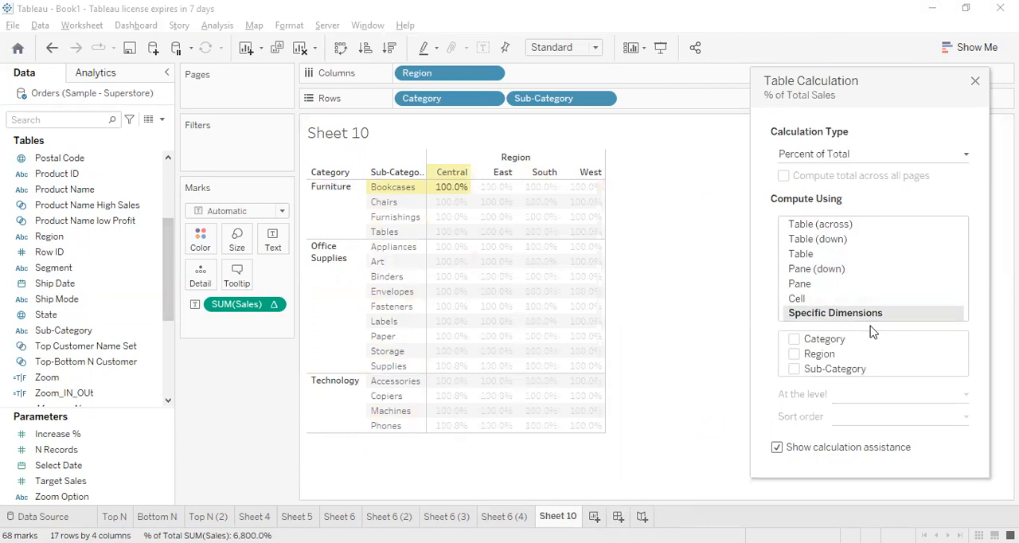
{"action": "left_click", "coordinate": [794, 341]}
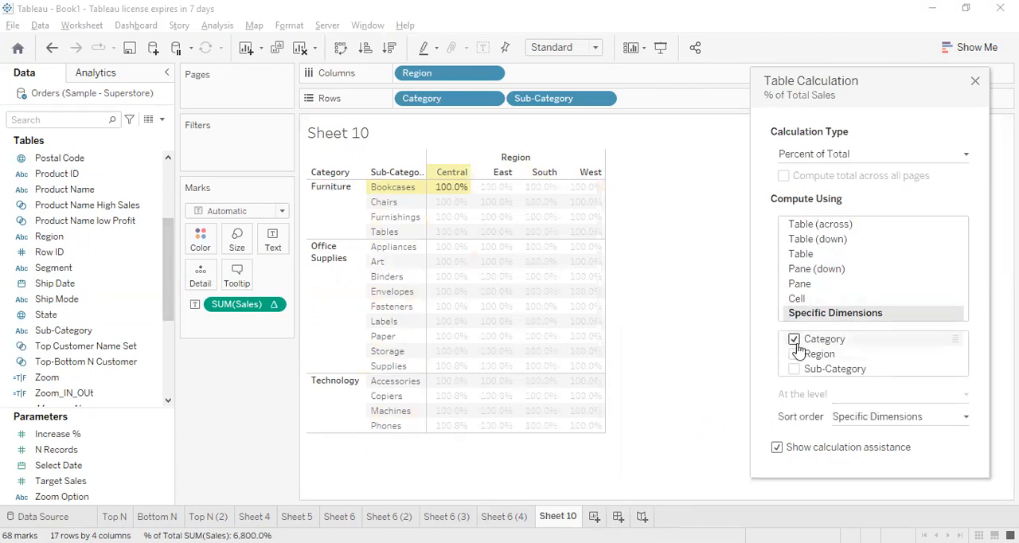
{"action": "left_click", "coordinate": [794, 339]}
{"action": "left_click", "coordinate": [794, 355]}
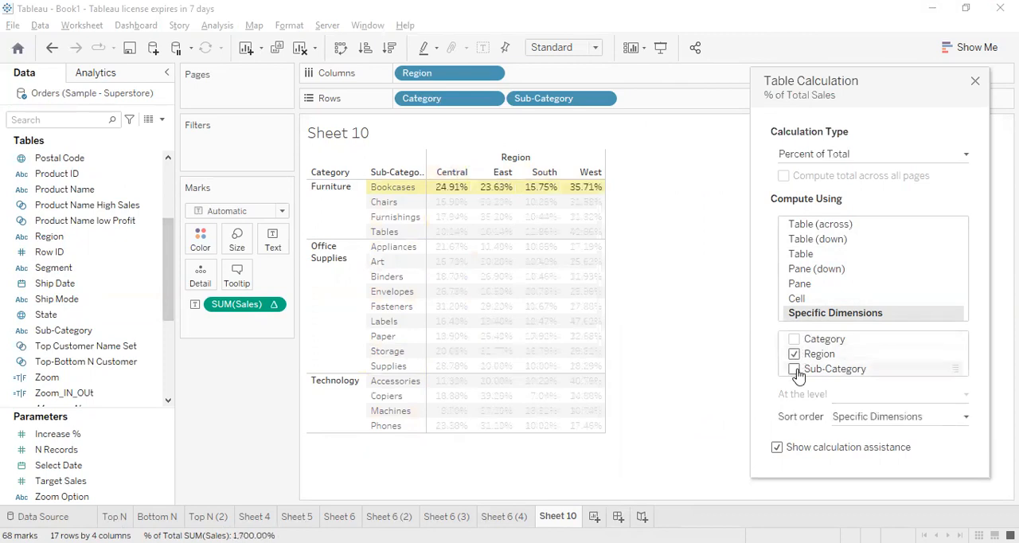
{"action": "left_click", "coordinate": [793, 370]}
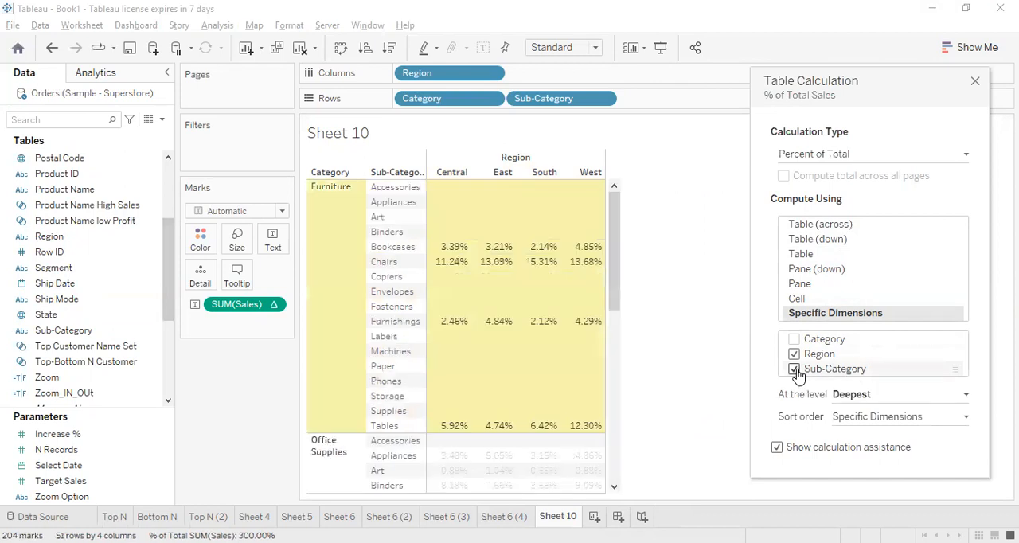
{"action": "left_click", "coordinate": [793, 340]}
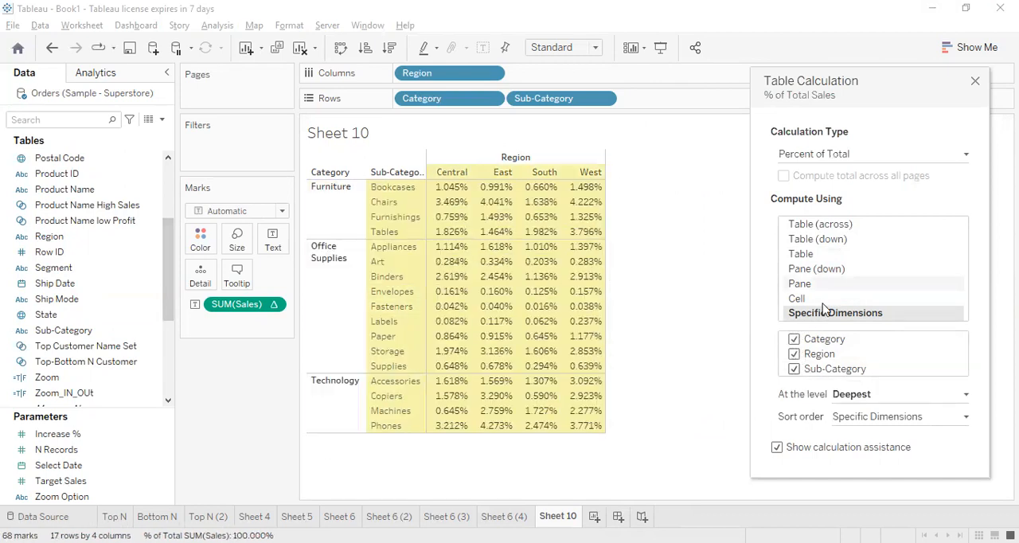
Change the table calculation type from percent of total to Rank and compute it using Table (down)
{"action": "left_click", "coordinate": [832, 226]}
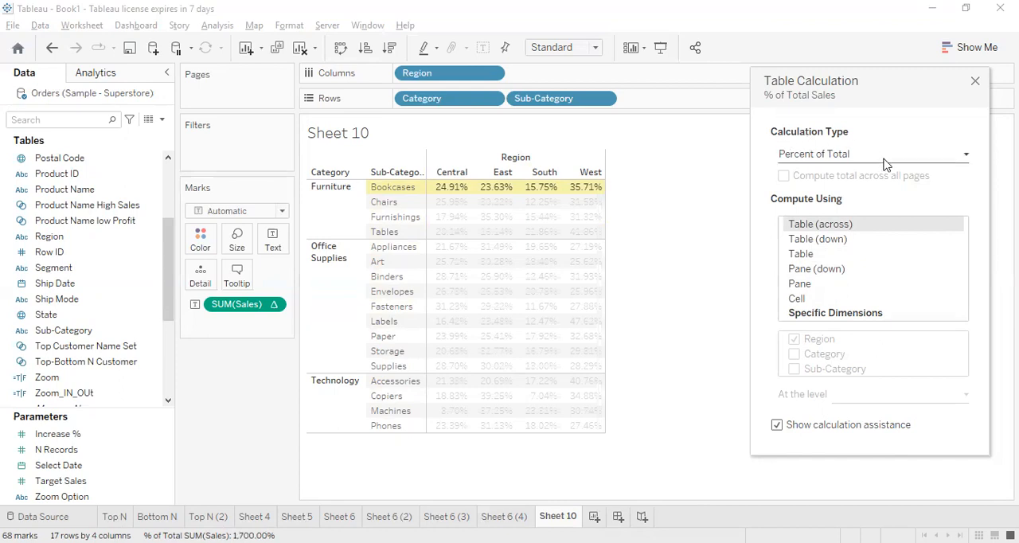
{"action": "left_click", "coordinate": [855, 156]}
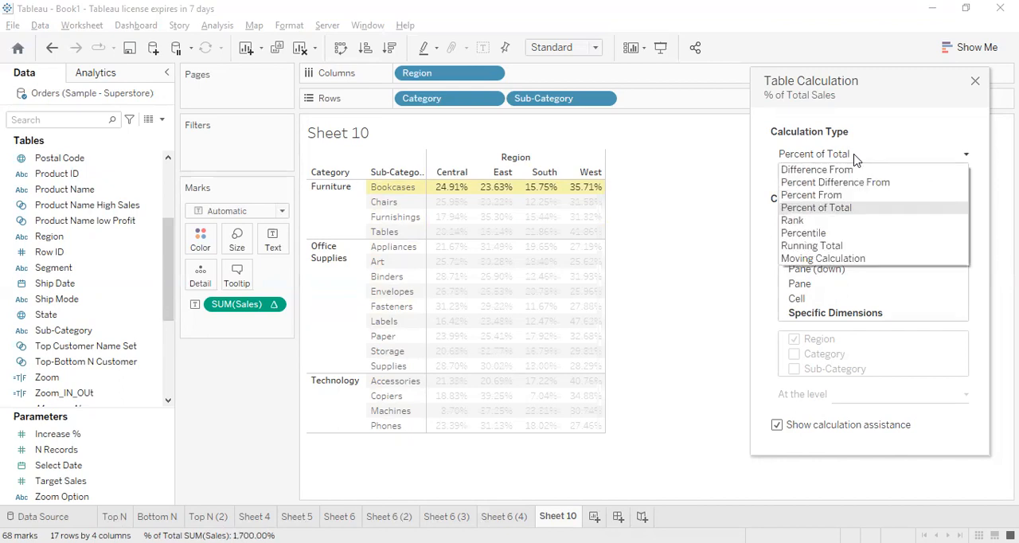
{"action": "left_click", "coordinate": [831, 223]}
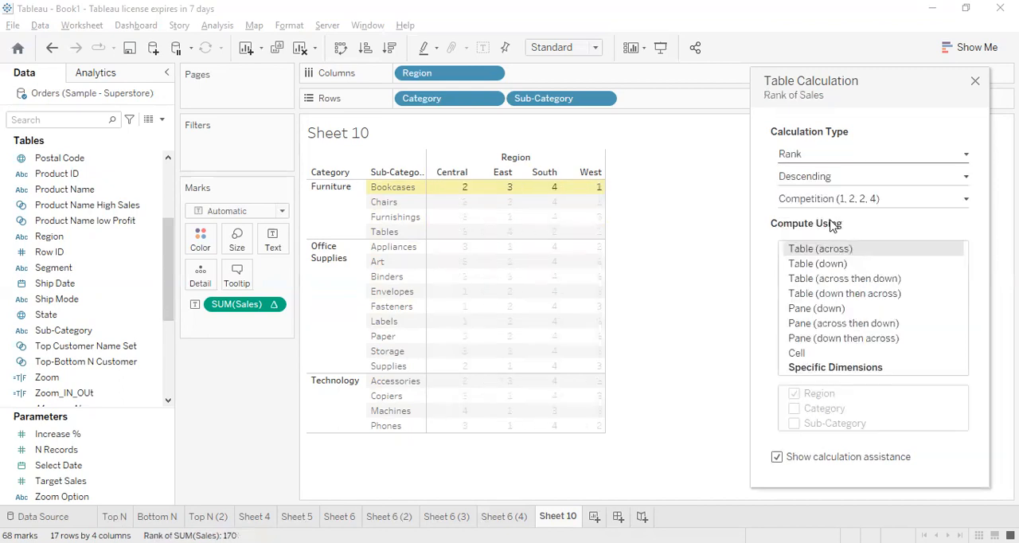
{"action": "left_click", "coordinate": [820, 266]}
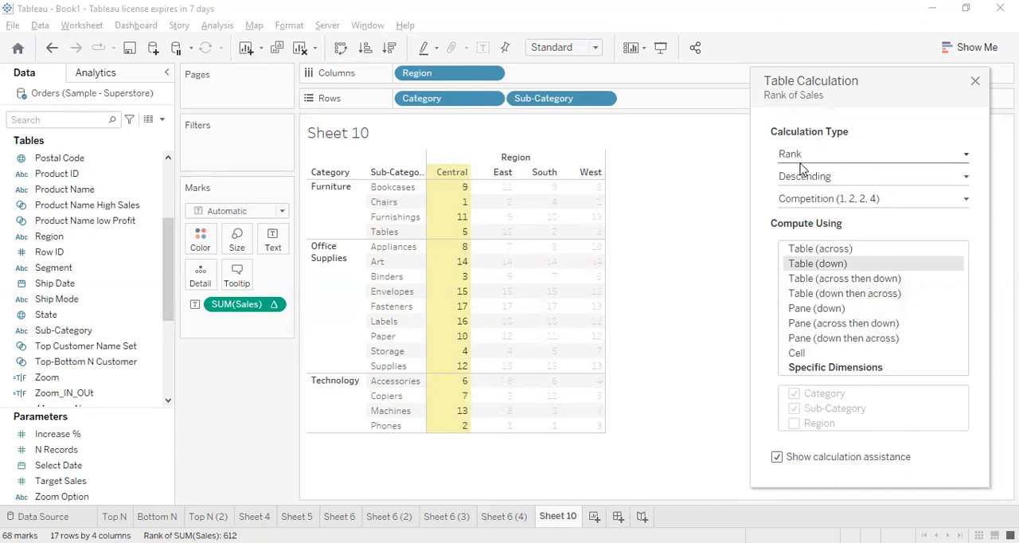
Rank the sales in ascending order with the Unique (1, 2, 3, 4) method and close the table calculation settings
{"action": "left_click", "coordinate": [872, 181]}
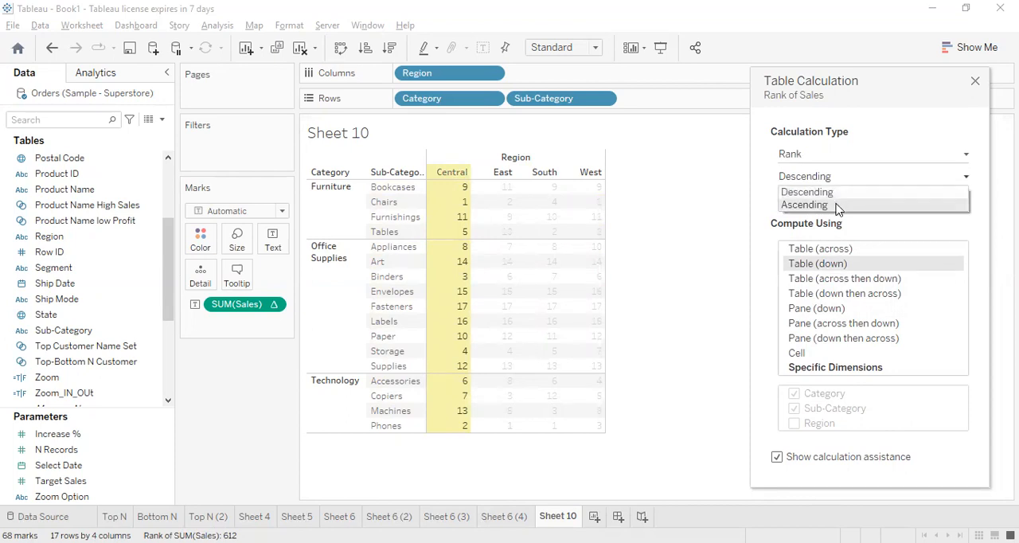
{"action": "left_click", "coordinate": [835, 205]}
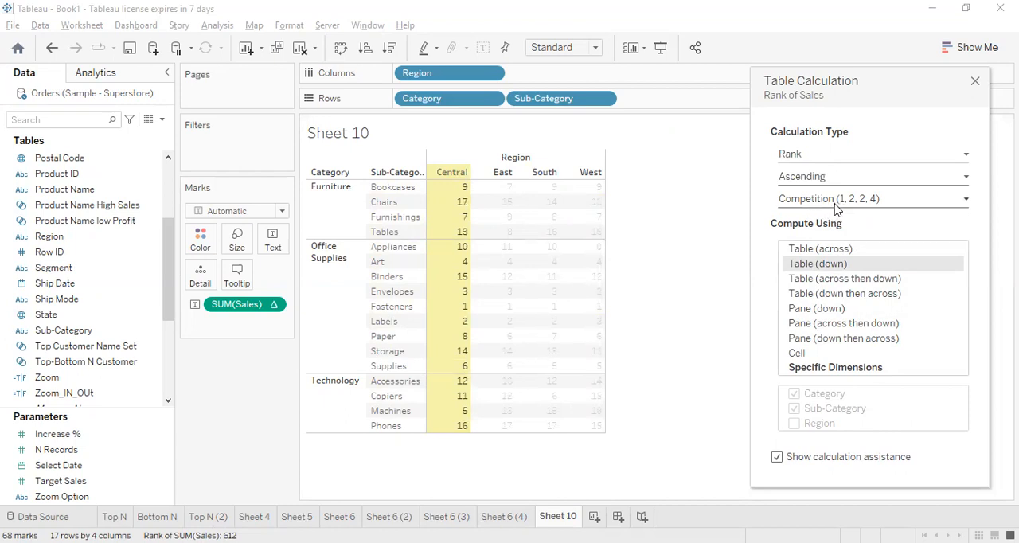
{"action": "left_click", "coordinate": [835, 206]}
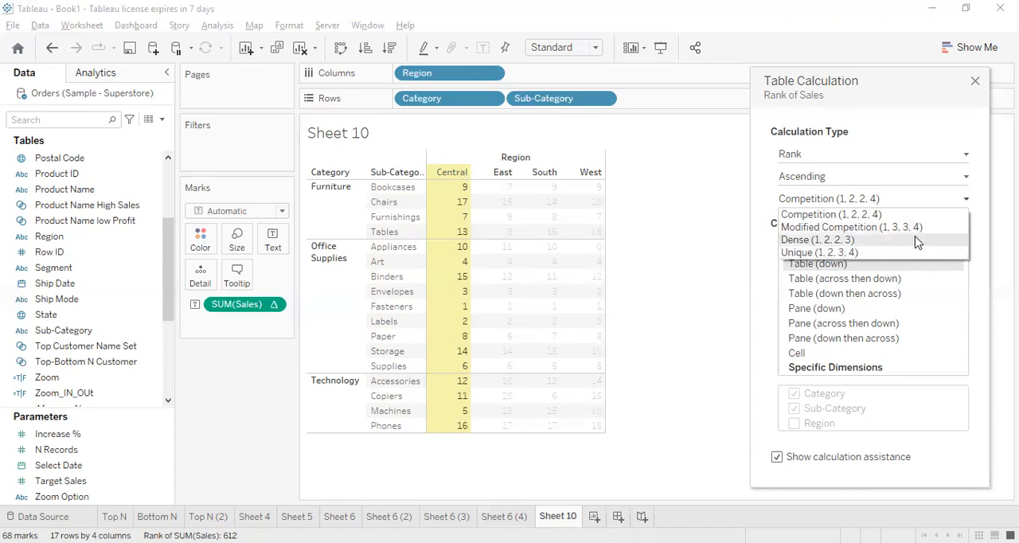
{"action": "left_click", "coordinate": [920, 132]}
{"action": "left_click", "coordinate": [859, 207]}
{"action": "left_click", "coordinate": [810, 251]}
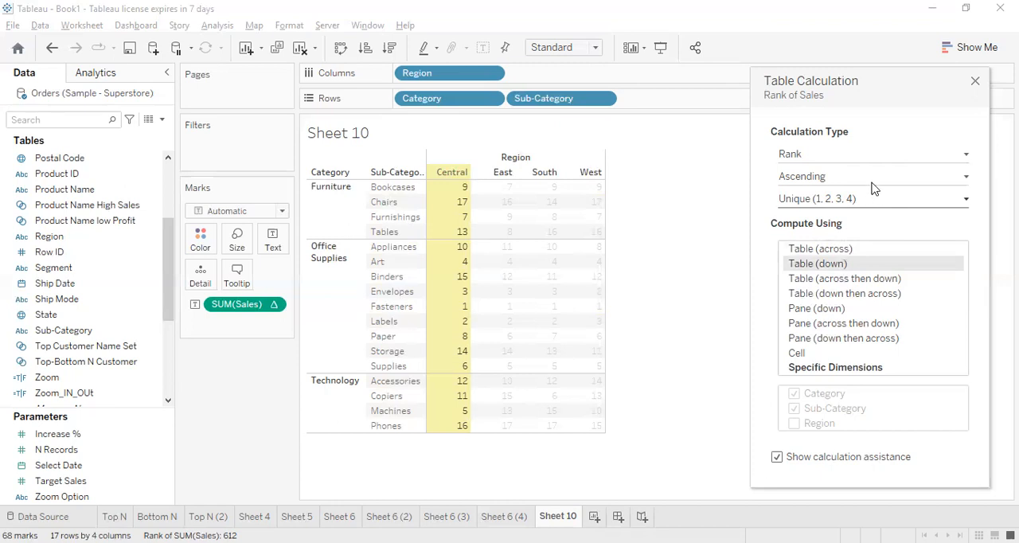
{"action": "left_click", "coordinate": [889, 159]}
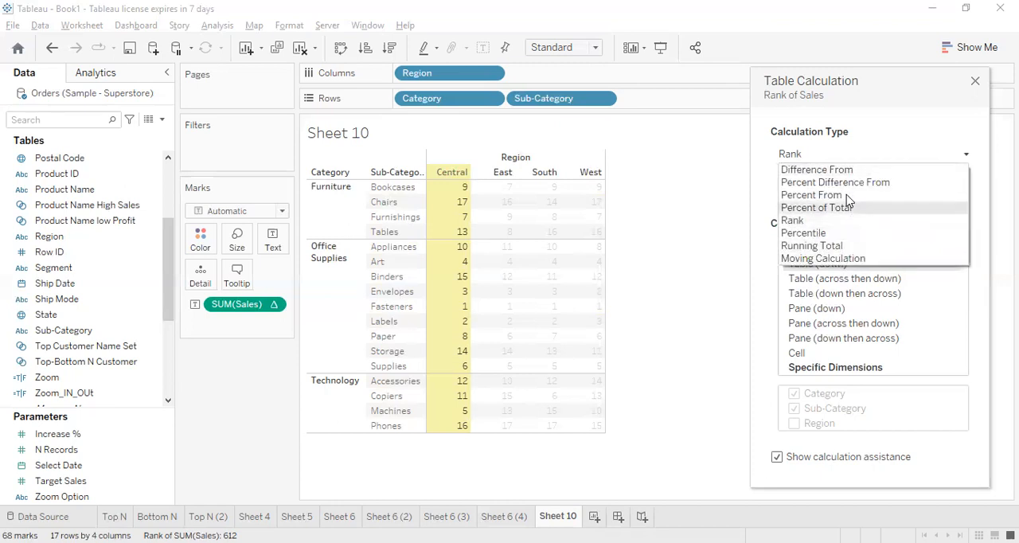
{"action": "left_click", "coordinate": [844, 137]}
{"action": "left_click", "coordinate": [974, 83]}
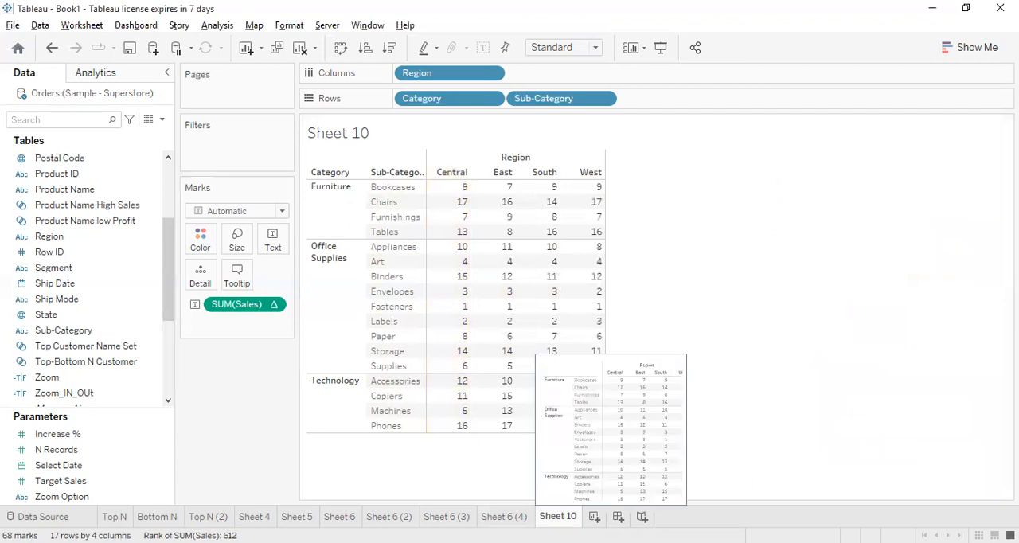
Create a new worksheet and add the Sales measure to its rows
{"action": "key", "text": "ctrl+m"}
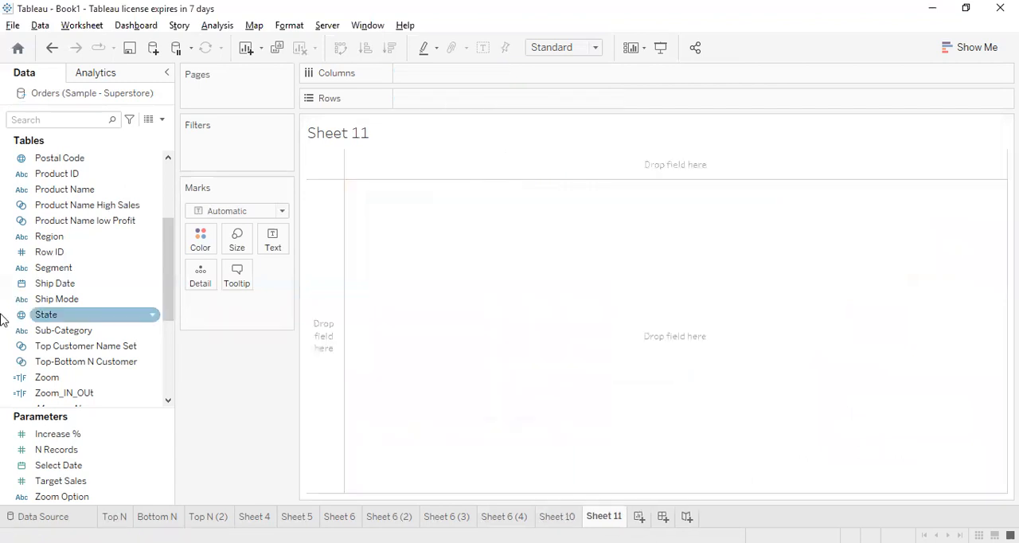
{"action": "scroll", "coordinate": [89, 394], "scroll_direction": "down", "scroll_amount": 3}
{"action": "scroll", "coordinate": [90, 394], "scroll_direction": "down", "scroll_amount": 1}
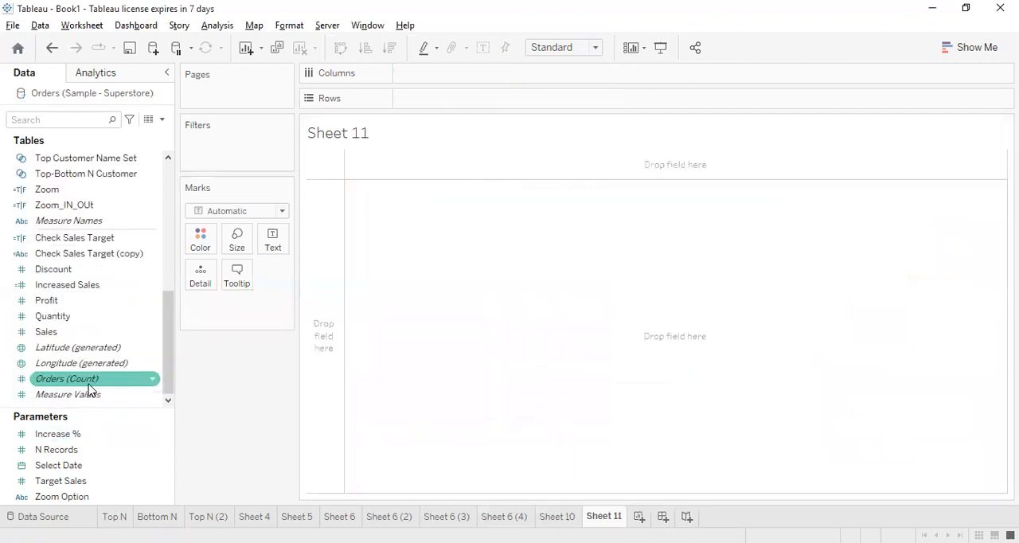
{"action": "double_click", "coordinate": [52, 332]}
Place Order Date on the columns as a continuous month and show the mark labels on the line
{"action": "scroll", "coordinate": [116, 190], "scroll_direction": "up", "scroll_amount": 6}
{"action": "scroll", "coordinate": [115, 190], "scroll_direction": "up", "scroll_amount": 3}
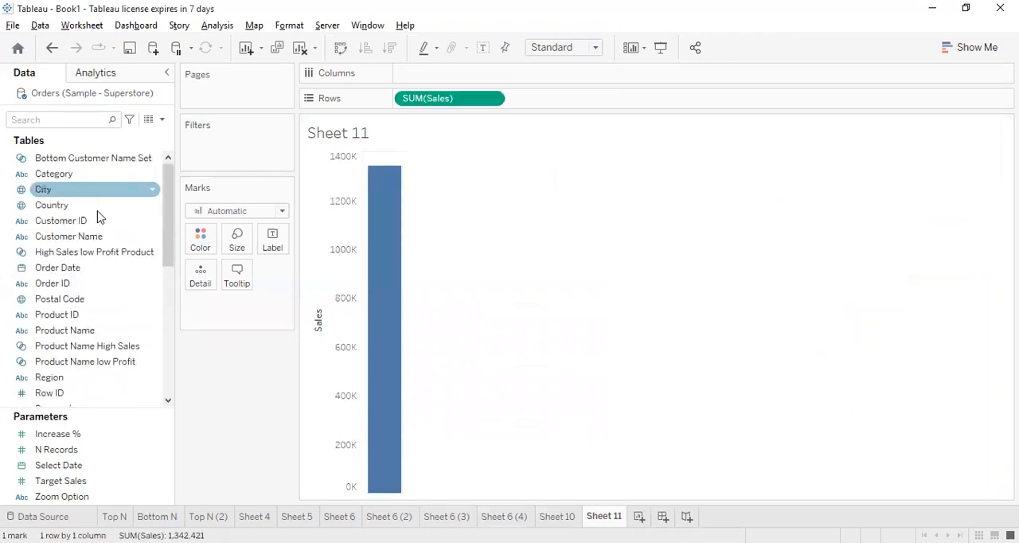
{"action": "left_click_drag", "start_coordinate": [89, 268], "coordinate": [437, 74]}
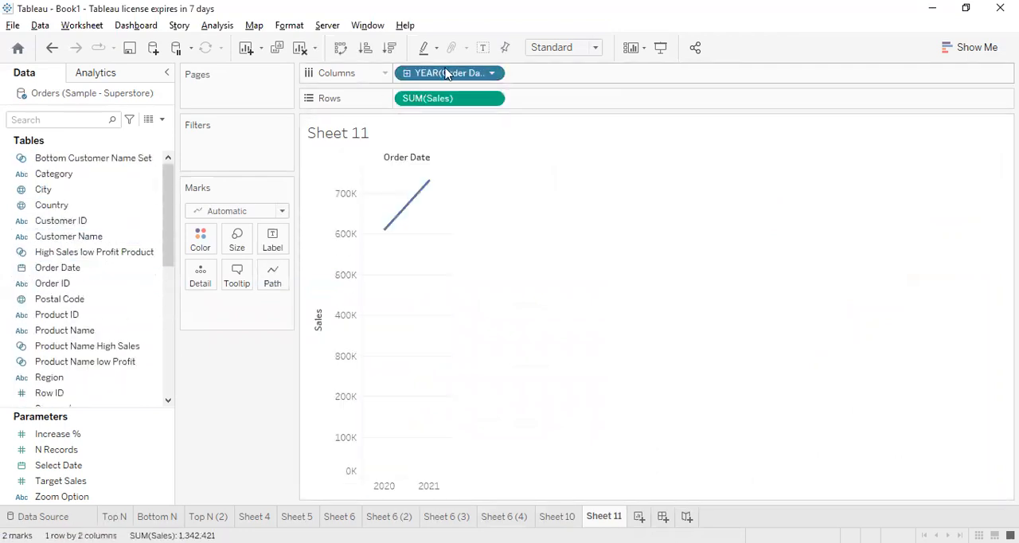
{"action": "right_click", "coordinate": [437, 74]}
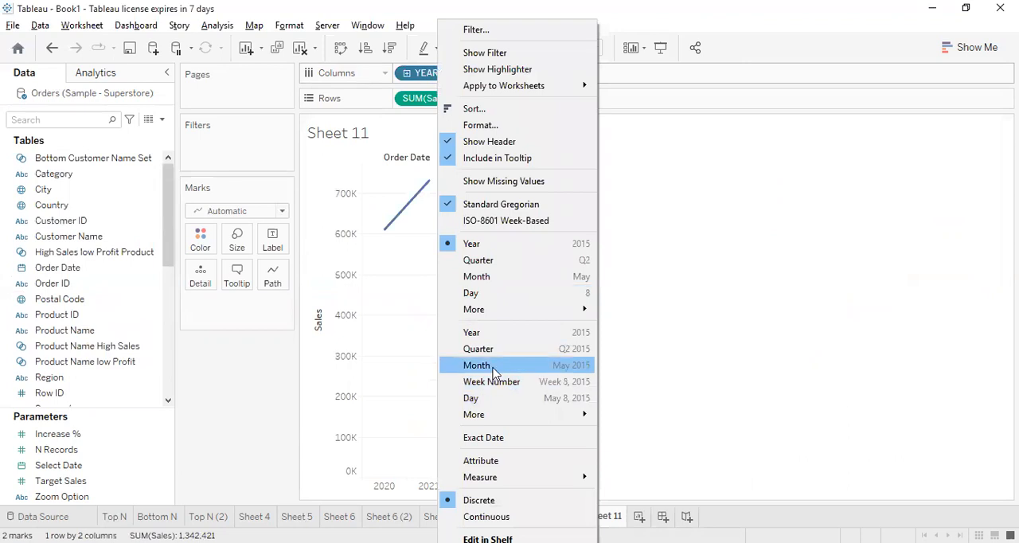
{"action": "left_click", "coordinate": [494, 365]}
{"action": "left_click", "coordinate": [482, 47]}
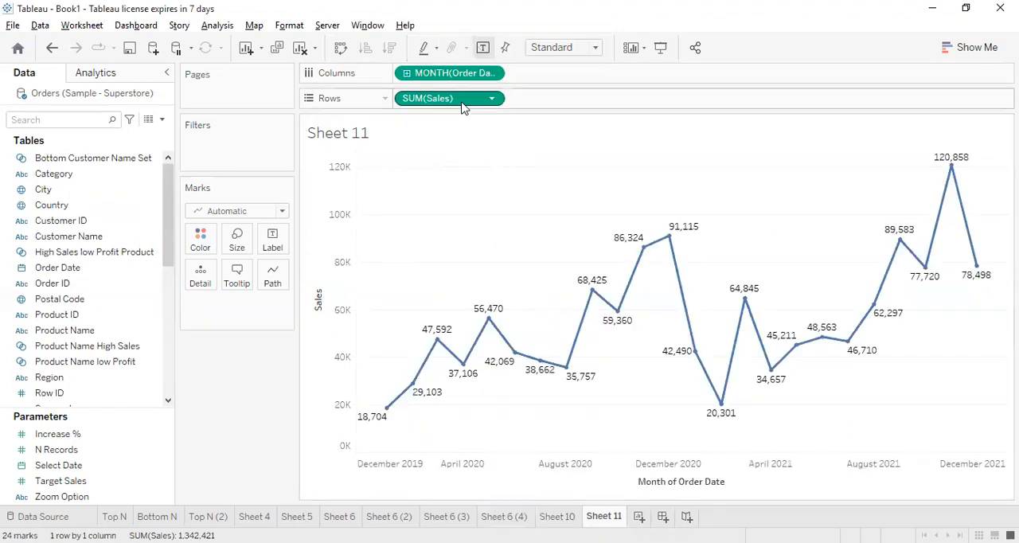
Duplicate SUM(Sales) on the rows and give the copy a Running Total table calculation, keeping the dialog clear of the chart
{"action": "left_click_drag", "start_coordinate": [464, 105], "coordinate": [541, 98]}
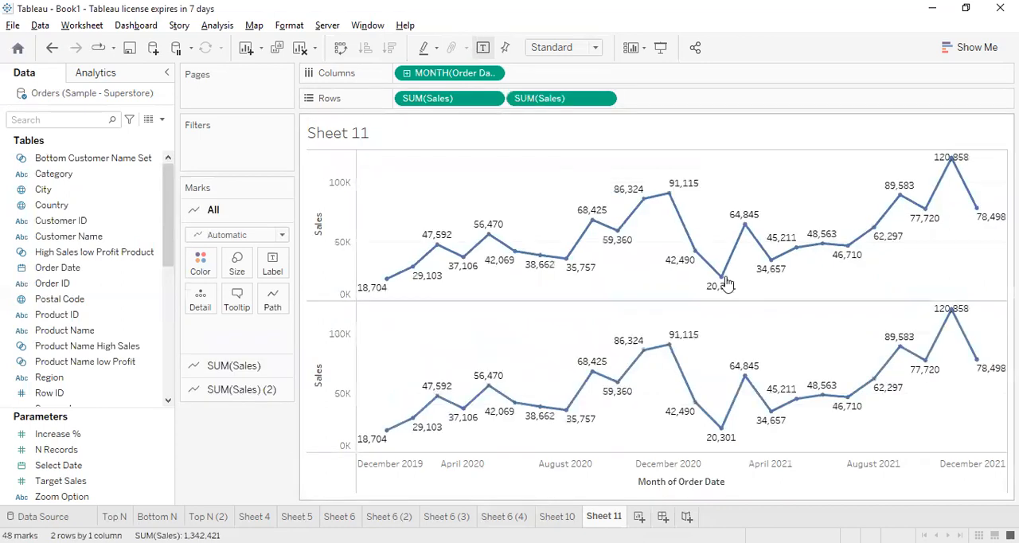
{"action": "left_click", "coordinate": [603, 98]}
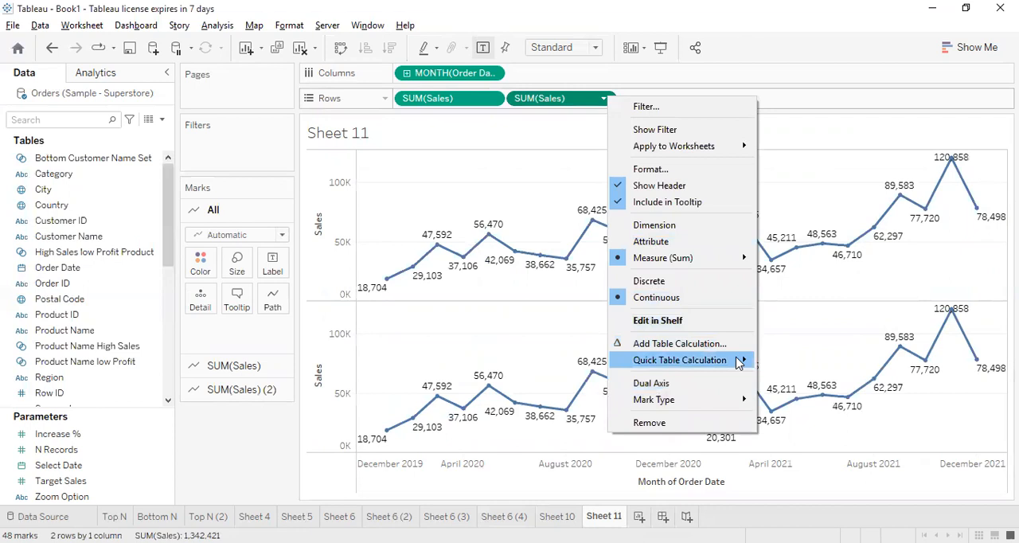
{"action": "mouse_move", "coordinate": [738, 362]}
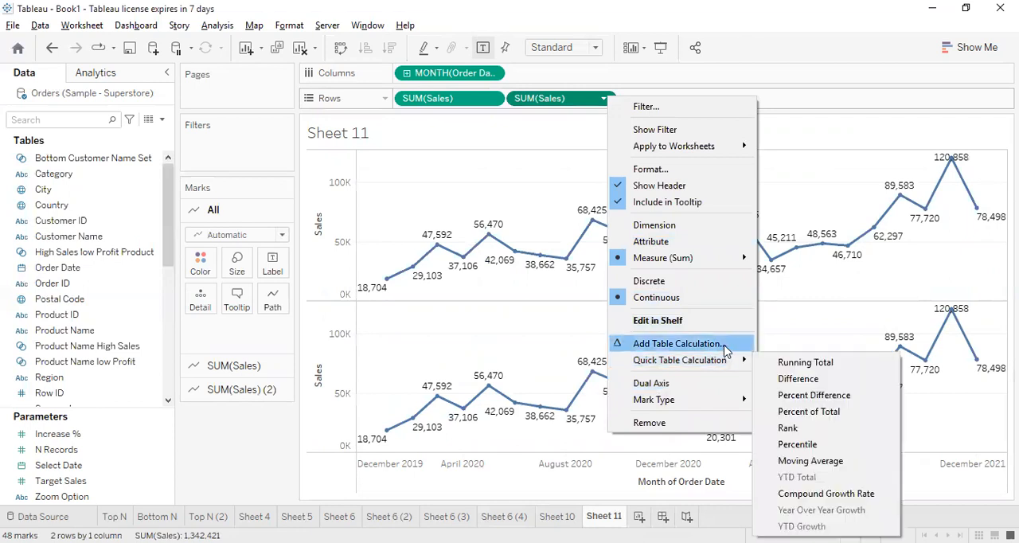
{"action": "left_click", "coordinate": [676, 343]}
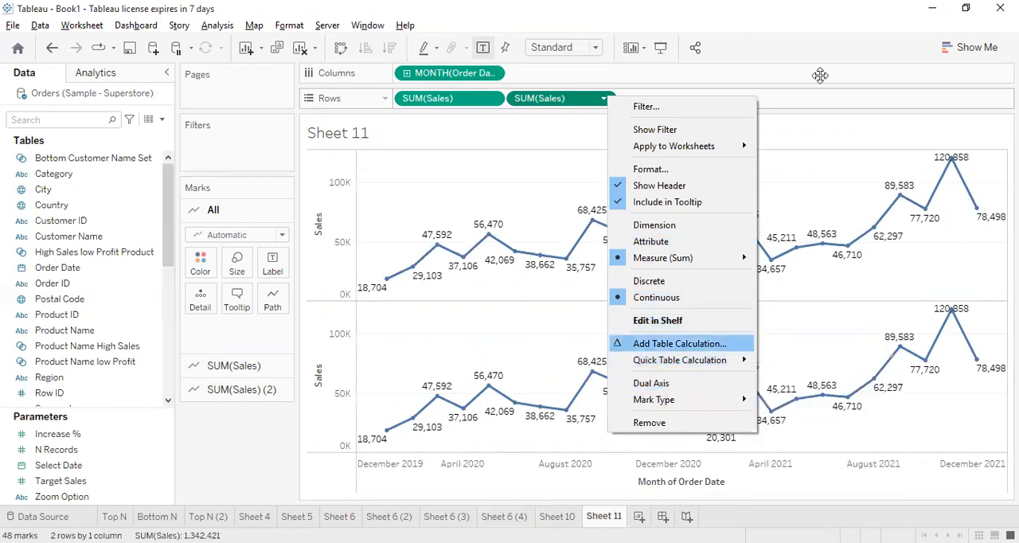
{"action": "left_click_drag", "start_coordinate": [820, 76], "coordinate": [139, 91]}
{"action": "left_click", "coordinate": [159, 169]}
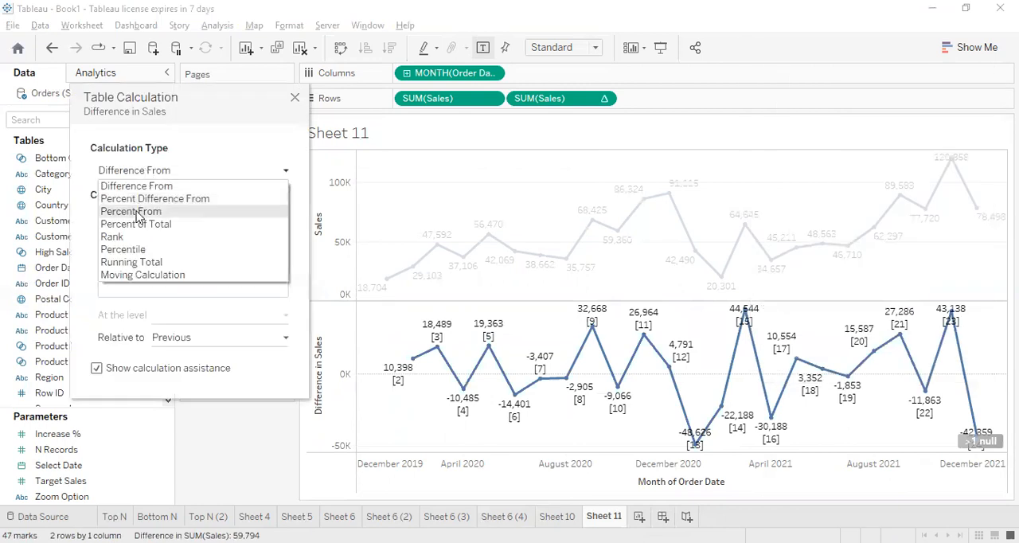
{"action": "left_click", "coordinate": [127, 262]}
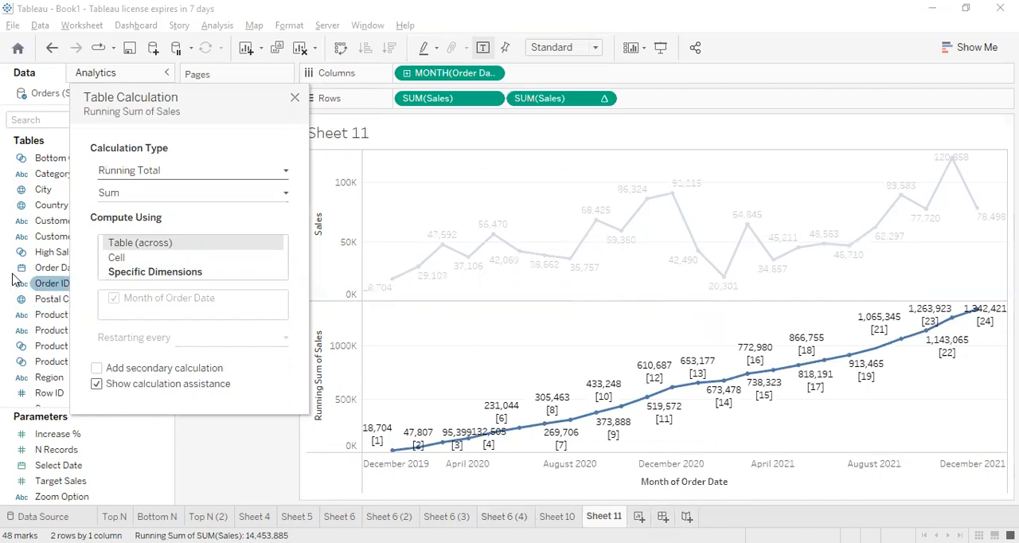
Set the running total's aggregation to Average and close the table calculation settings
{"action": "left_click", "coordinate": [132, 199]}
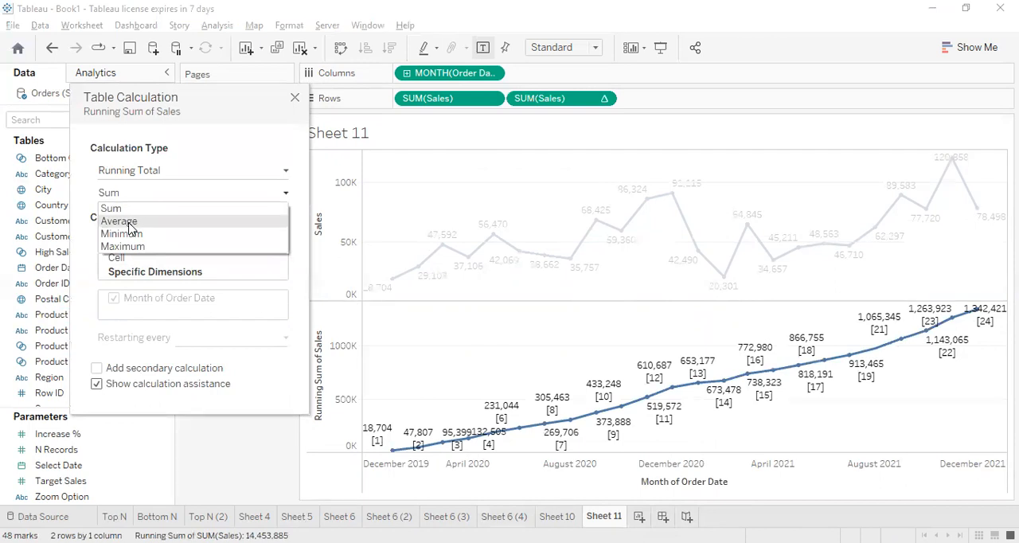
{"action": "left_click", "coordinate": [132, 223]}
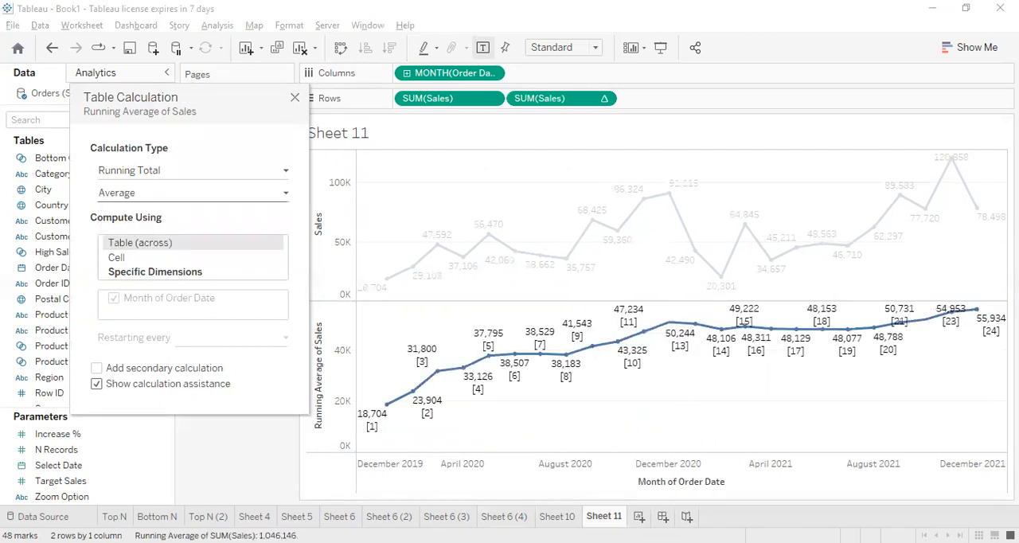
{"action": "left_click", "coordinate": [132, 192]}
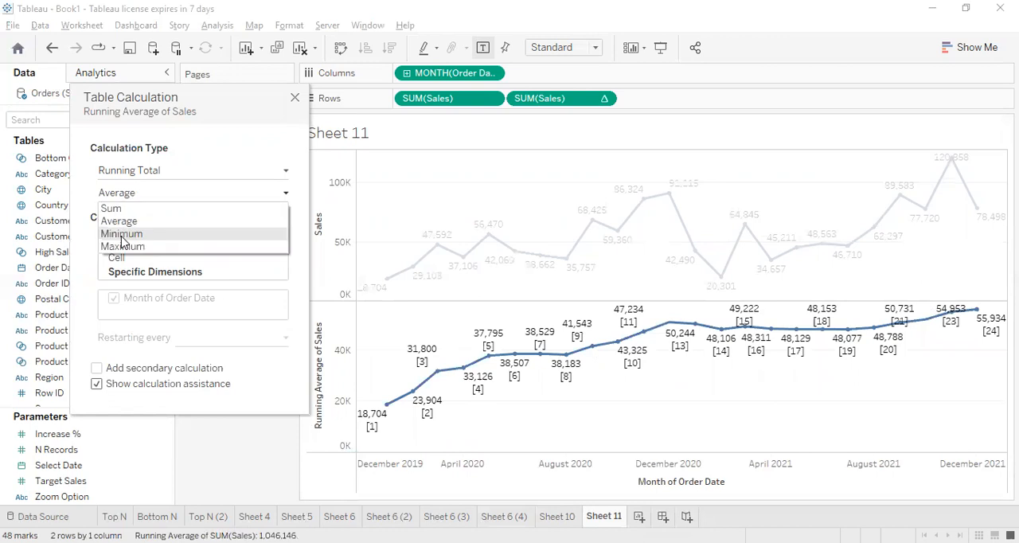
{"action": "left_click", "coordinate": [90, 261]}
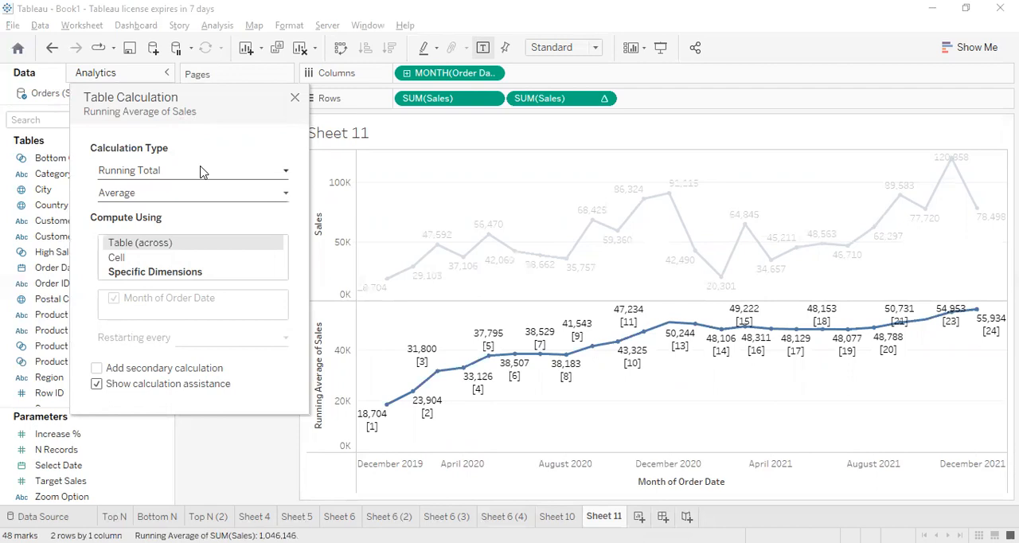
{"action": "left_click", "coordinate": [293, 99]}
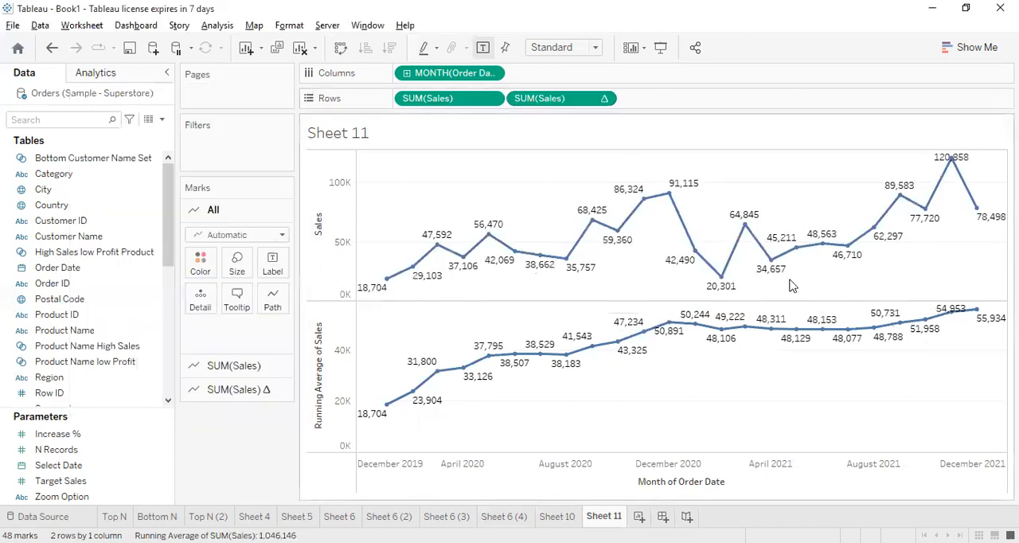
Edit the second SUM(Sales) table calculation and add a secondary calculation of type Percent of Total
{"action": "right_click", "coordinate": [596, 101]}
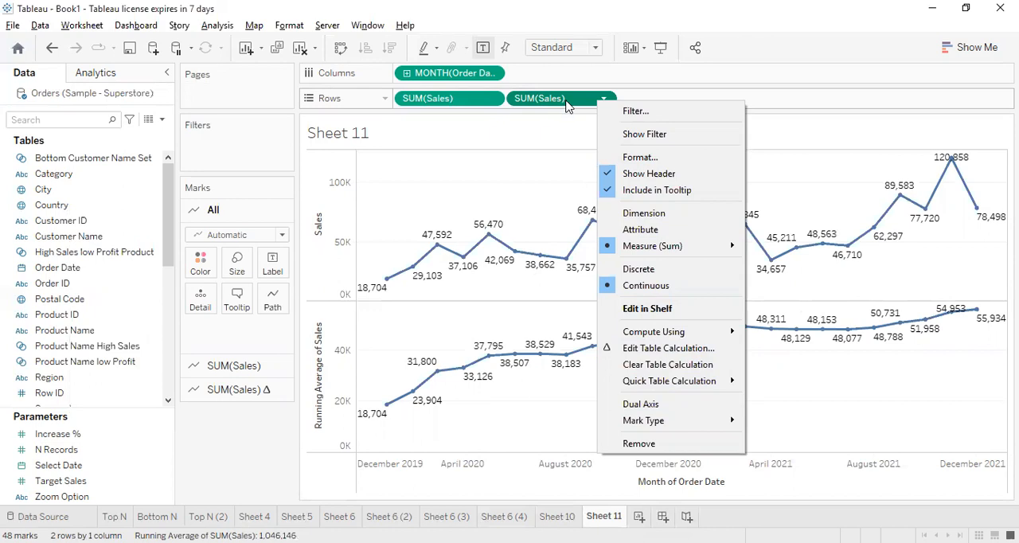
{"action": "right_click", "coordinate": [567, 107]}
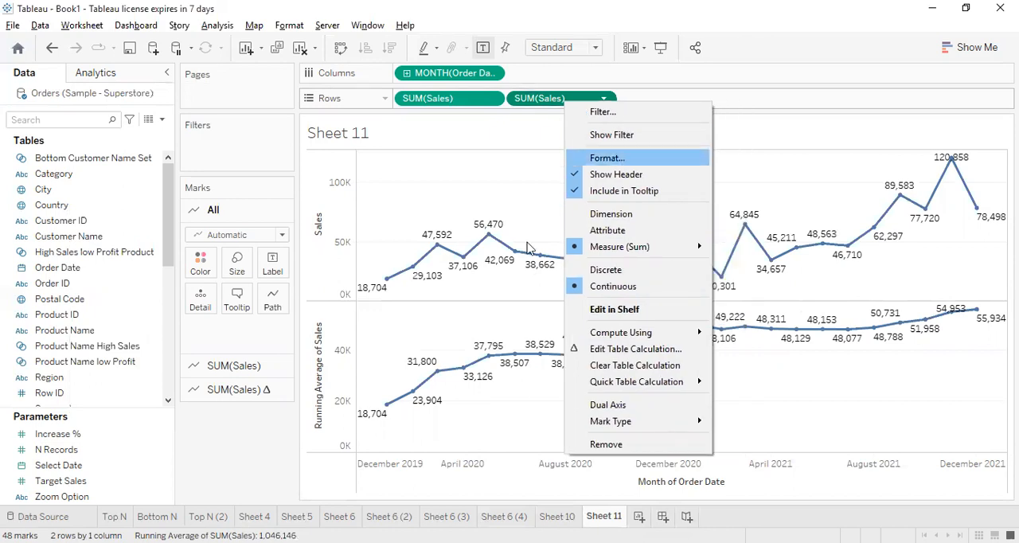
{"action": "left_click", "coordinate": [600, 350]}
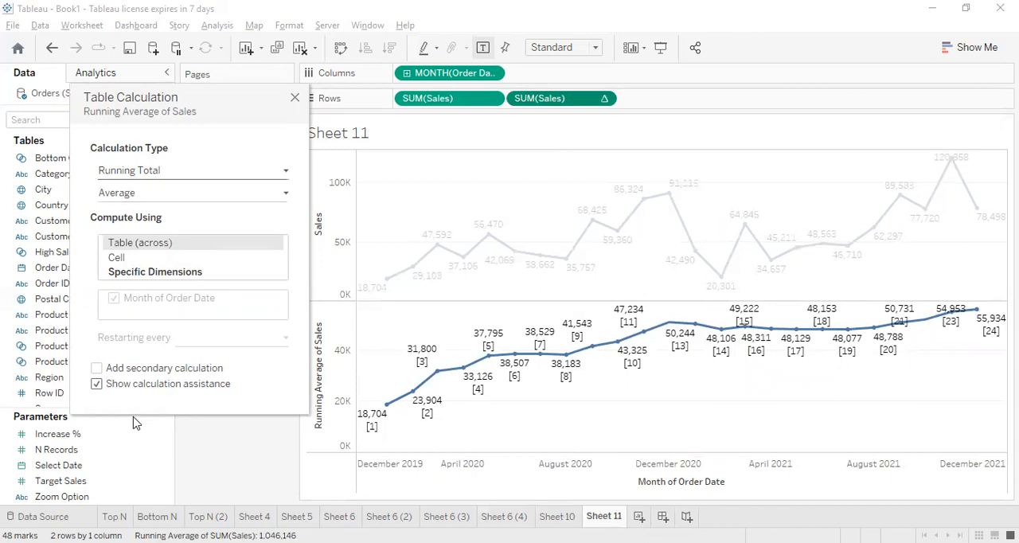
{"action": "left_click", "coordinate": [188, 373]}
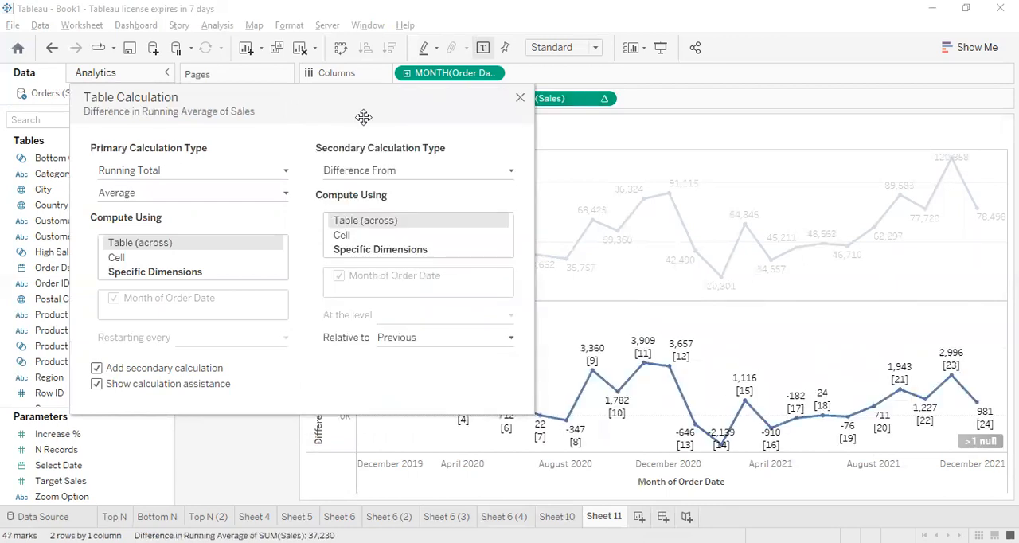
{"action": "left_click", "coordinate": [373, 171]}
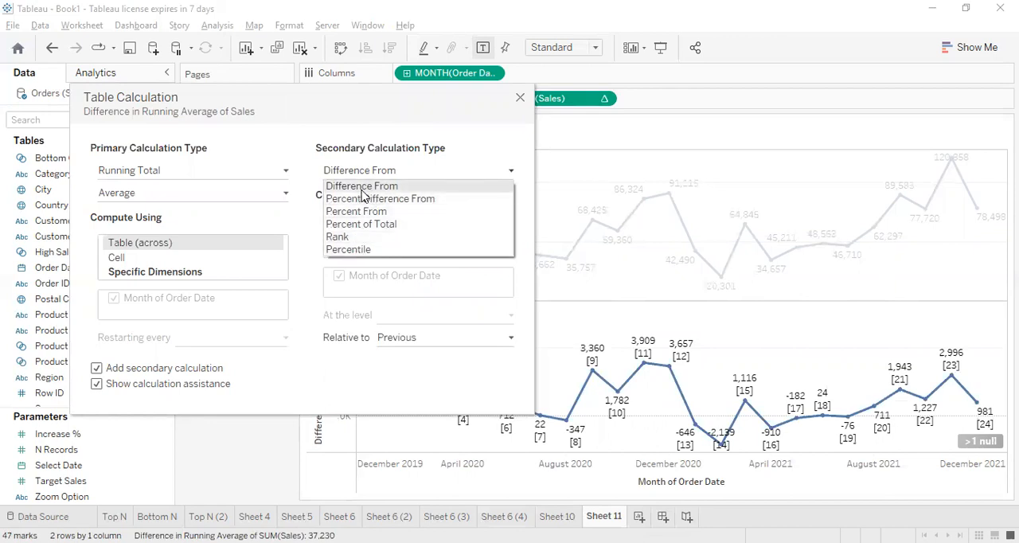
{"action": "left_click", "coordinate": [362, 225]}
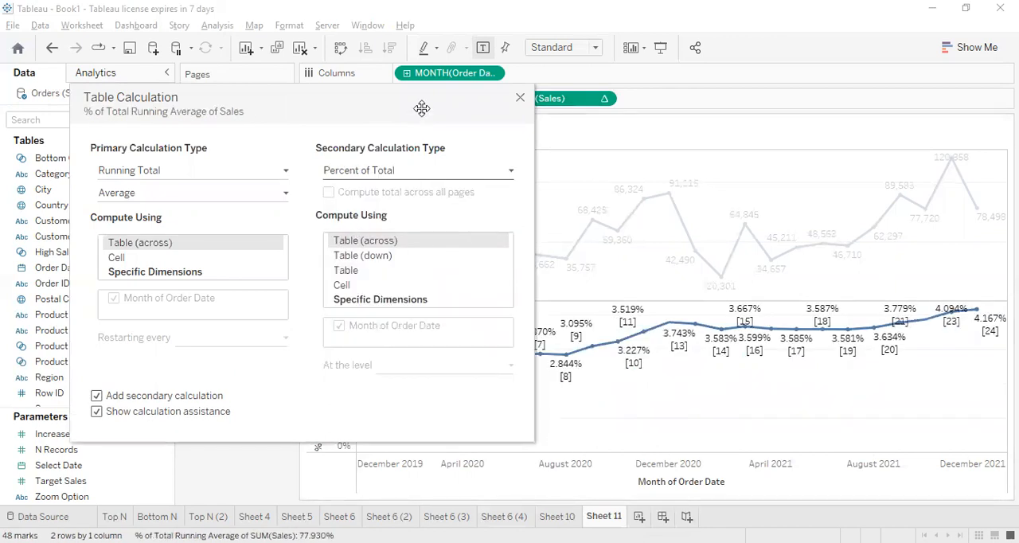
Move the table calculation dialog clear of the chart and change the primary calculation type to Percent of Total
{"action": "left_click_drag", "start_coordinate": [269, 118], "coordinate": [235, 64]}
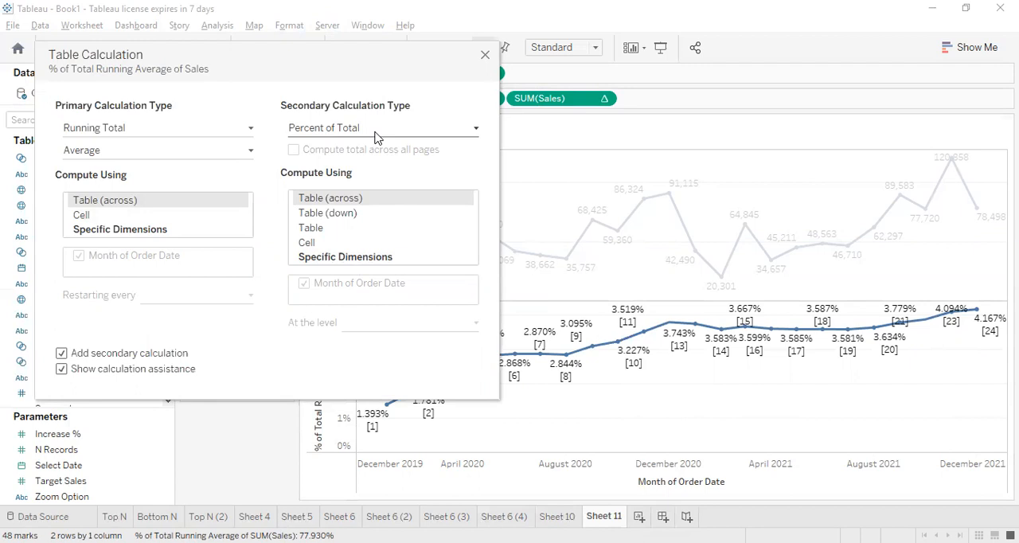
{"action": "left_click", "coordinate": [115, 137]}
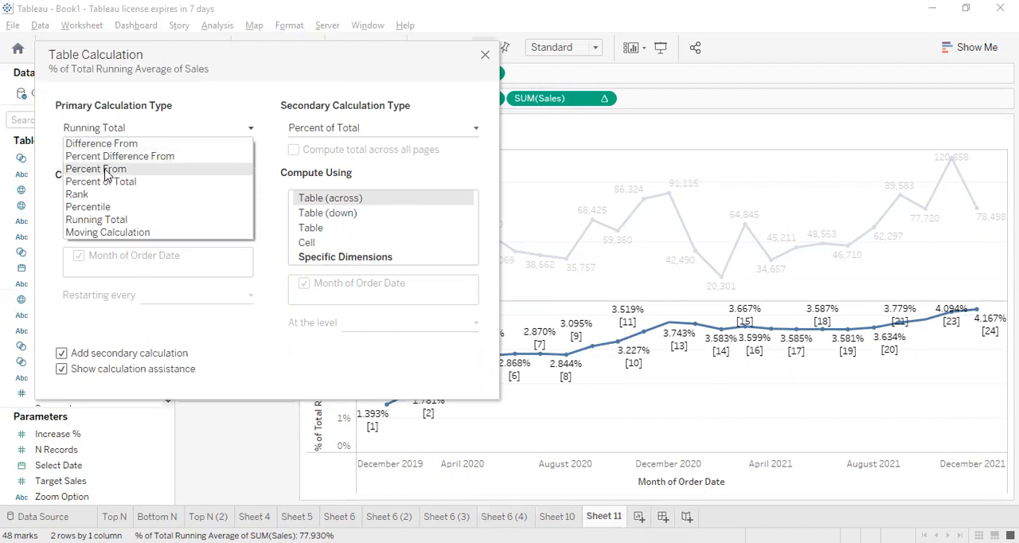
{"action": "left_click", "coordinate": [109, 181]}
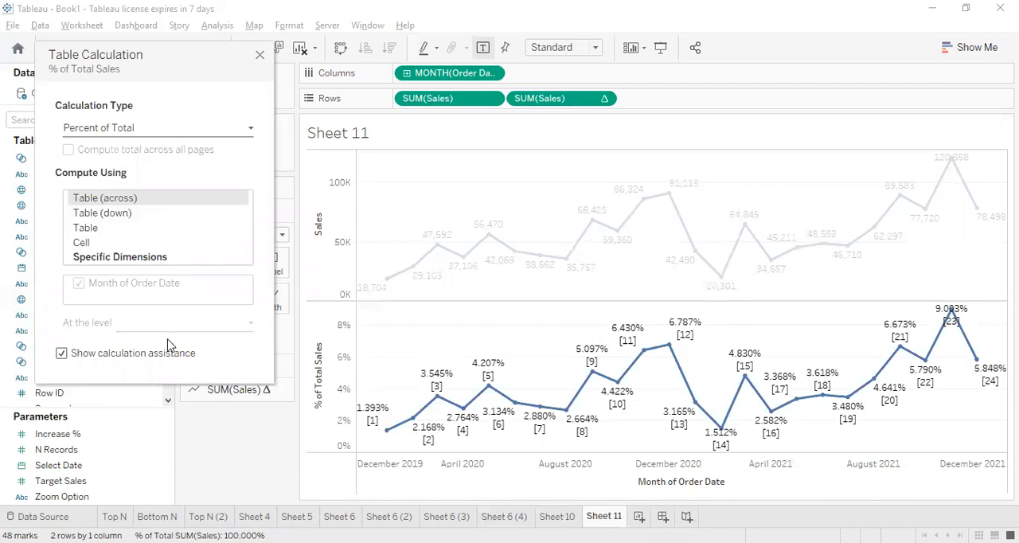
Change the calculation type to Moving Calculation and add a secondary calculation
{"action": "left_click", "coordinate": [174, 128]}
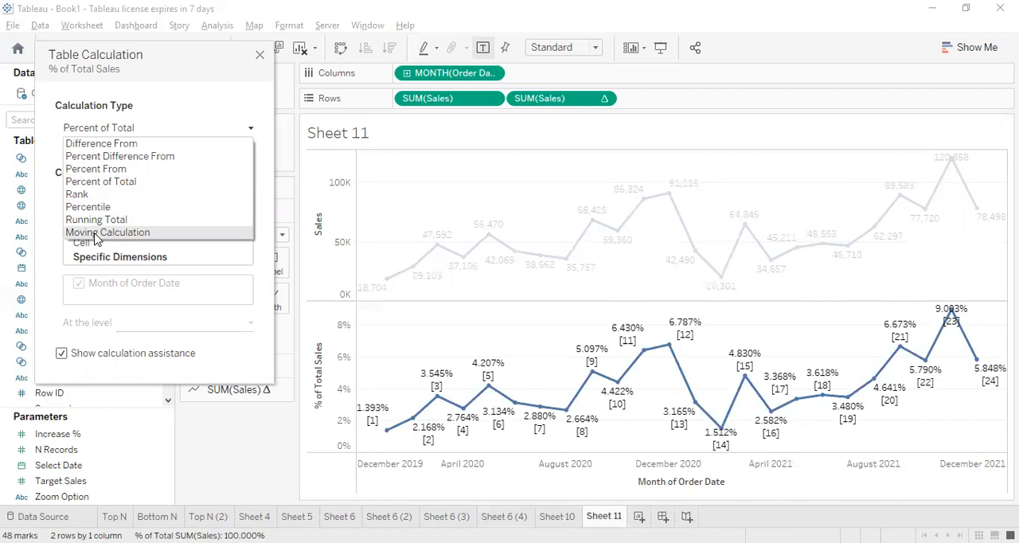
{"action": "left_click", "coordinate": [94, 232]}
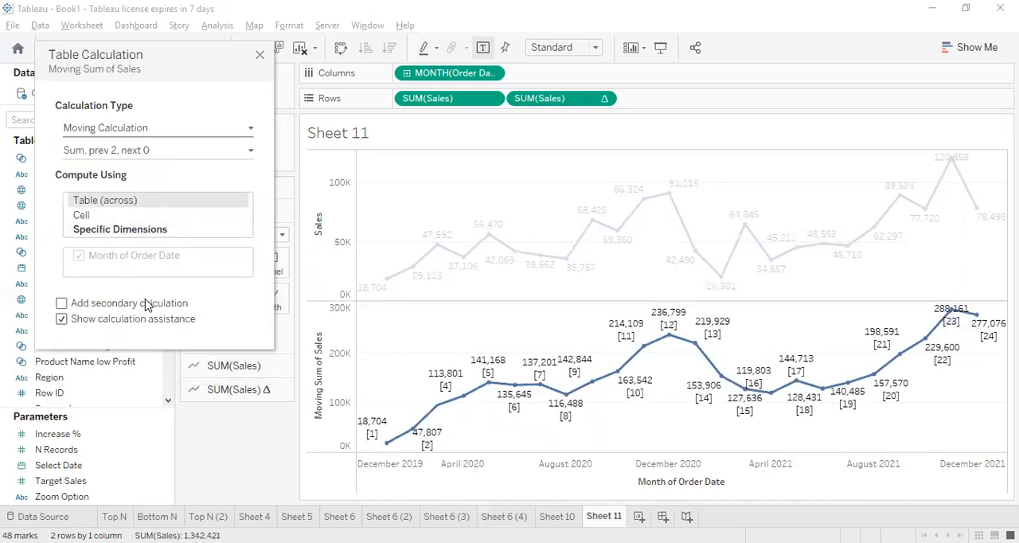
{"action": "left_click", "coordinate": [146, 303]}
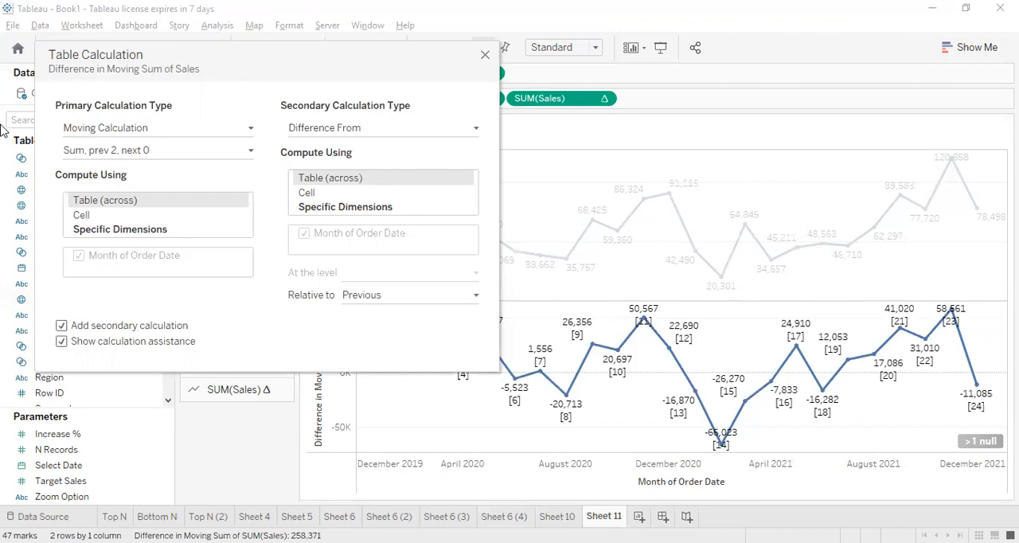
Switch the primary calculation type to Running Total and remove the secondary calculation
{"action": "left_click", "coordinate": [154, 135]}
{"action": "left_click", "coordinate": [153, 136]}
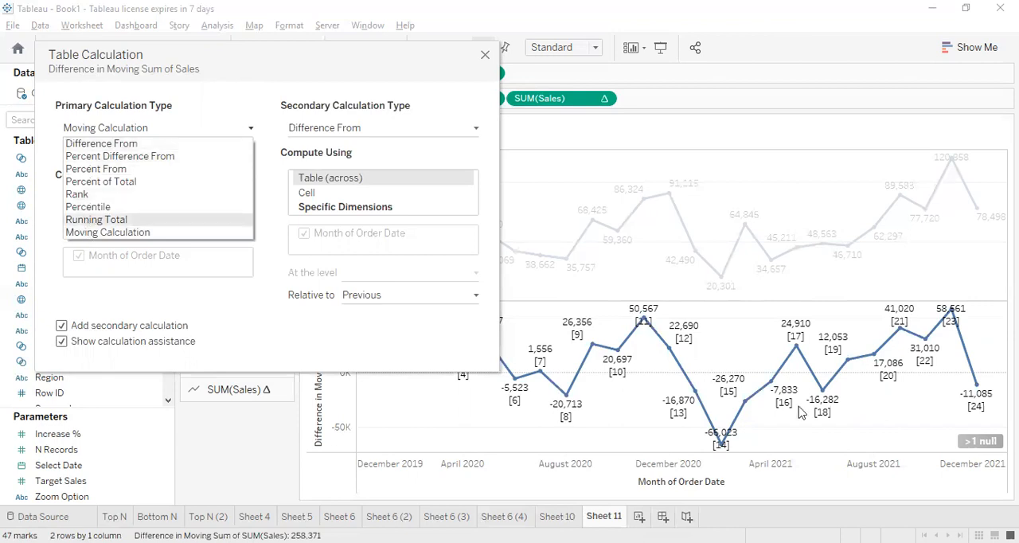
{"action": "left_click", "coordinate": [193, 221]}
{"action": "left_click", "coordinate": [87, 330]}
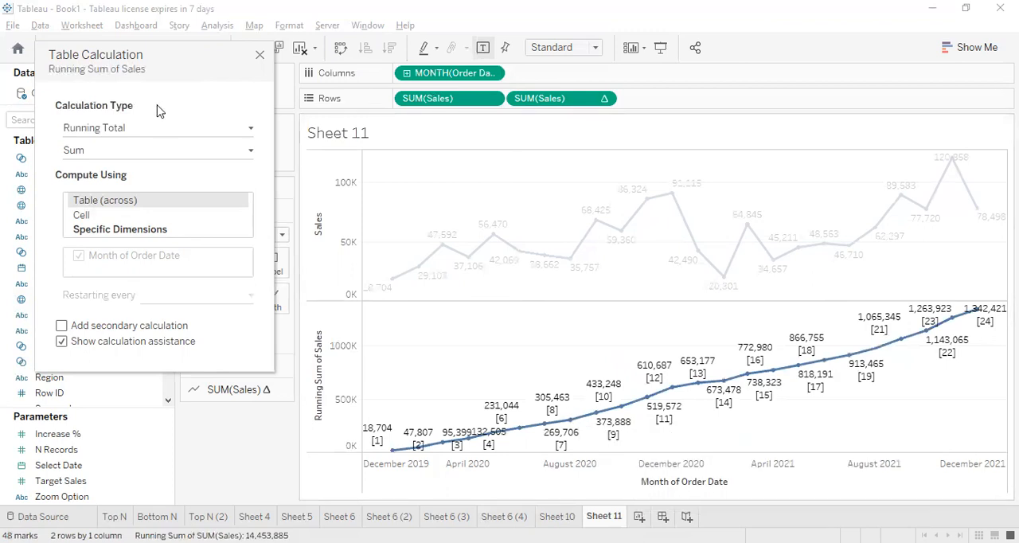
Set the calculation type to Moving Calculation and open its summarization settings
{"action": "left_click", "coordinate": [146, 131]}
{"action": "left_click", "coordinate": [111, 232]}
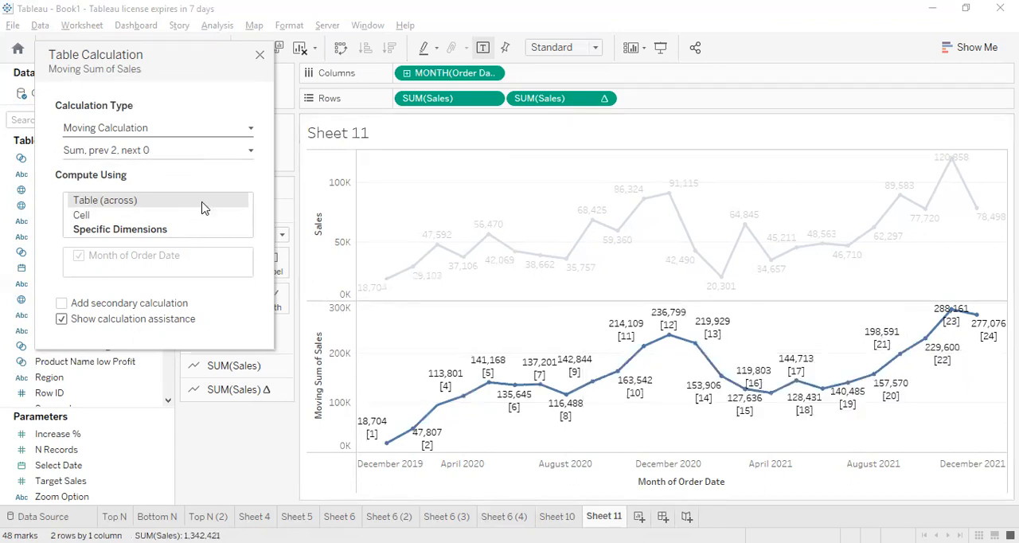
{"action": "left_click", "coordinate": [177, 159]}
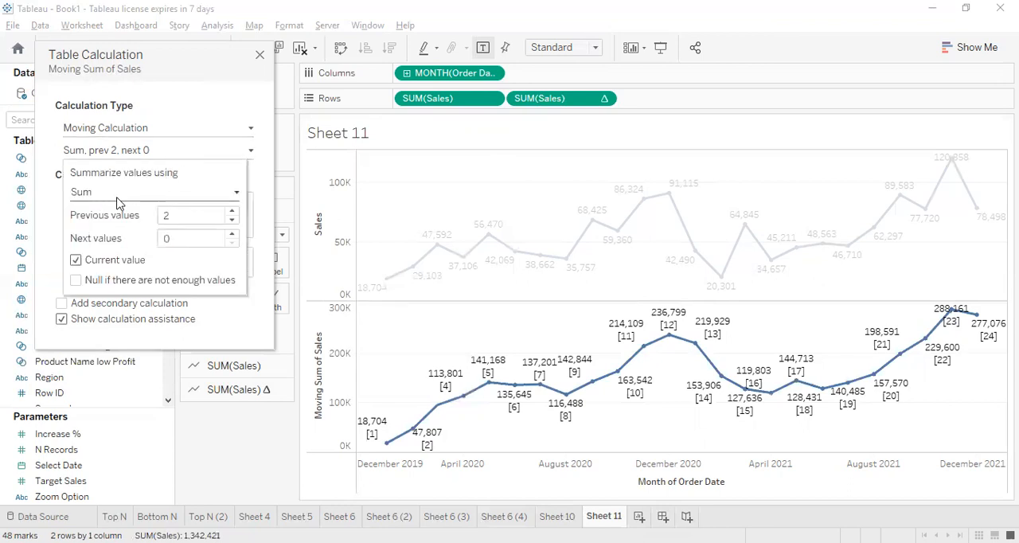
{"action": "left_click", "coordinate": [169, 140]}
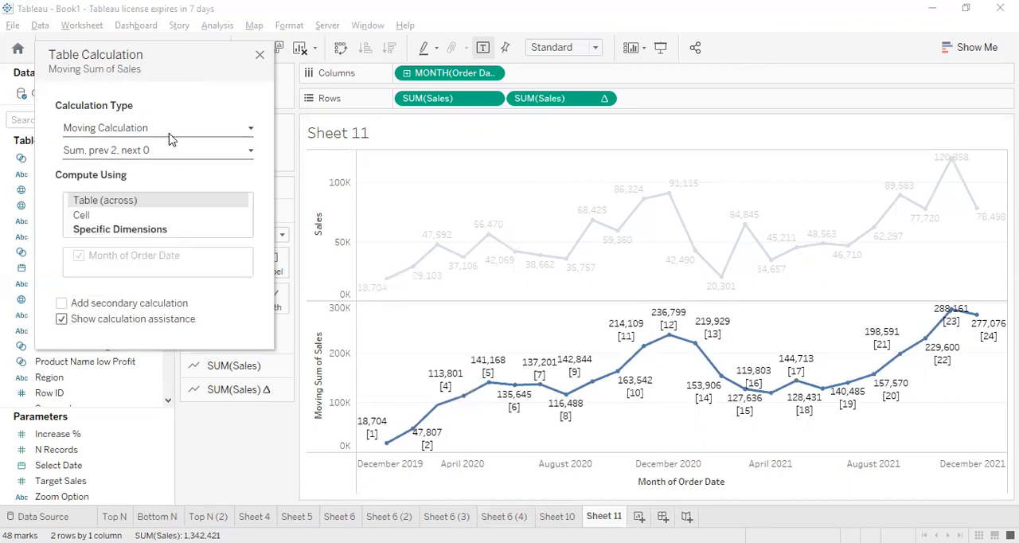
{"action": "left_click", "coordinate": [175, 129]}
{"action": "left_click", "coordinate": [182, 113]}
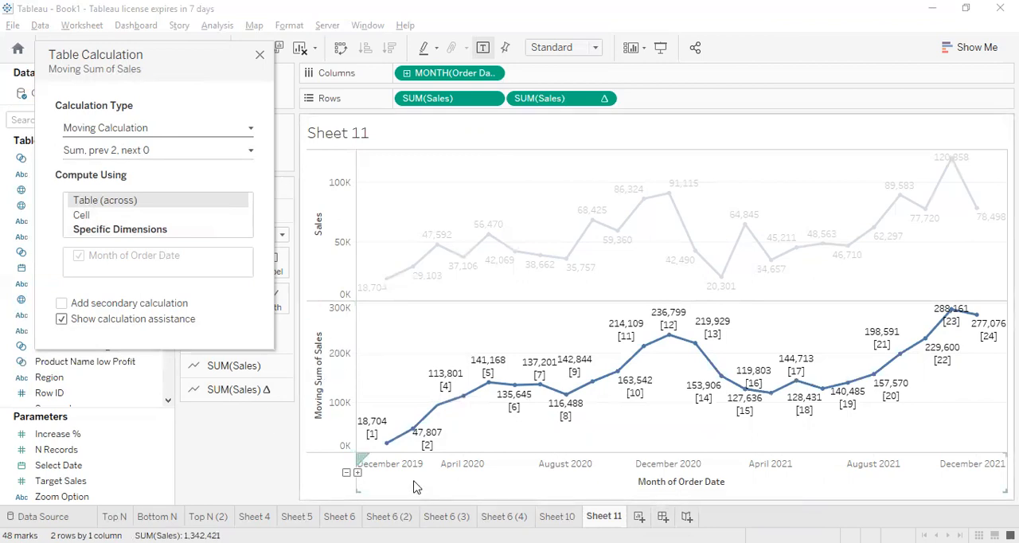
{"action": "left_click", "coordinate": [179, 152]}
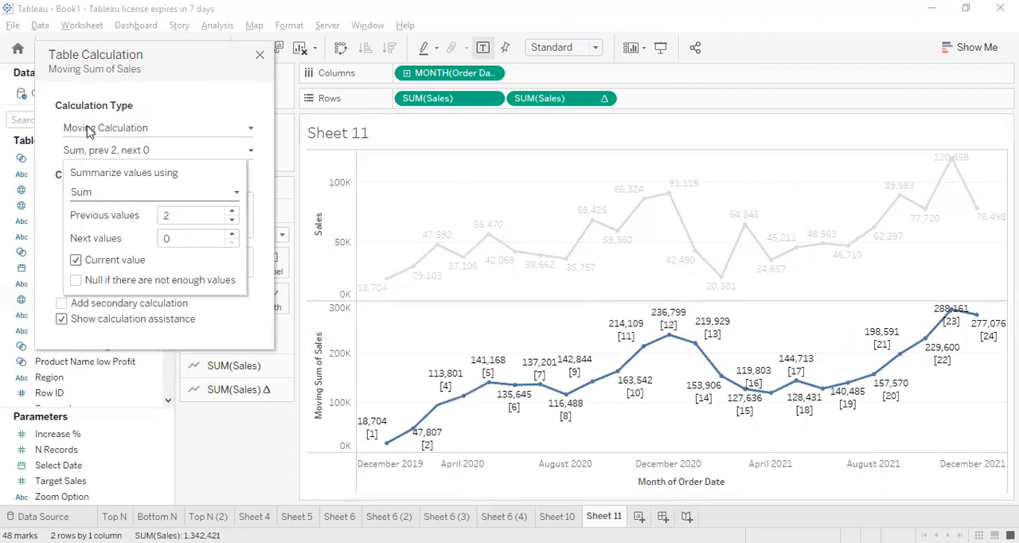
Summarize the moving calculation's values using Average
{"action": "left_click", "coordinate": [124, 151]}
{"action": "left_click", "coordinate": [130, 157]}
{"action": "left_click", "coordinate": [103, 193]}
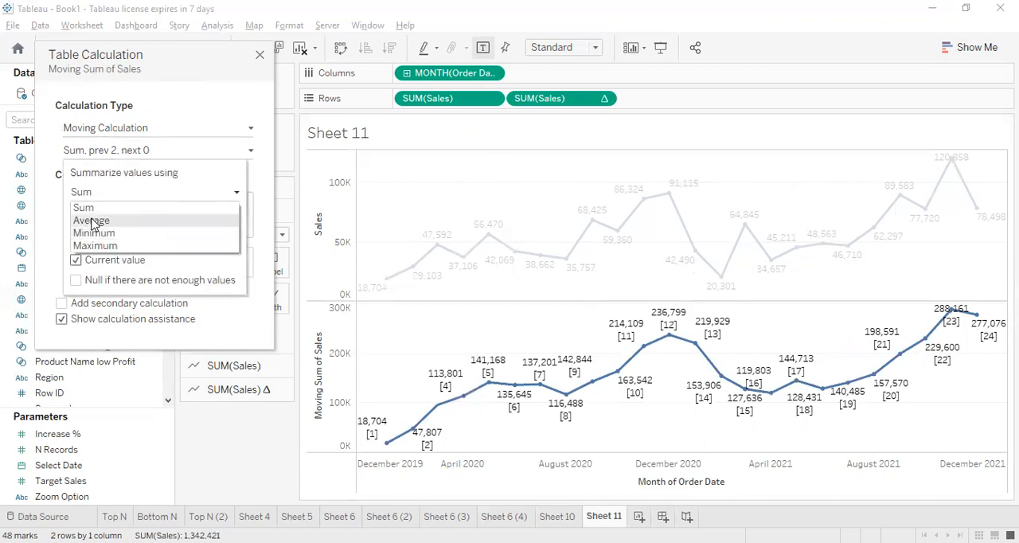
{"action": "left_click", "coordinate": [91, 221]}
{"action": "left_click", "coordinate": [200, 107]}
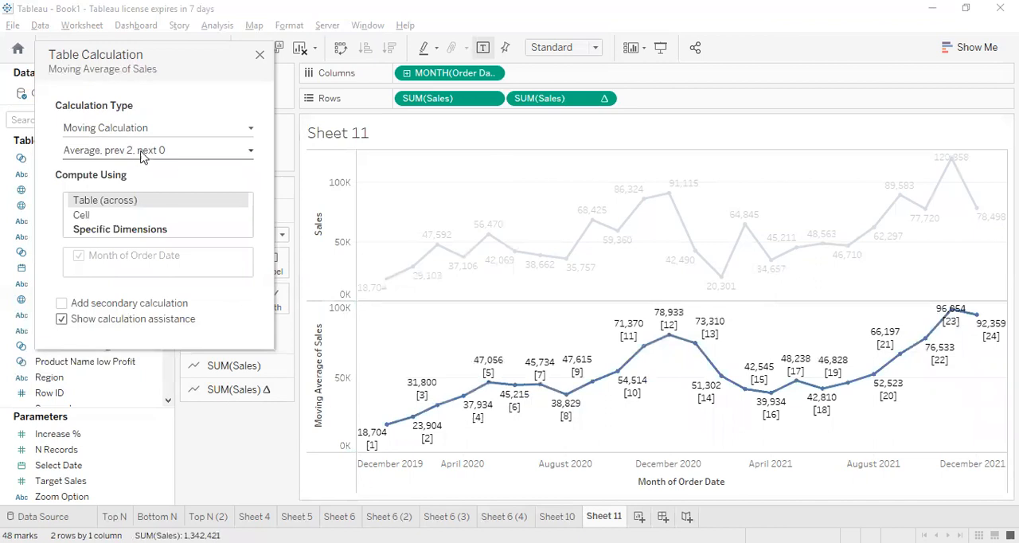
Set the moving average's previous values to 11
{"action": "left_click", "coordinate": [148, 156]}
{"action": "left_click", "coordinate": [179, 215]}
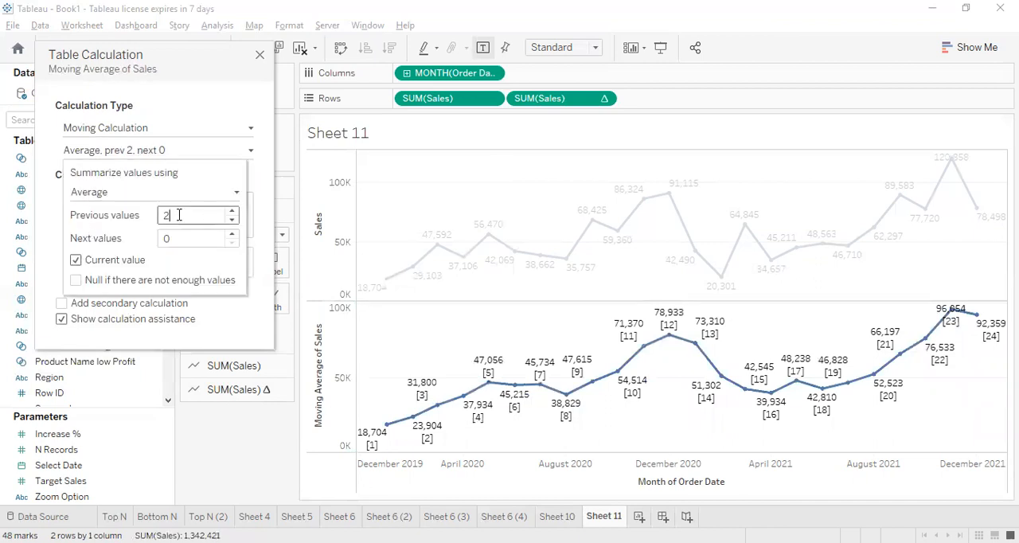
{"action": "left_click", "coordinate": [183, 238]}
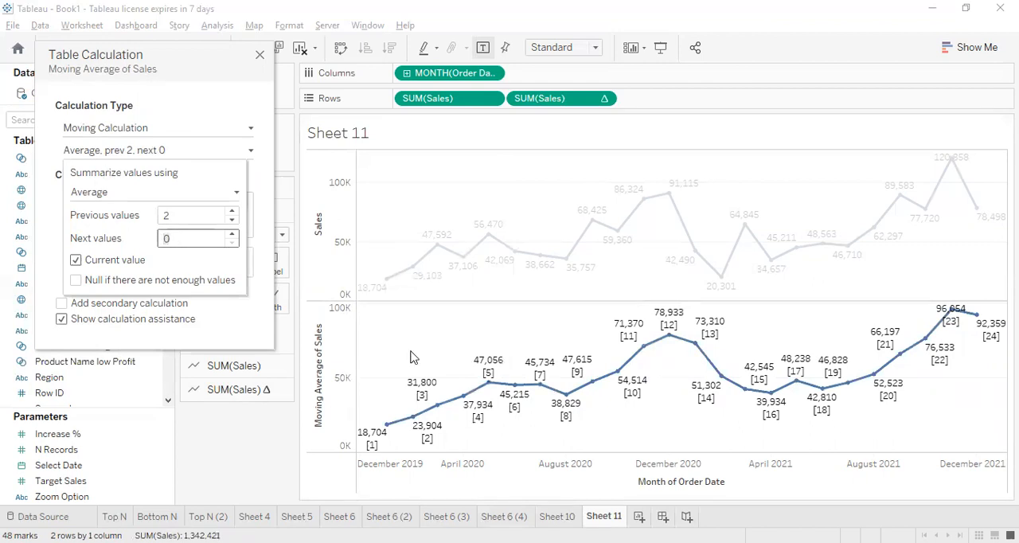
{"action": "mouse_move", "coordinate": [489, 387]}
{"action": "left_click", "coordinate": [190, 217]}
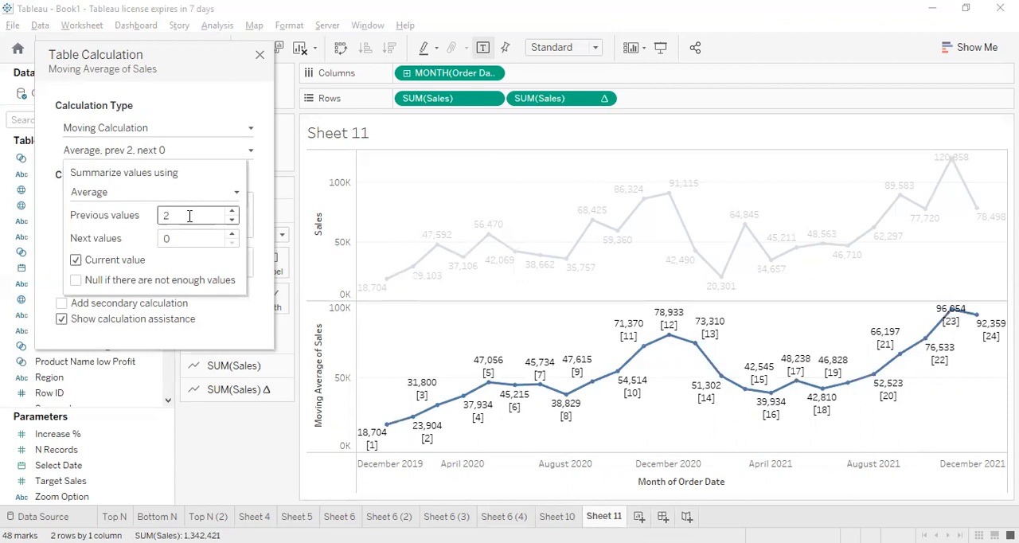
{"action": "key", "text": "BackSpace"}
{"action": "type", "text": "11"}
{"action": "left_click", "coordinate": [223, 132]}
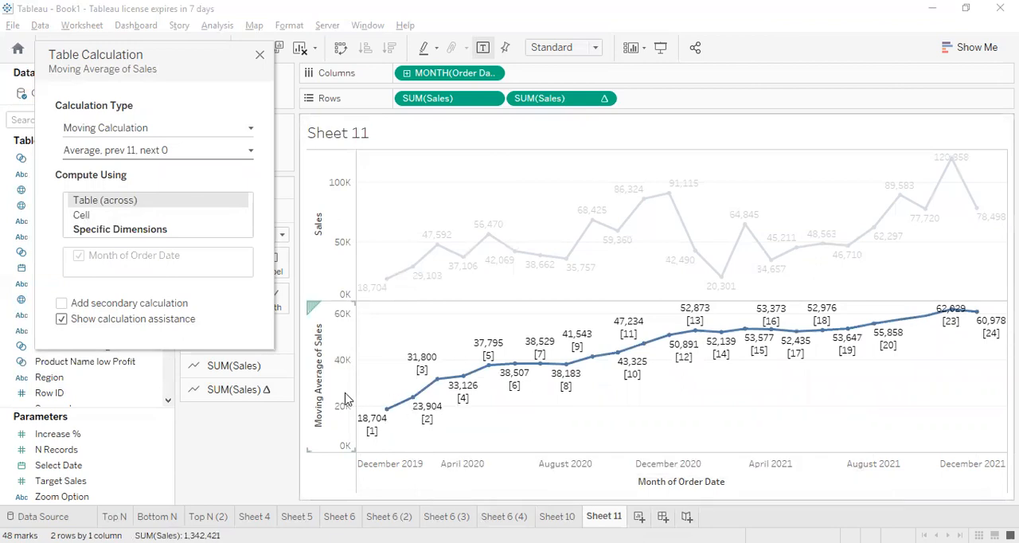
Inspect the first marks of the moving average line and its window settings, and close the table calculation
{"action": "mouse_move", "coordinate": [389, 422]}
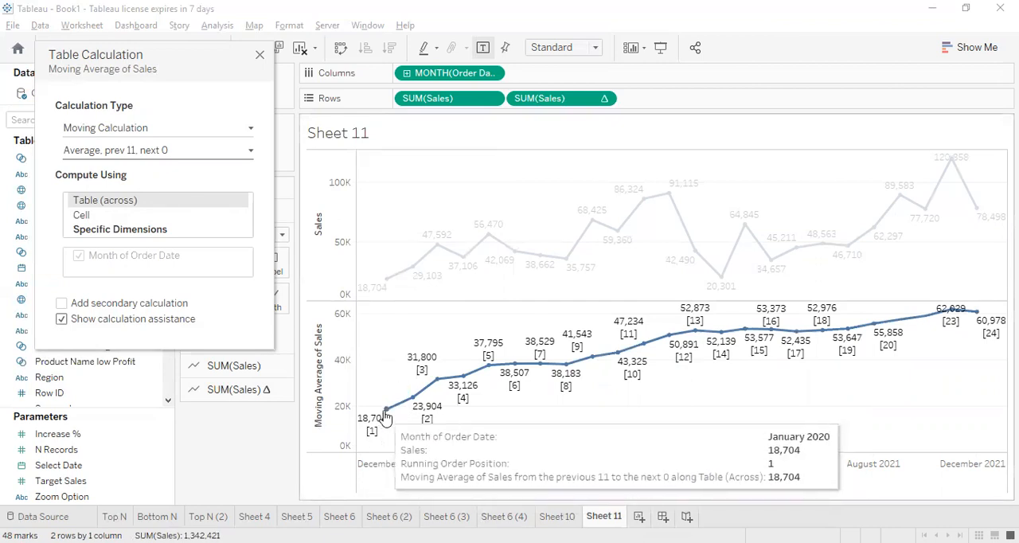
{"action": "mouse_move", "coordinate": [434, 383]}
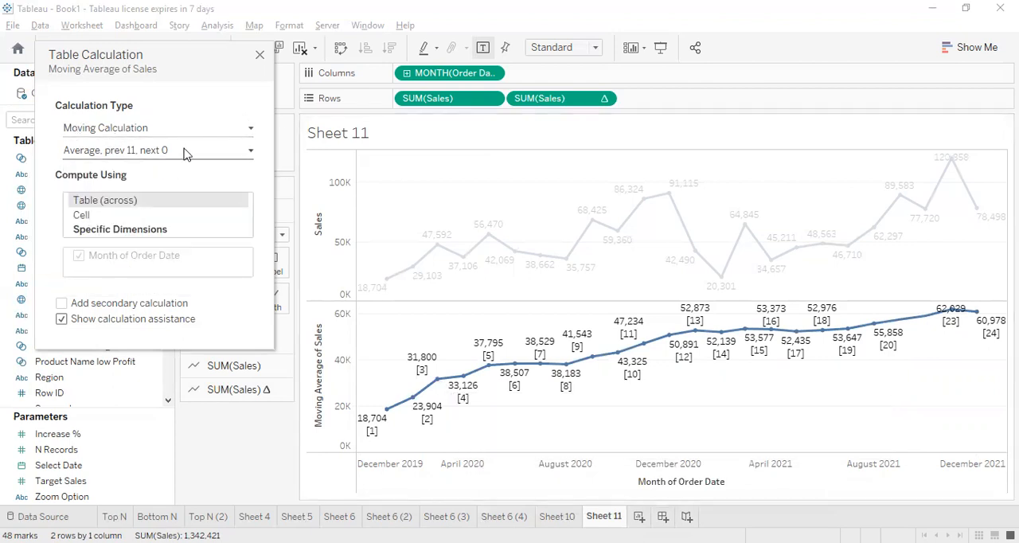
{"action": "left_click", "coordinate": [187, 152]}
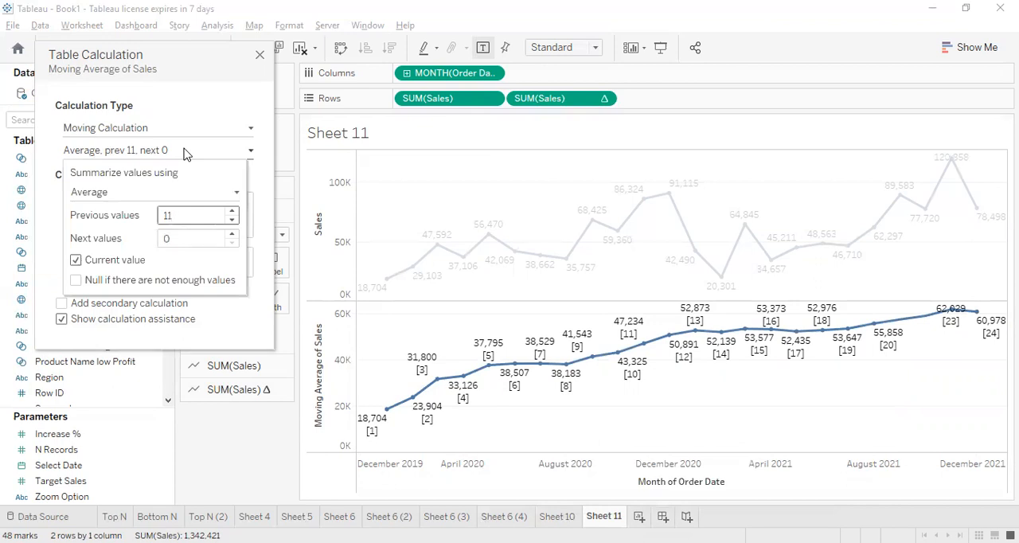
{"action": "left_click", "coordinate": [205, 124]}
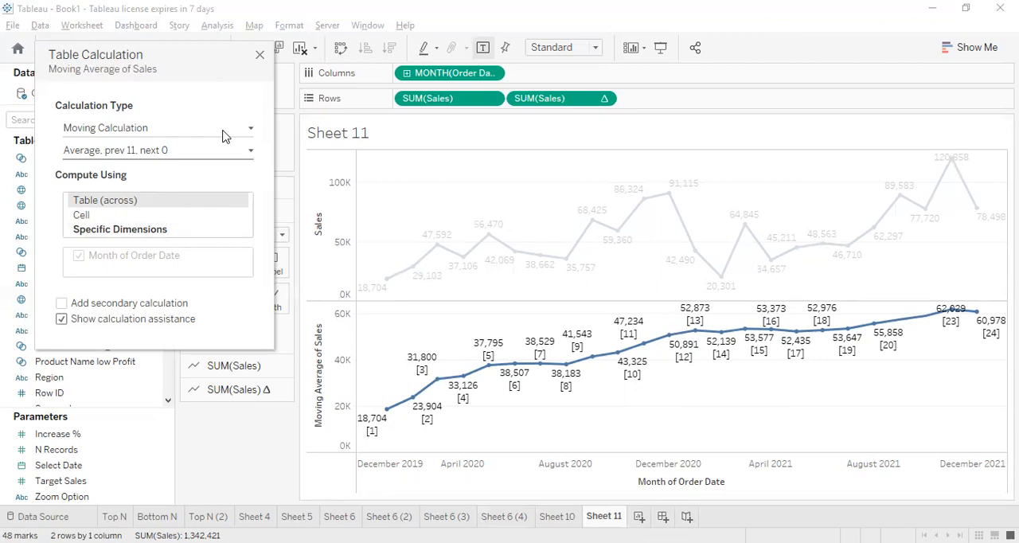
{"action": "left_click", "coordinate": [260, 57]}
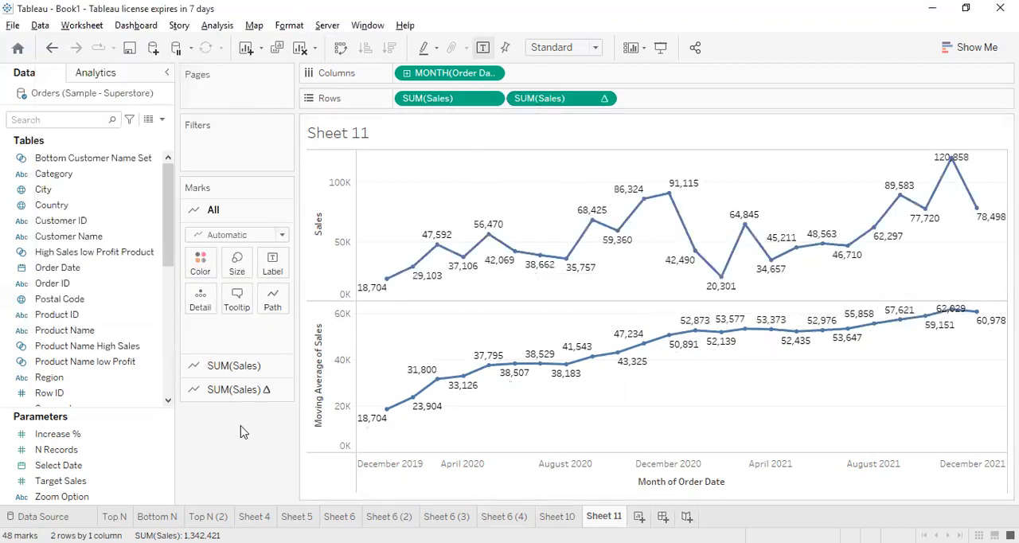
Reopen the second SUM(Sales) table calculation to review the available calculation types, and close it unchanged
{"action": "right_click", "coordinate": [556, 103]}
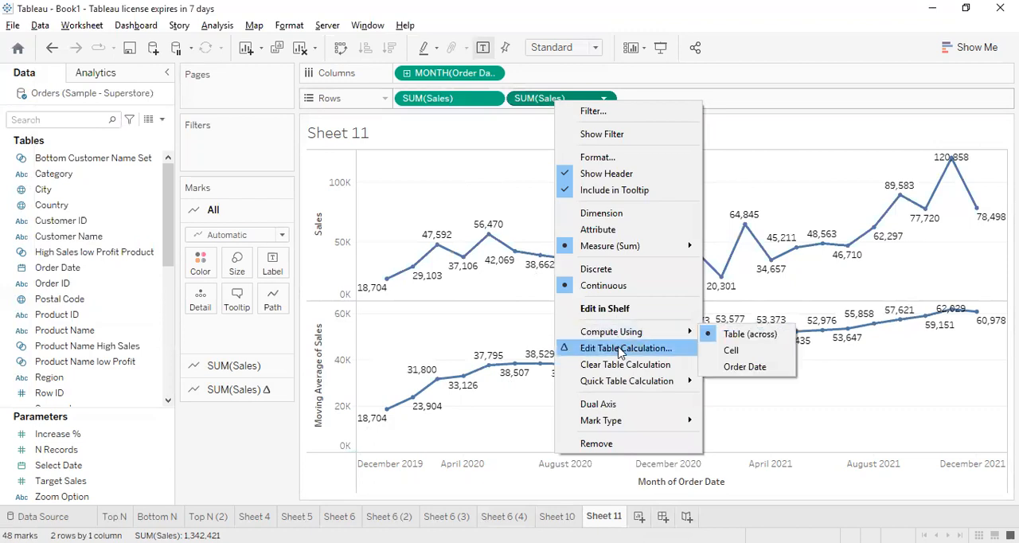
{"action": "left_click", "coordinate": [620, 350]}
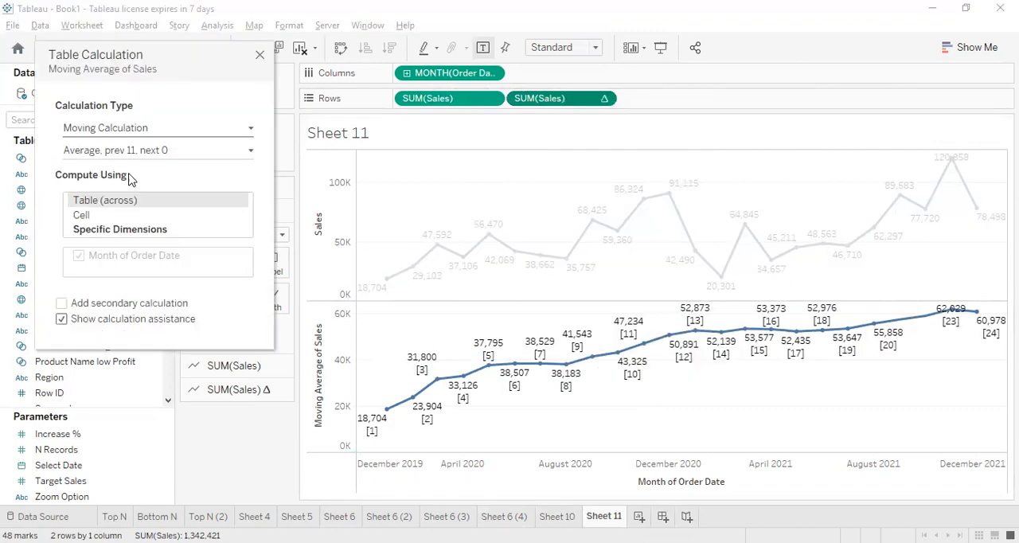
{"action": "left_click", "coordinate": [143, 129]}
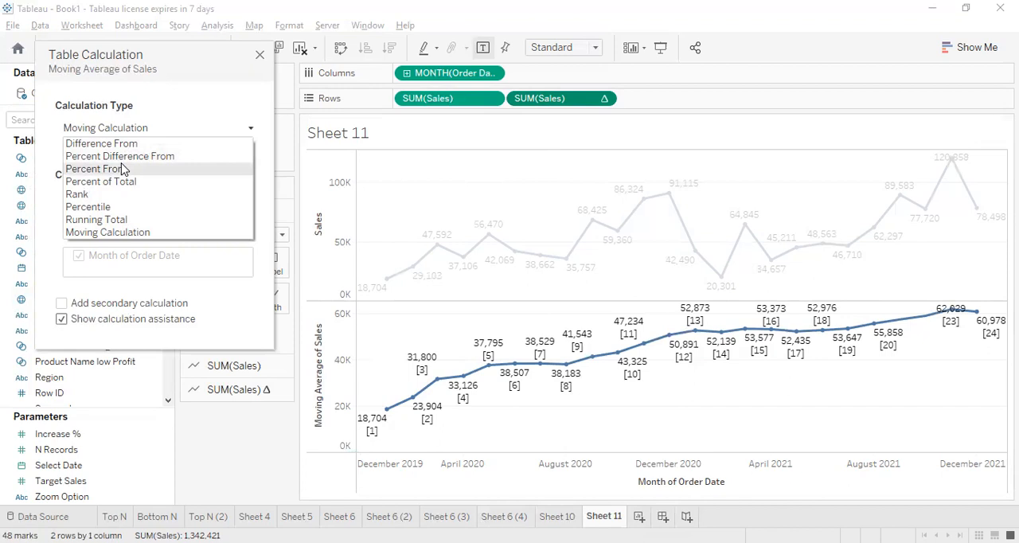
{"action": "left_click", "coordinate": [227, 81]}
{"action": "left_click", "coordinate": [261, 55]}
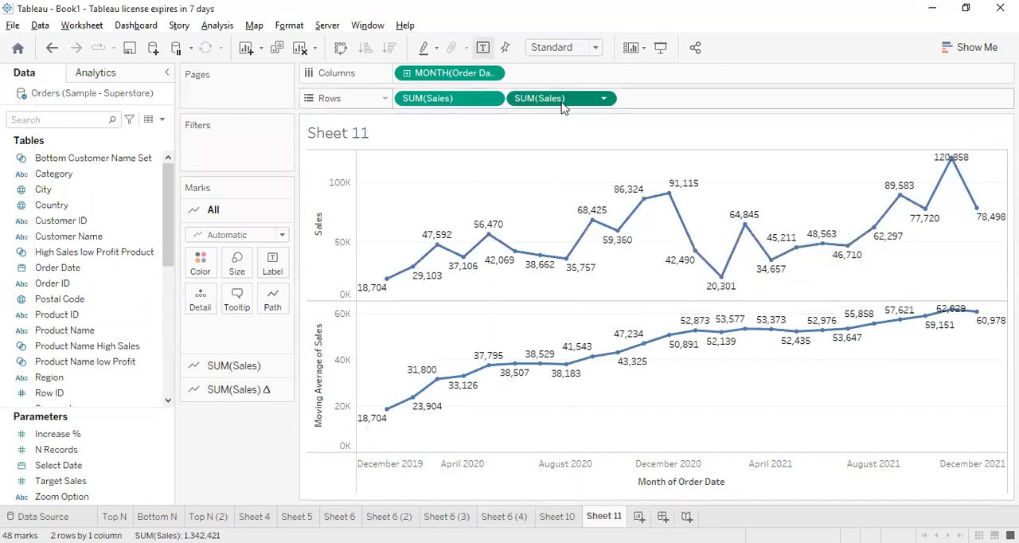
Go to Sheet 10, open the formula behind the SUM(Sales) rank measure and copy its full text
{"action": "left_click", "coordinate": [557, 516]}
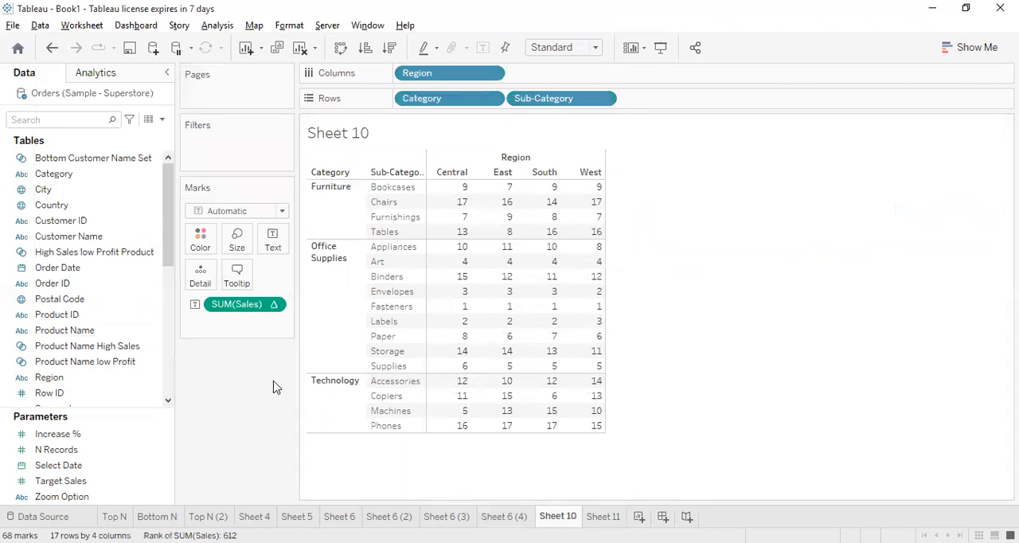
{"action": "double_click", "coordinate": [259, 306]}
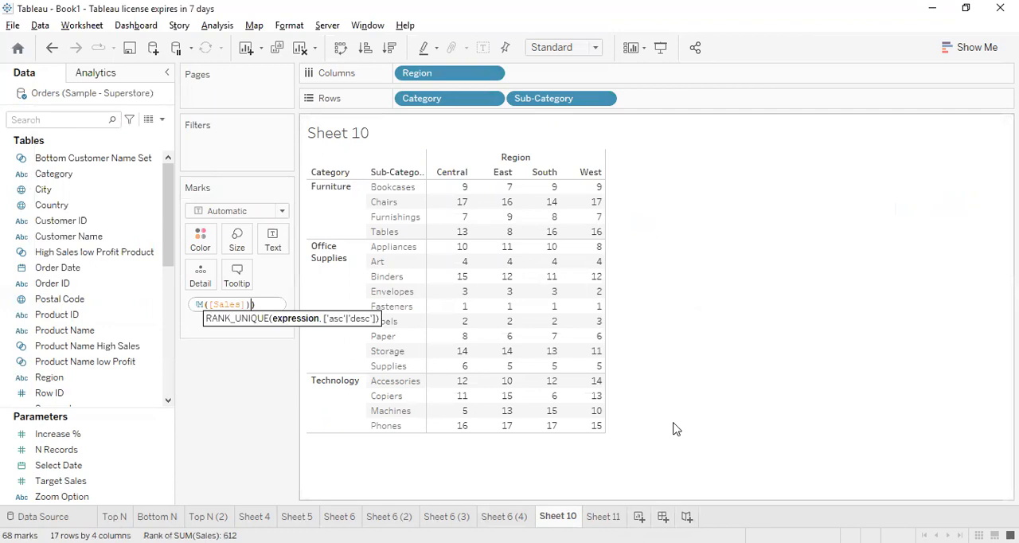
{"action": "key", "text": "Home"}
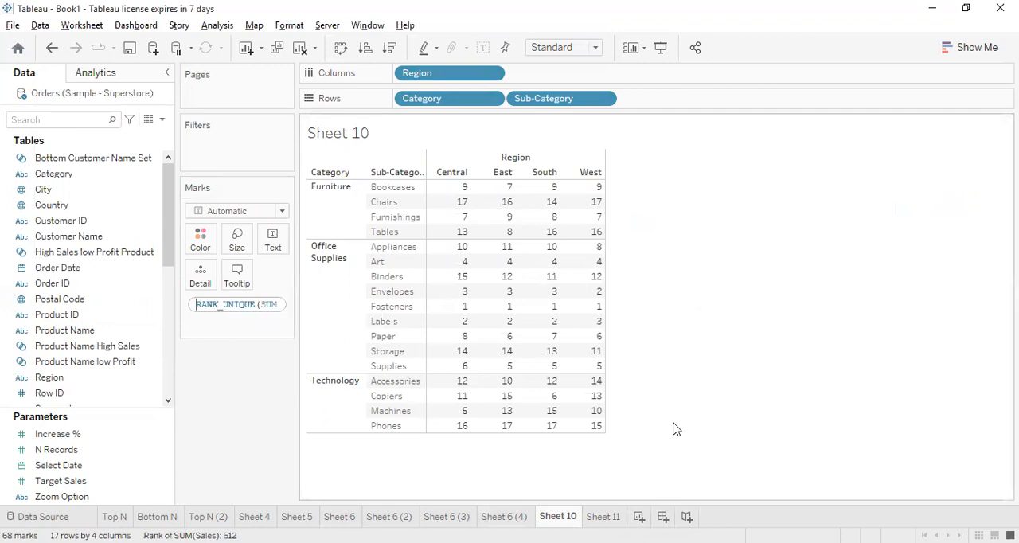
{"action": "key", "text": "shift+End"}
{"action": "key", "text": "ctrl+c"}
{"action": "key", "text": "Return"}
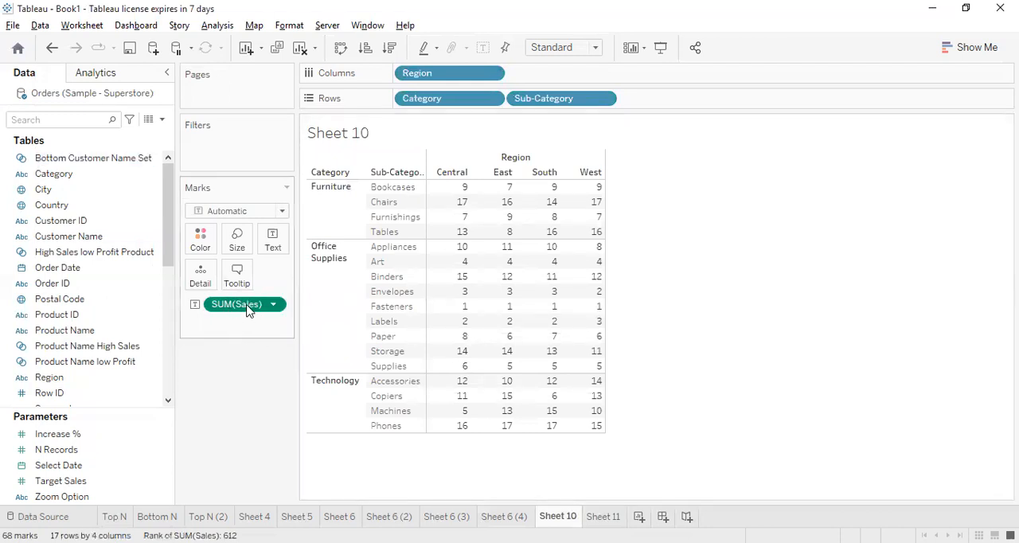
Create a calculated field on Sheet 10 with the copied formula RANK_UNIQUE(SUM([Sales]))
{"action": "mouse_move", "coordinate": [247, 310]}
{"action": "left_click", "coordinate": [603, 517]}
{"action": "left_click", "coordinate": [557, 517]}
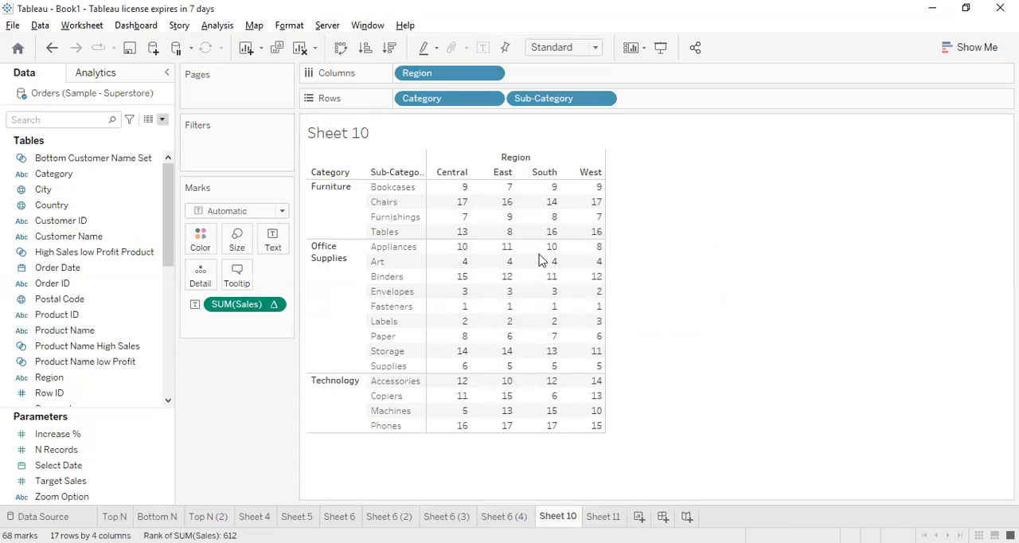
{"action": "left_click", "coordinate": [566, 349]}
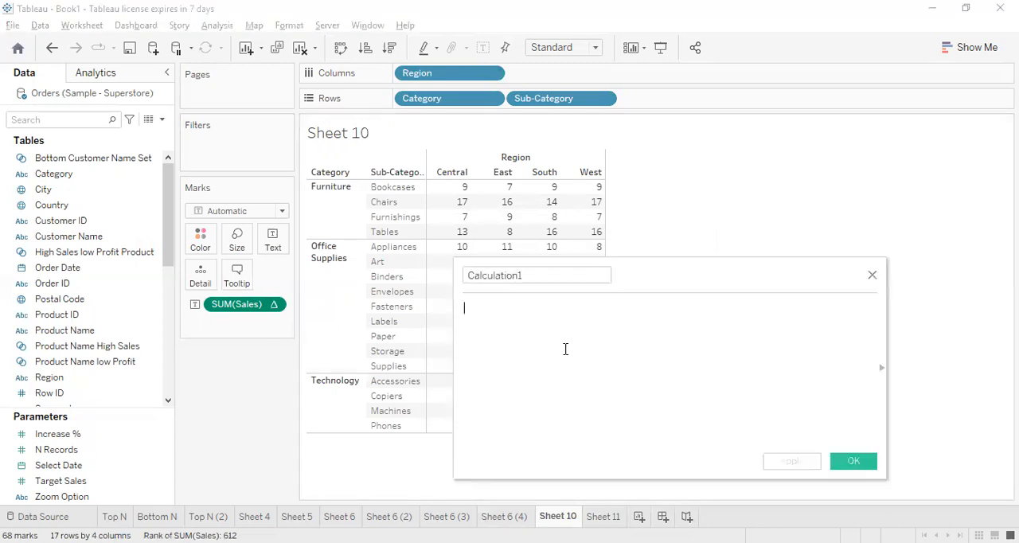
{"action": "type", "text": "CP"}
{"action": "key", "text": "BackSpace"}
{"action": "key", "text": "BackSpace"}
{"action": "key", "text": "ctrl+v"}
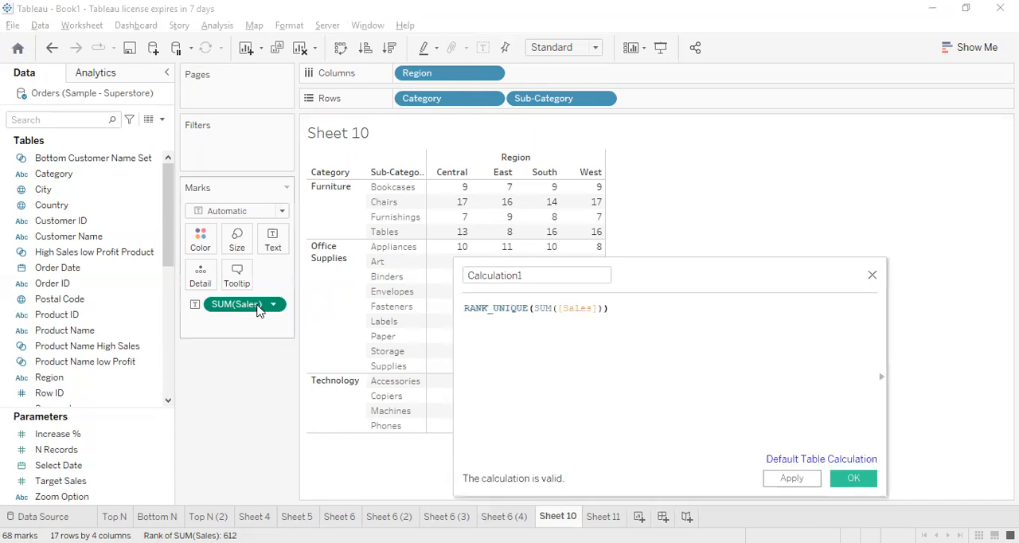
{"action": "key", "text": "ctrl+a"}
{"action": "key", "text": "ctrl+c"}
{"action": "key", "text": "BackSpace"}
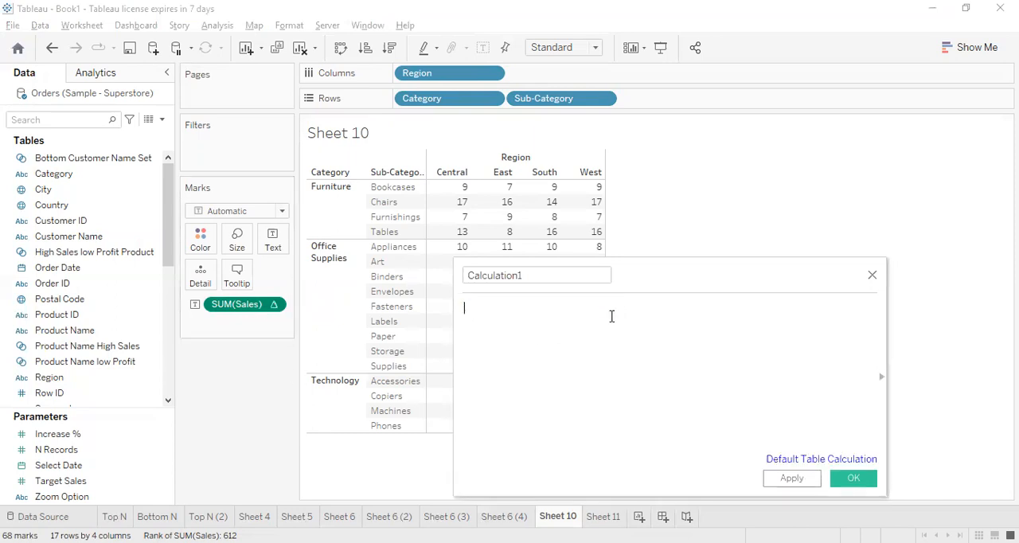
{"action": "key", "text": "ctrl+v"}
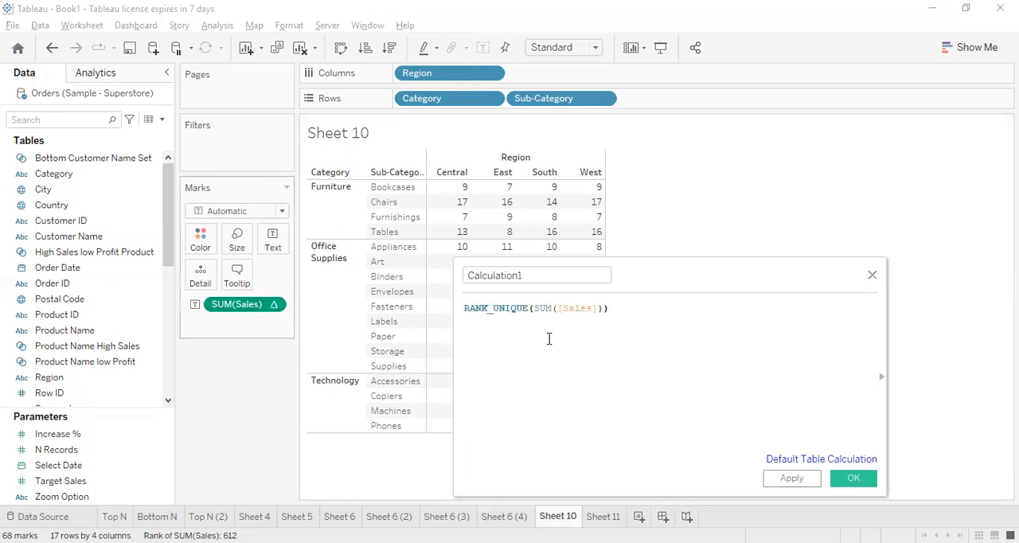
{"action": "left_click_drag", "start_coordinate": [464, 308], "coordinate": [530, 307]}
{"action": "left_click", "coordinate": [533, 308]}
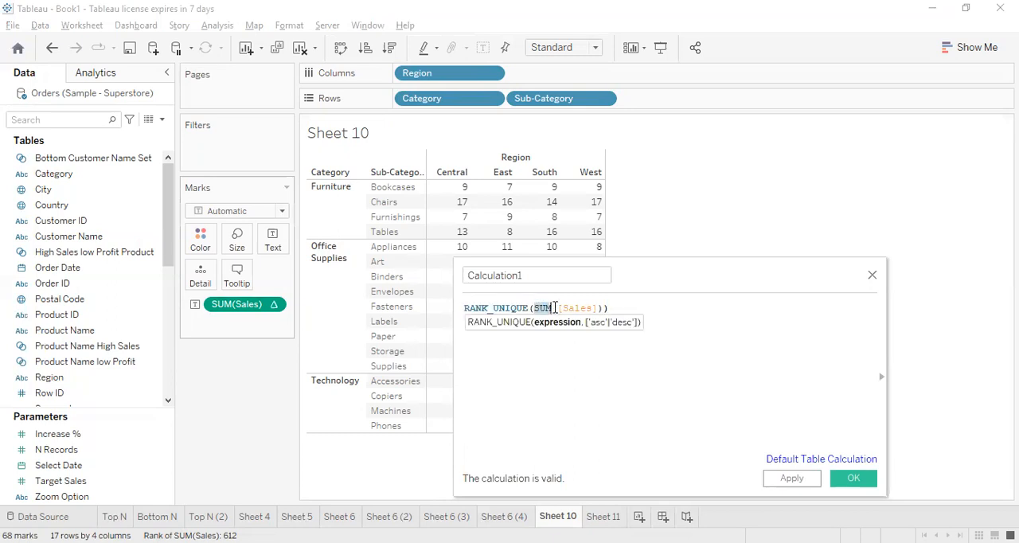
{"action": "left_click", "coordinate": [599, 308], "text": "shift"}
{"action": "left_click", "coordinate": [611, 308]}
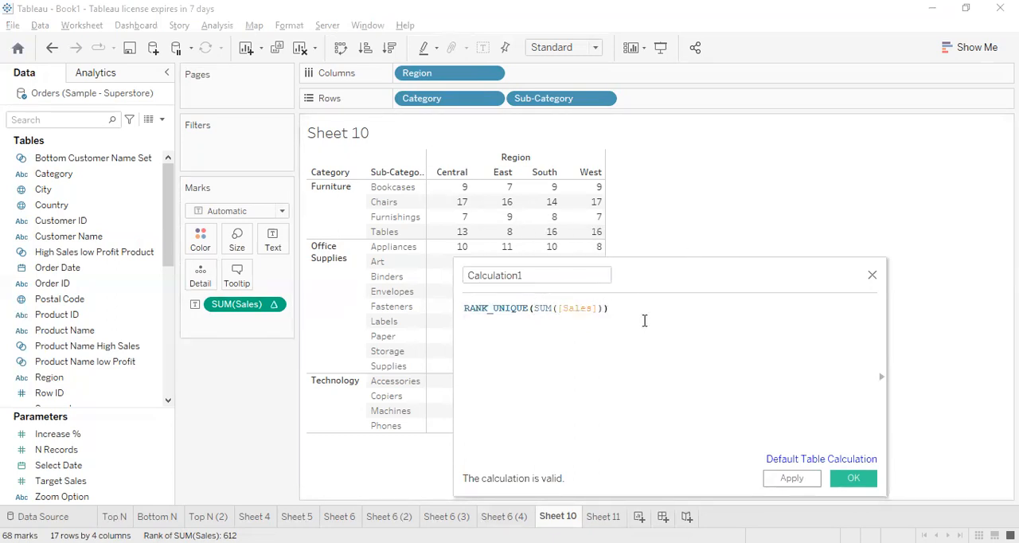
{"action": "key", "text": "Home"}
{"action": "key", "text": "Return"}
{"action": "key", "text": "Up"}
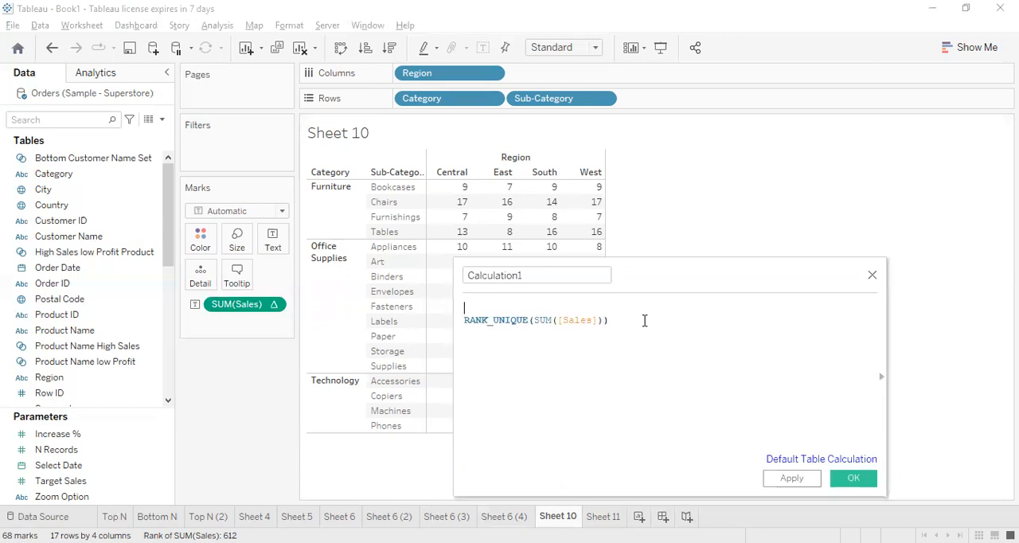
{"action": "type", "text": "IF"}
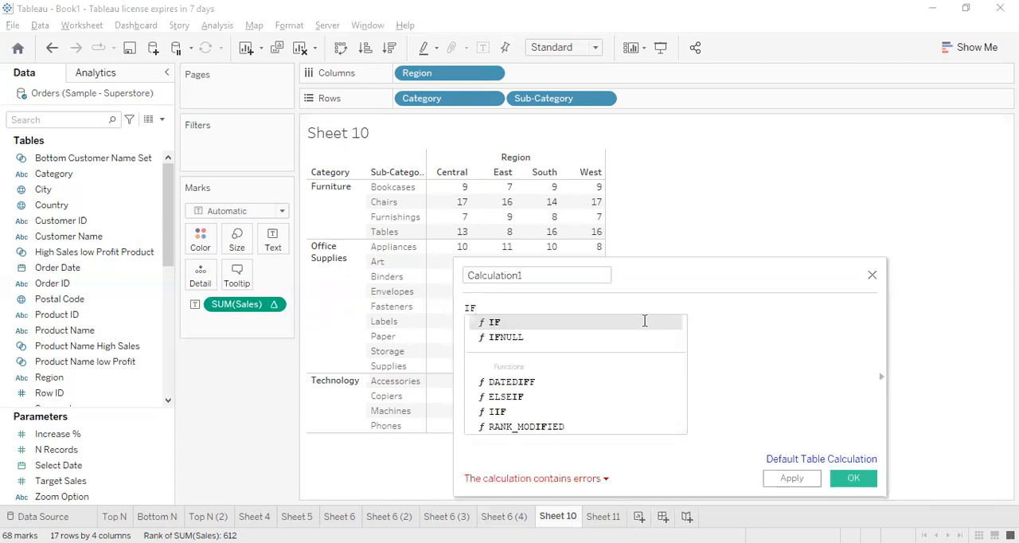
{"action": "key", "text": "ctrl+z"}
{"action": "key", "text": "ctrl+z"}
{"action": "key", "text": "Up"}
{"action": "key", "text": "Right"}
{"action": "key", "text": "BackSpace"}
{"action": "key", "text": "BackSpace"}
{"action": "key", "text": "Delete"}
{"action": "key", "text": "End"}
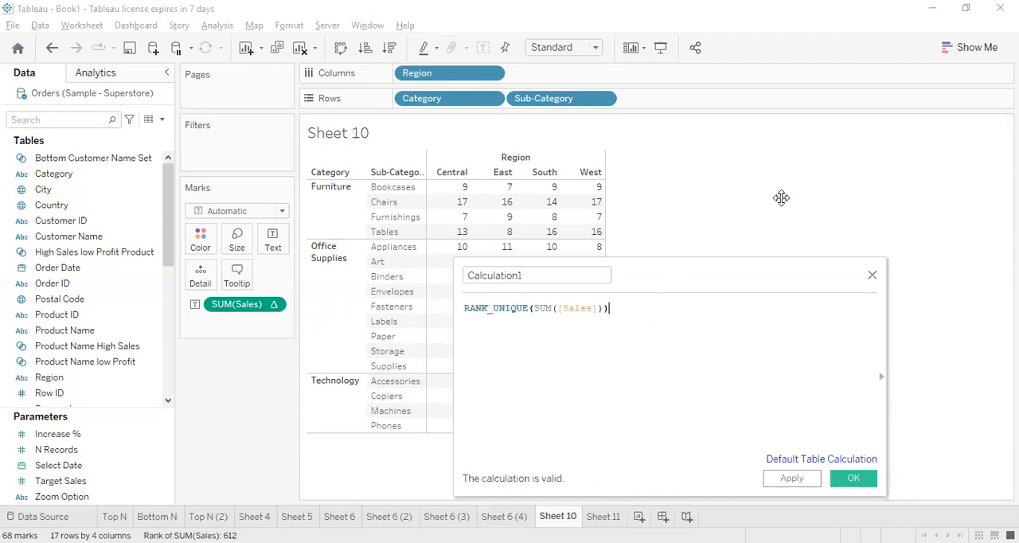
Append the condition >4 to the RANK_UNIQUE formula and save the calculated field
{"action": "left_click_drag", "start_coordinate": [782, 198], "coordinate": [603, 331]}
{"action": "type", "text": ">4"}
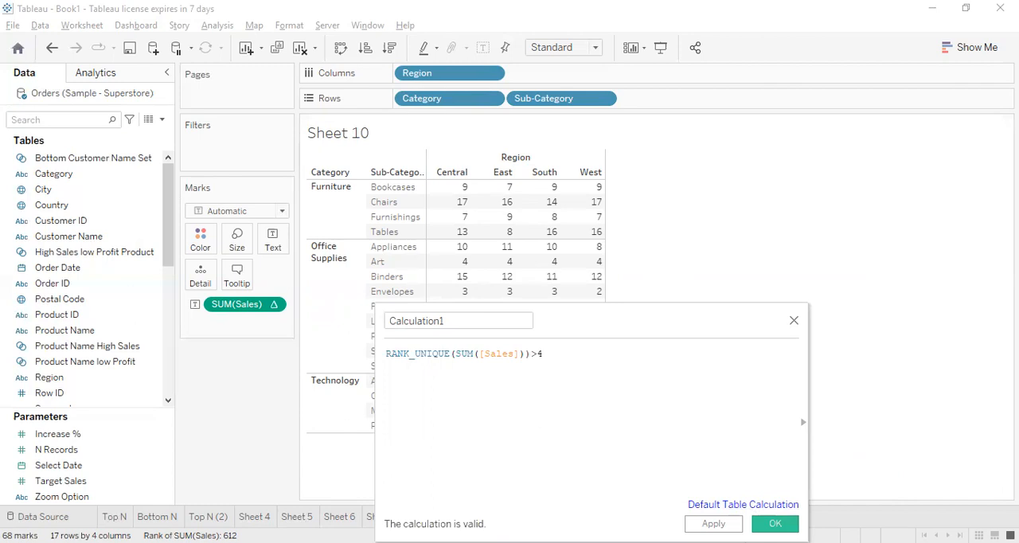
{"action": "left_click", "coordinate": [774, 523]}
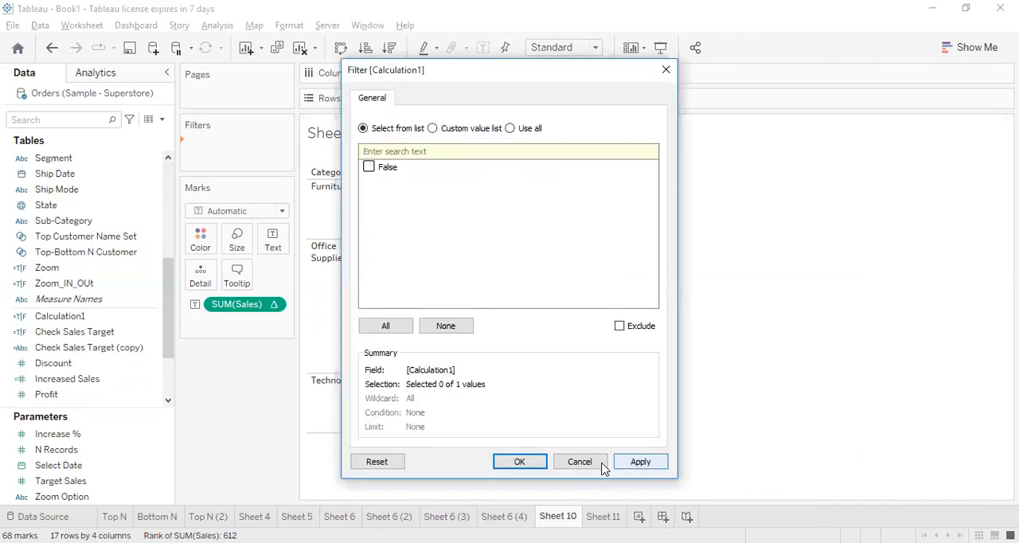
Cancel filtering by Calculation1, then reopen its formula for review and close it unchanged
{"action": "left_click", "coordinate": [596, 464]}
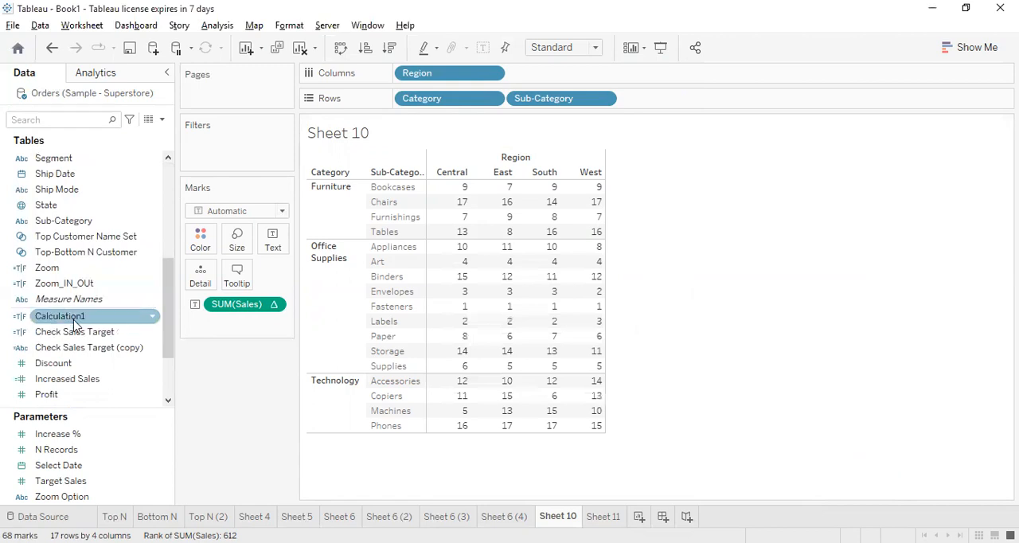
{"action": "right_click", "coordinate": [74, 318]}
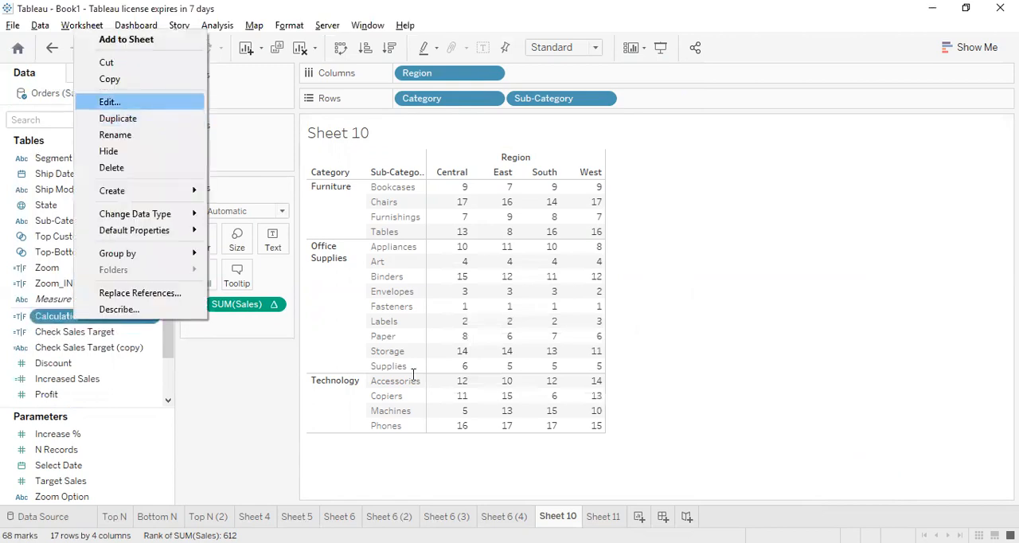
{"action": "left_click", "coordinate": [123, 100]}
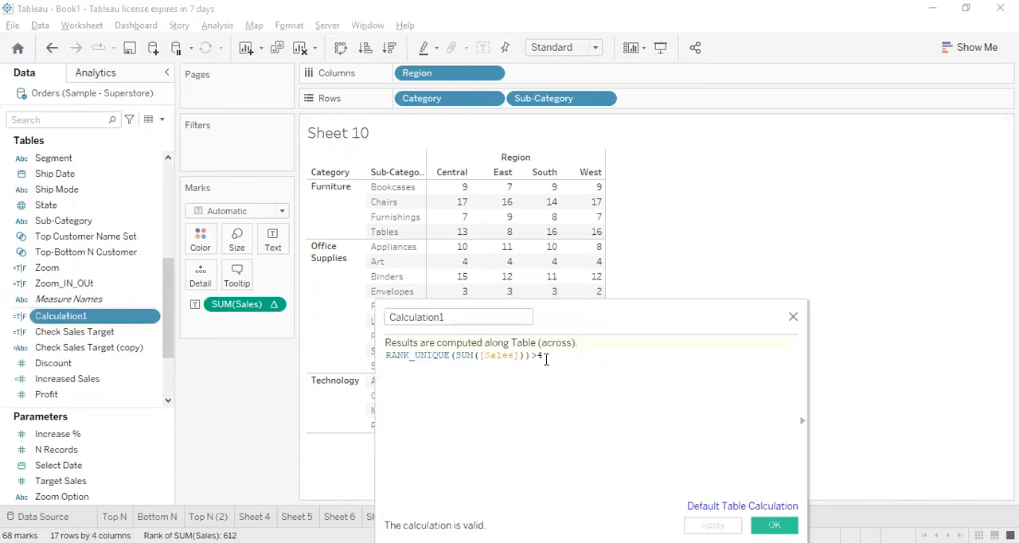
{"action": "left_click", "coordinate": [793, 319]}
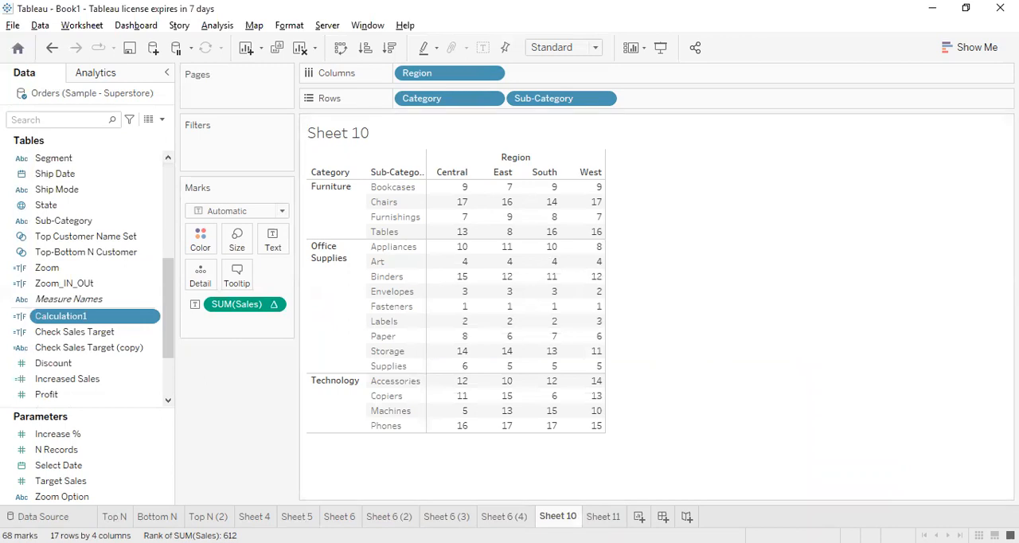
Save Sheet 11's moving average measure as a calculated field named 12M ROLLING, and undo its duplicate placement on the rows
{"action": "left_click", "coordinate": [602, 516]}
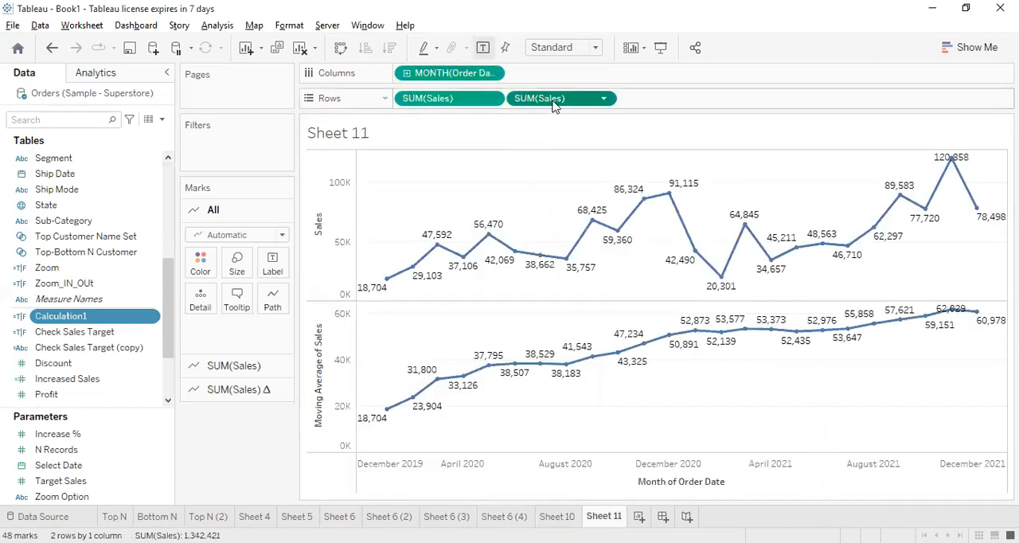
{"action": "left_click_drag", "start_coordinate": [436, 164], "coordinate": [62, 359]}
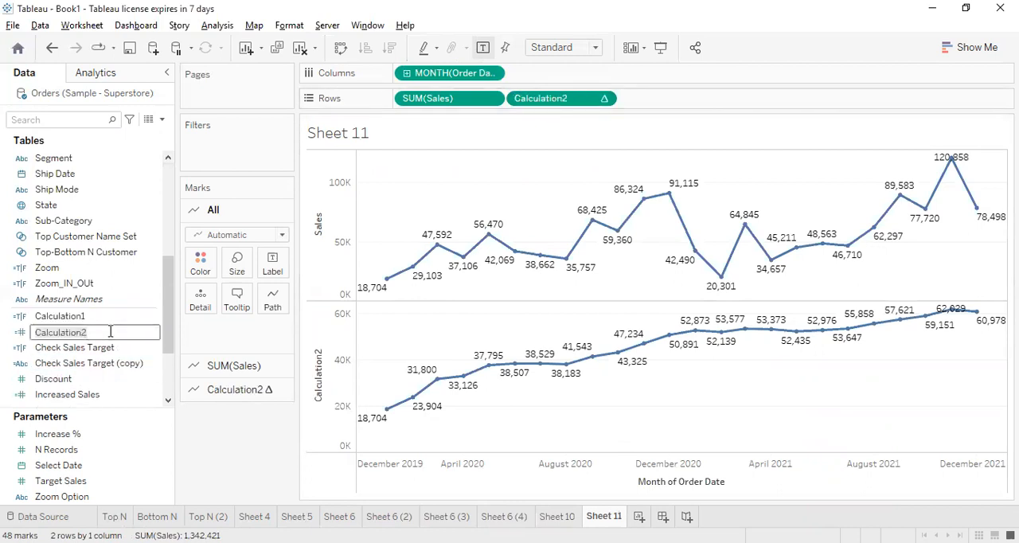
{"action": "type", "text": "12M ROLLING"}
{"action": "key", "text": "Return"}
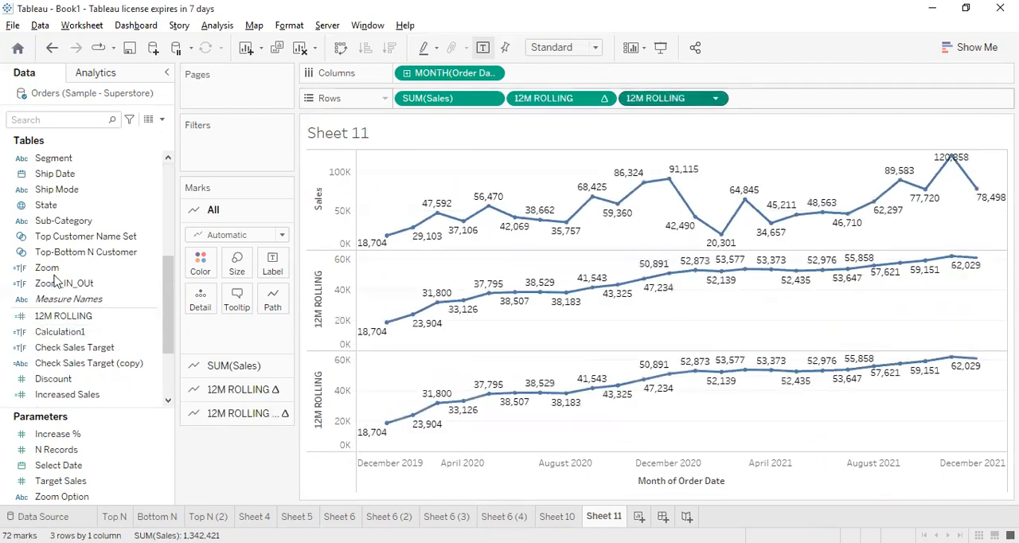
{"action": "key", "text": "ctrl+z"}
Open the 12M ROLLING formula for editing and examine its WINDOW_AVG function
{"action": "right_click", "coordinate": [87, 320]}
{"action": "left_click", "coordinate": [196, 77]}
{"action": "left_click_drag", "start_coordinate": [590, 316], "coordinate": [556, 221]}
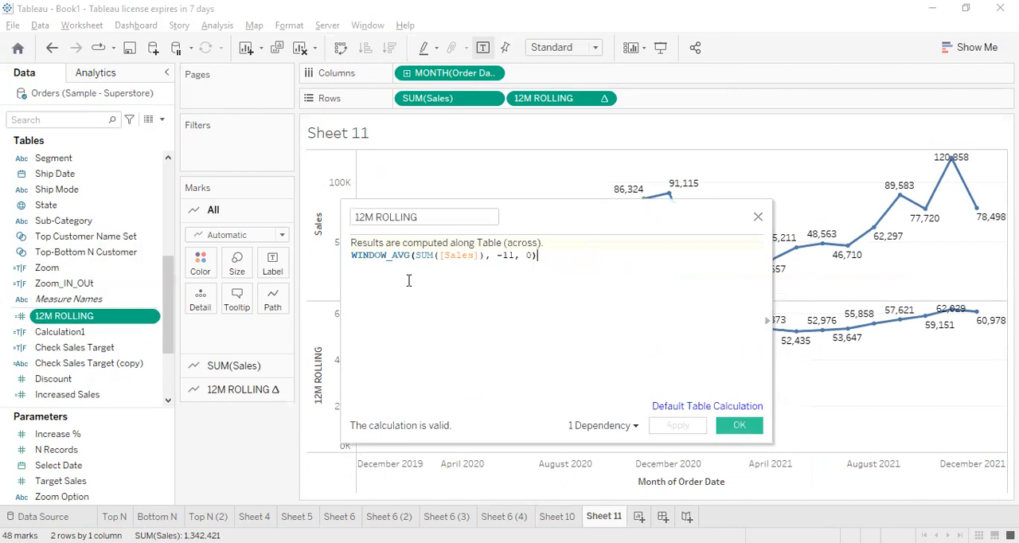
{"action": "left_click_drag", "start_coordinate": [407, 255], "coordinate": [351, 253]}
{"action": "left_click", "coordinate": [388, 290]}
Try WINDOW_SUM in place of WINDOW_AVG in the 12M ROLLING formula, and restore WINDOW_AVG
{"action": "left_click_drag", "start_coordinate": [392, 255], "coordinate": [411, 256]}
{"action": "type", "text": "SUM"}
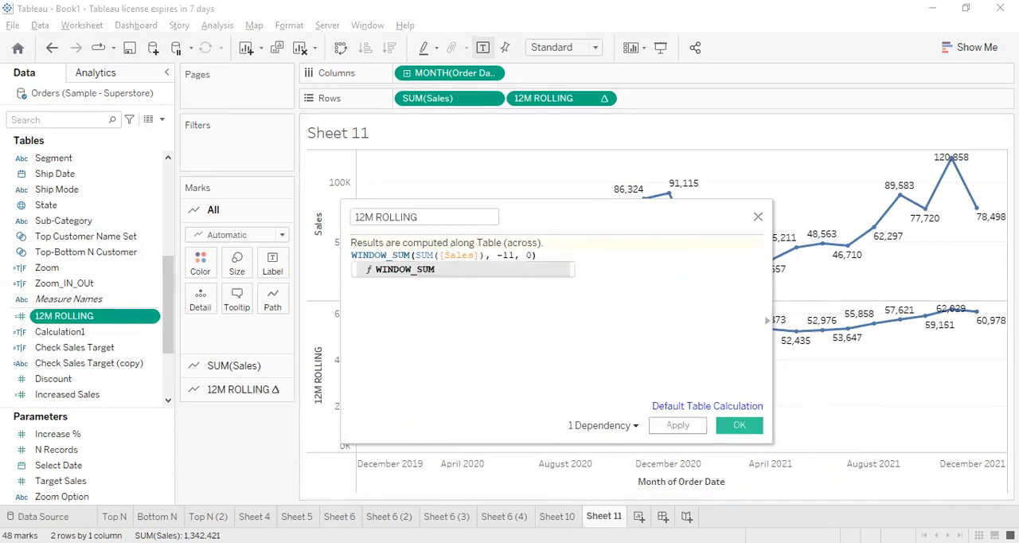
{"action": "key", "text": "BackSpace"}
{"action": "key", "text": "BackSpace"}
{"action": "key", "text": "BackSpace"}
{"action": "type", "text": "AVG"}
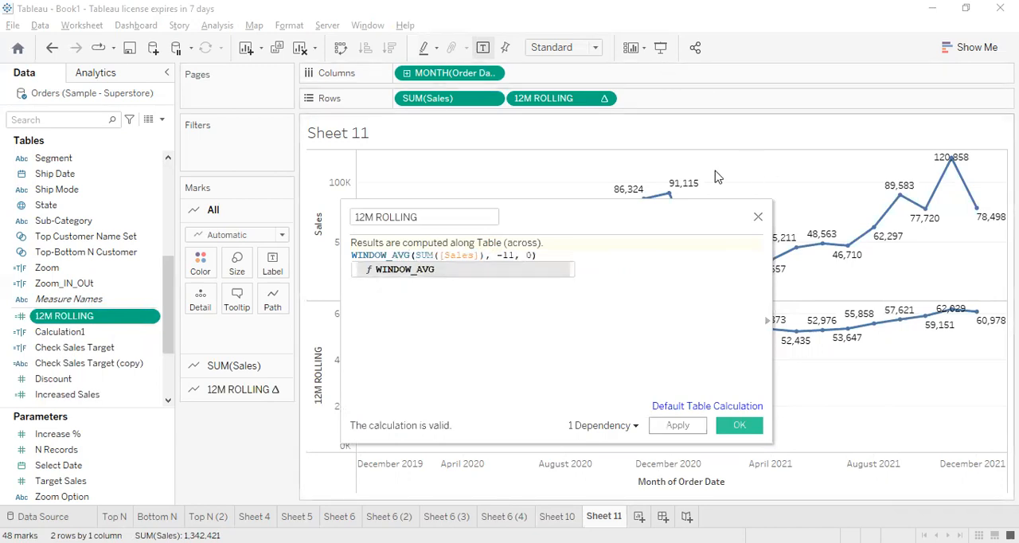
Try removing the SUM aggregation around Sales in the 12M ROLLING formula, and restore it
{"action": "mouse_move", "coordinate": [413, 255]}
{"action": "left_mouse_down"}
{"action": "mouse_move", "coordinate": [488, 255]}
{"action": "mouse_move", "coordinate": [413, 258]}
{"action": "left_mouse_up"}
{"action": "left_click", "coordinate": [425, 256]}
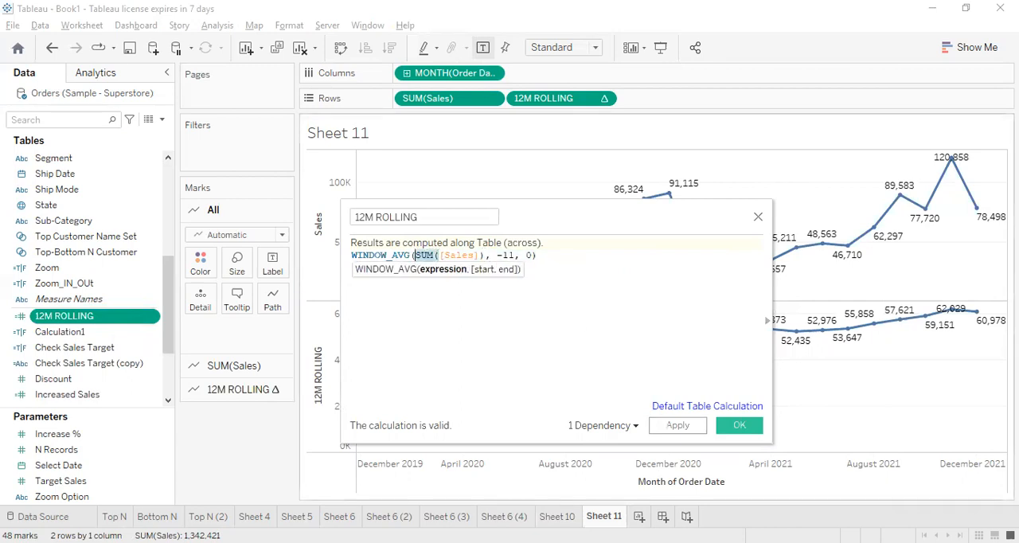
{"action": "key", "text": "BackSpace"}
{"action": "type", "text": "("}
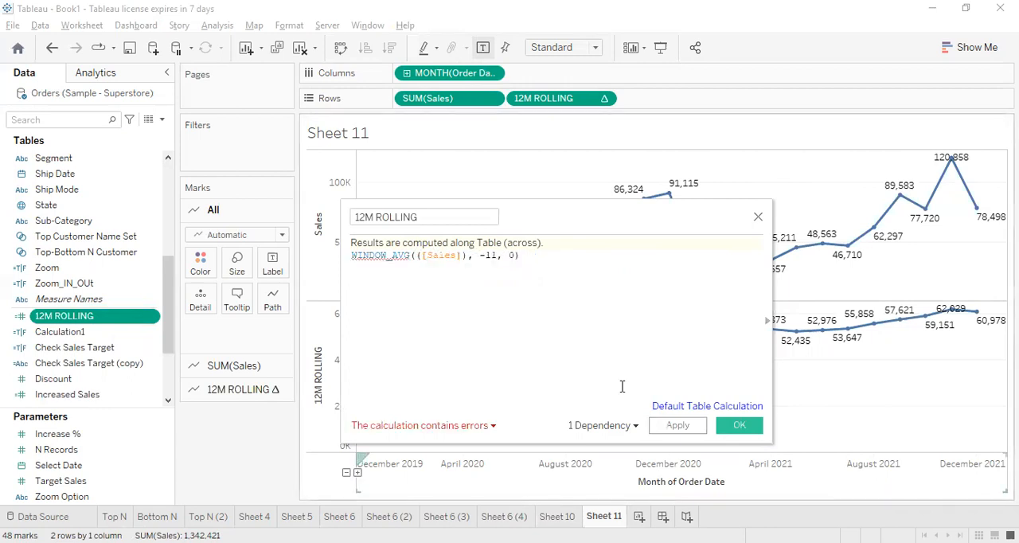
{"action": "key", "text": "BackSpace"}
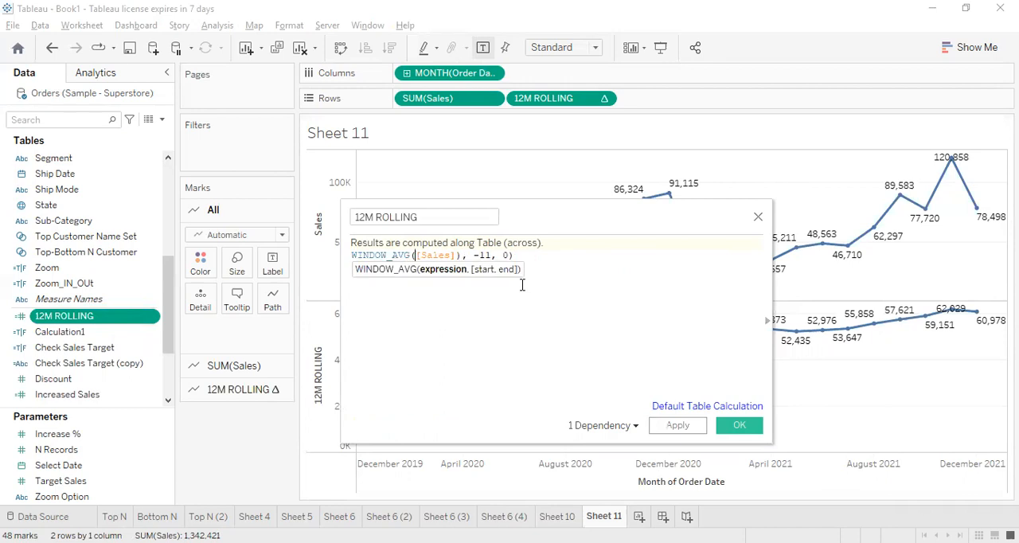
{"action": "type", "text": "SUM("}
Examine the -11 start offset in the WINDOW_AVG formula, and accept the formula
{"action": "left_click", "coordinate": [504, 256]}
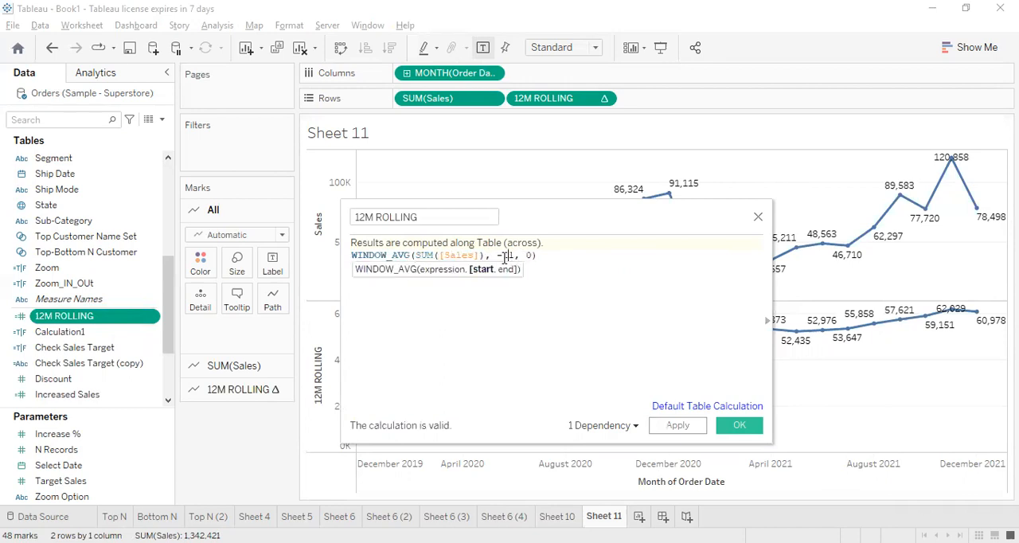
{"action": "left_click", "coordinate": [510, 281]}
{"action": "left_click_drag", "start_coordinate": [513, 255], "coordinate": [503, 255]}
{"action": "left_click", "coordinate": [555, 289]}
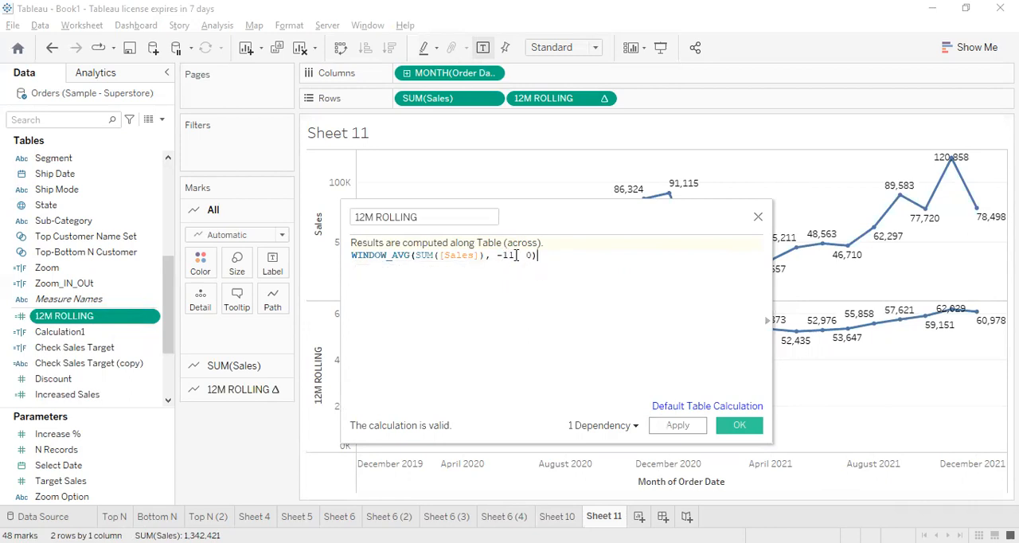
{"action": "left_click", "coordinate": [726, 430]}
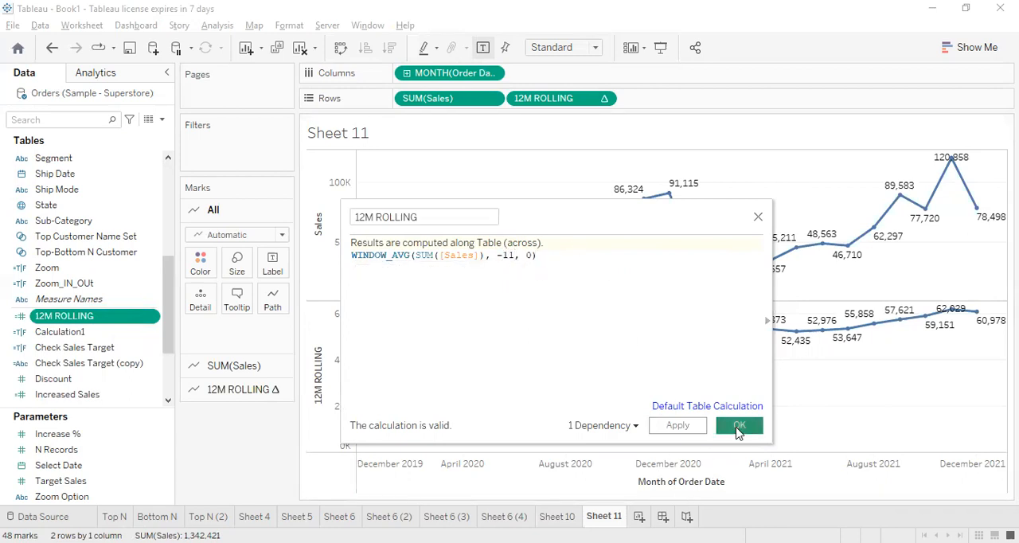
Start a new parameter named Select Rolling Months
{"action": "left_click", "coordinate": [162, 119]}
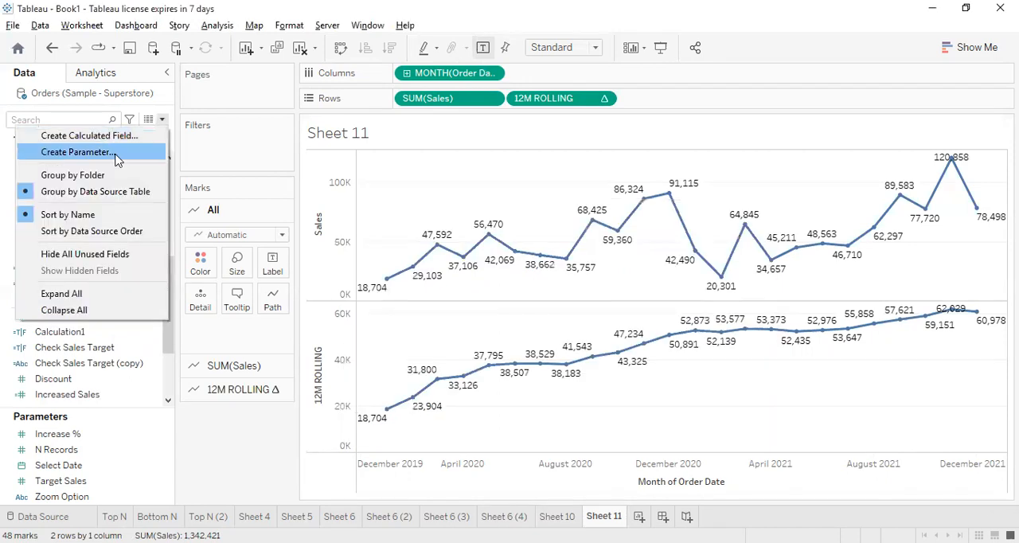
{"action": "left_click", "coordinate": [115, 159]}
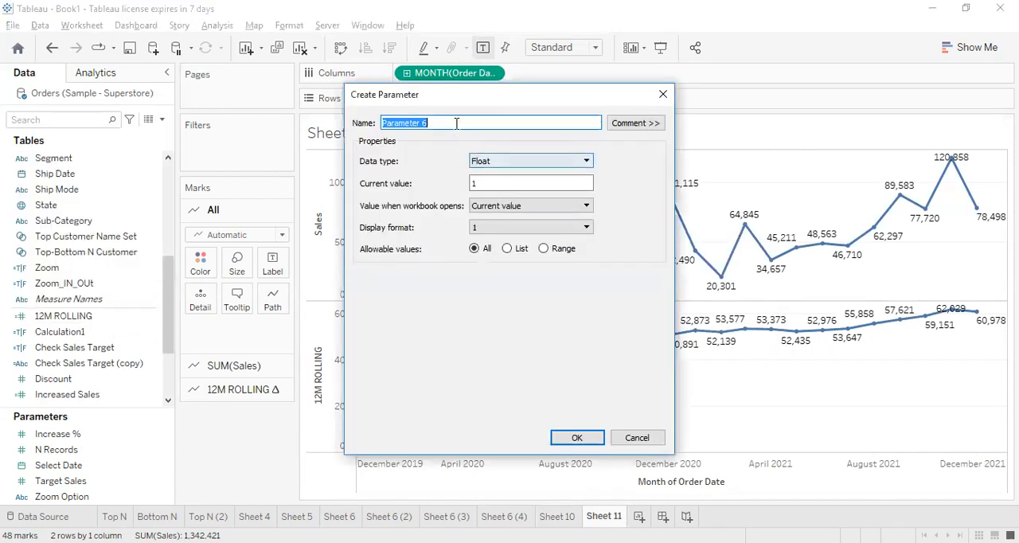
{"action": "type", "text": "sELE"}
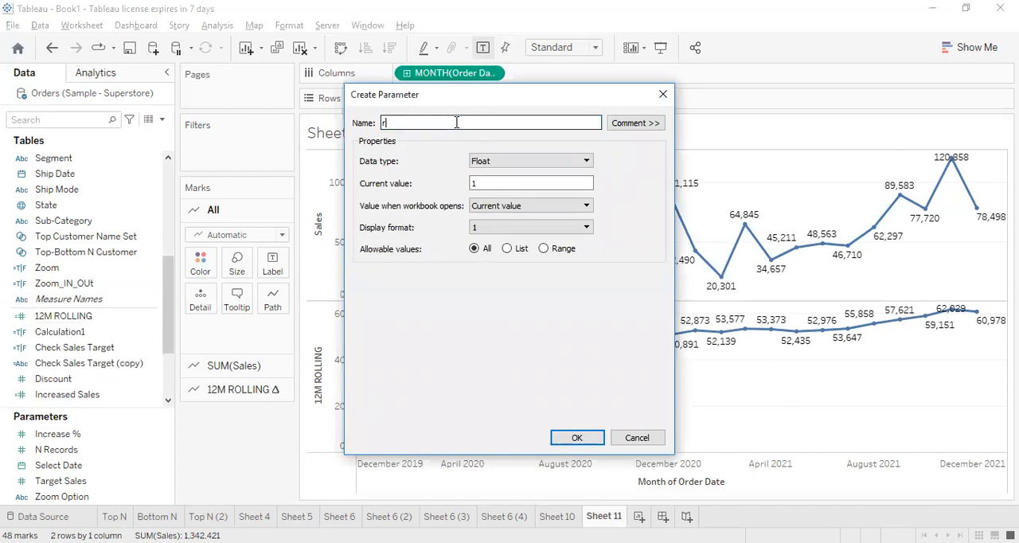
{"action": "key", "text": "BackSpace"}
{"action": "key", "text": "BackSpace"}
{"action": "key", "text": "BackSpace"}
{"action": "key", "text": "BackSpace"}
{"action": "type", "text": "Select Rolling Months"}
Make the parameter an integer restricted to a list of the values 3, 6 and 12
{"action": "left_click", "coordinate": [491, 164]}
{"action": "left_click", "coordinate": [487, 179]}
{"action": "left_click", "coordinate": [507, 249]}
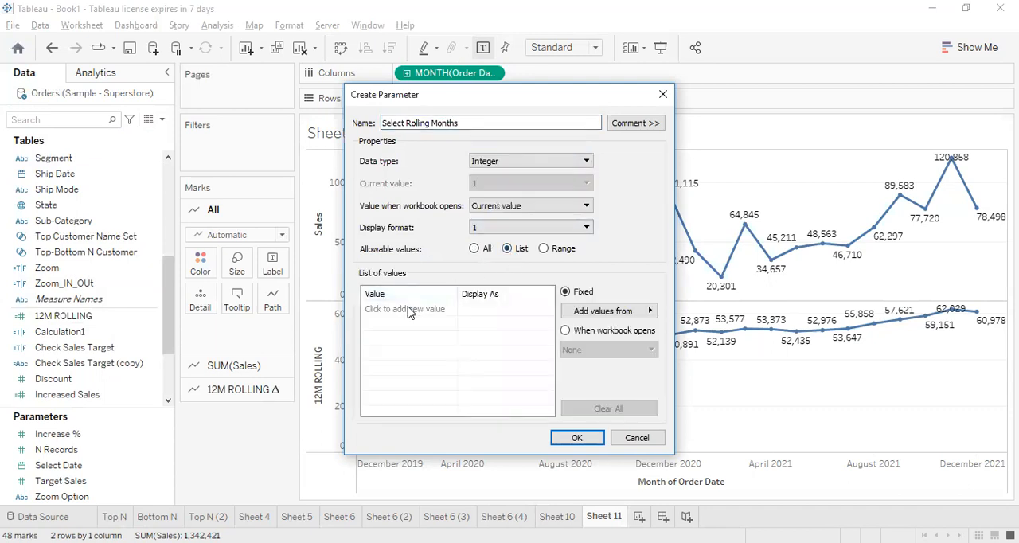
{"action": "left_click", "coordinate": [409, 309]}
{"action": "type", "text": "3"}
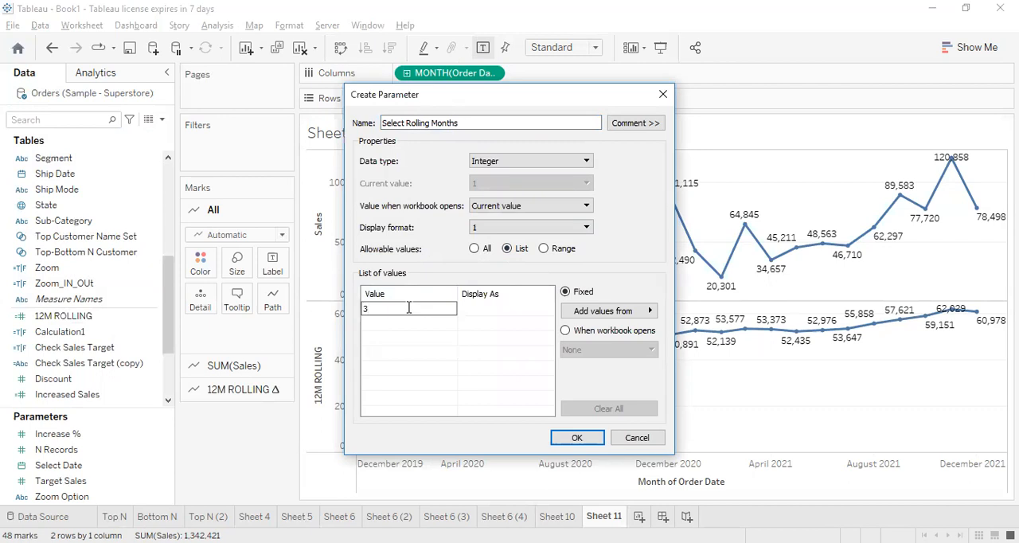
{"action": "key", "text": "Return"}
{"action": "type", "text": "6"}
{"action": "key", "text": "Return"}
{"action": "type", "text": "12"}
{"action": "left_click", "coordinate": [408, 308]}
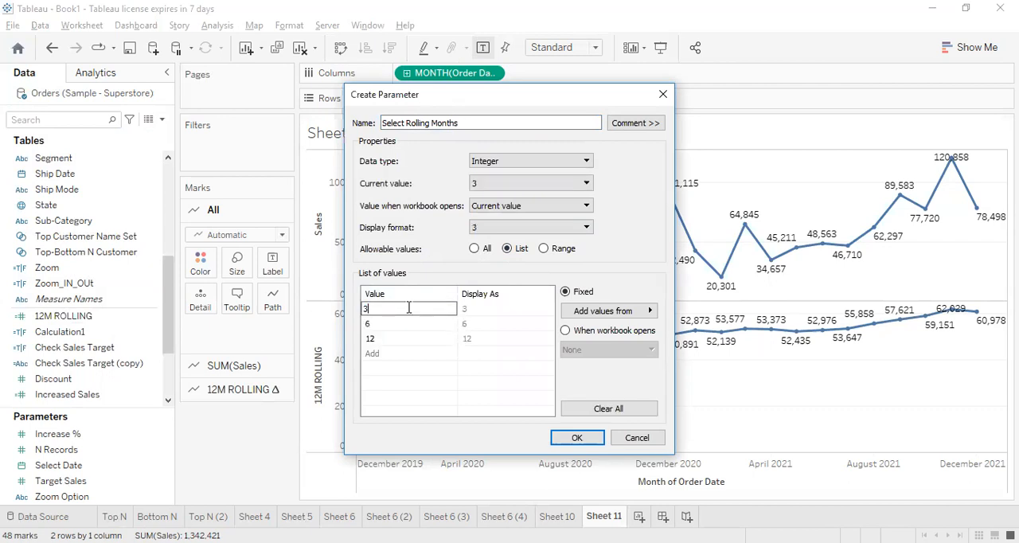
Label the list values 3M, 6M and 12M, and show the finished parameter's control on the sheet
{"action": "left_click", "coordinate": [482, 309]}
{"action": "type", "text": "3M"}
{"action": "key", "text": "Return"}
{"action": "type", "text": "6M"}
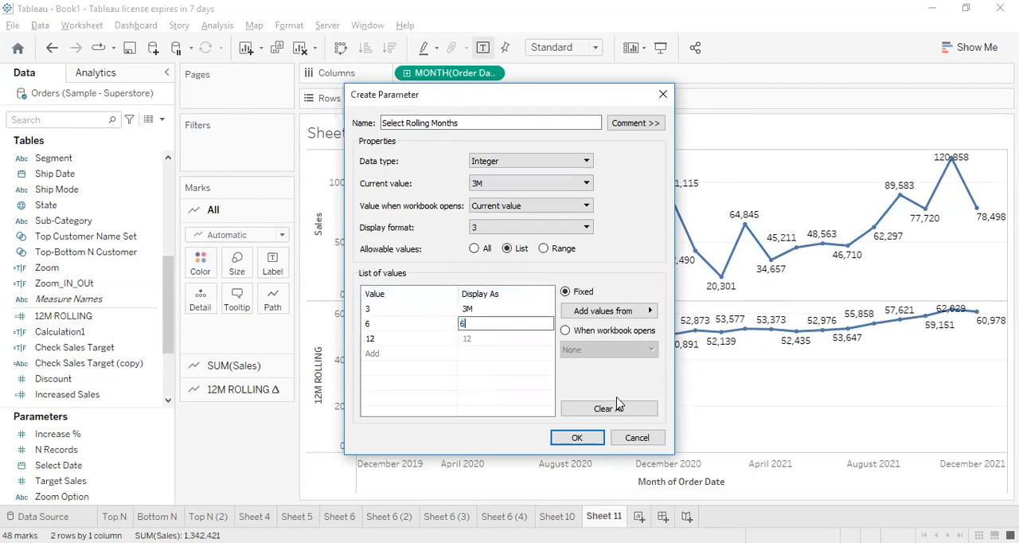
{"action": "key", "text": "Return"}
{"action": "type", "text": "12M"}
{"action": "left_click", "coordinate": [586, 437]}
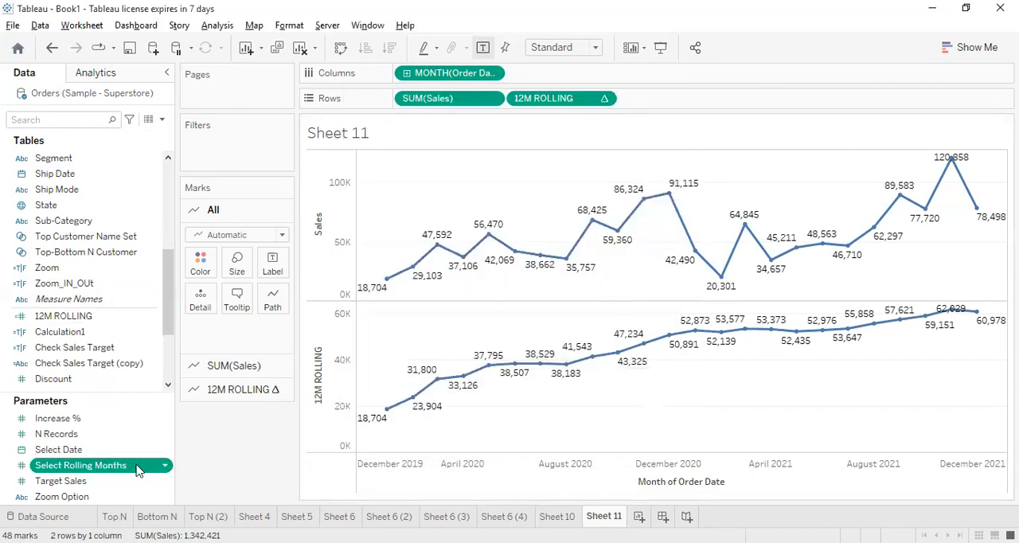
{"action": "right_click", "coordinate": [139, 468]}
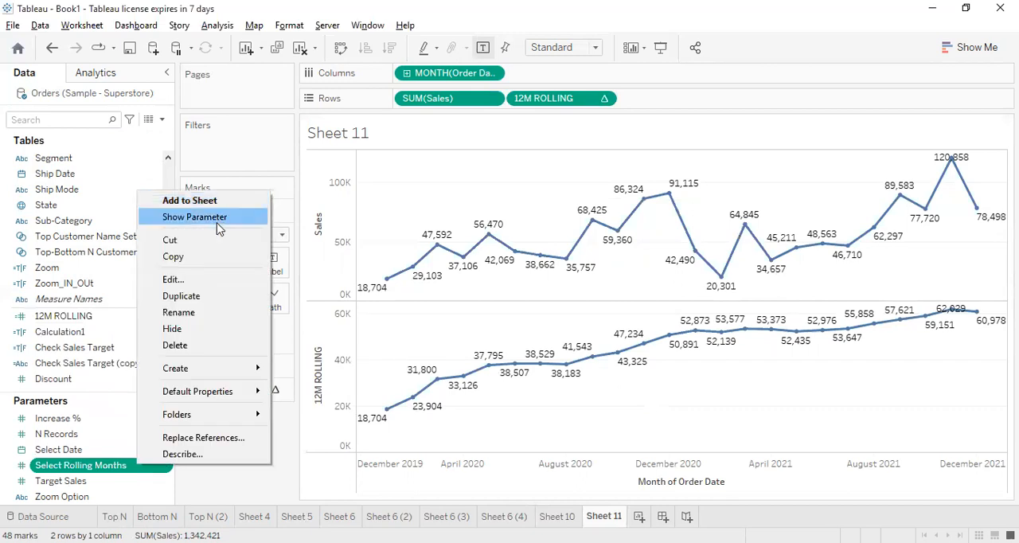
{"action": "left_click", "coordinate": [218, 228]}
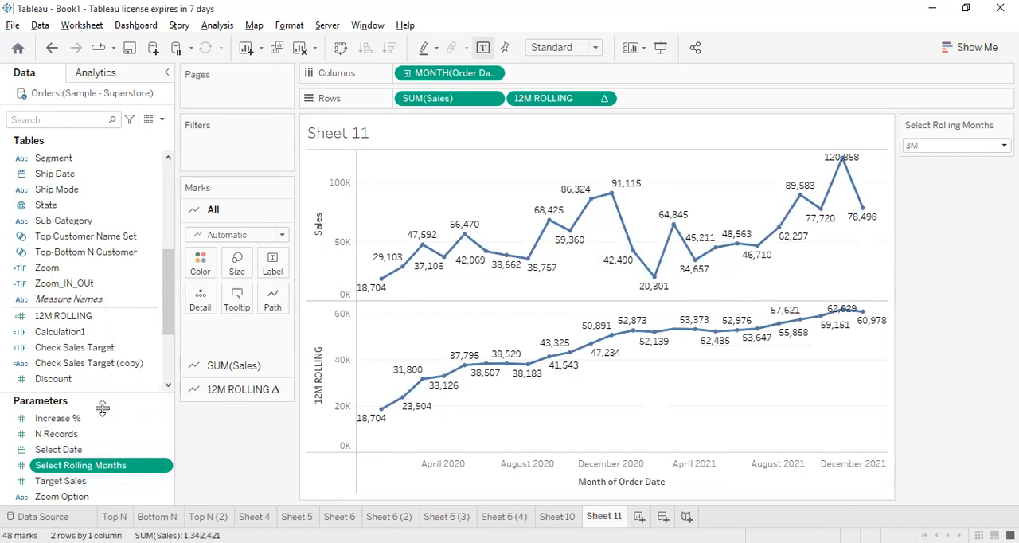
Replace the 11 in the 12M ROLLING formula's start offset with the Select Rolling Months parameter, keeping the minus sign
{"action": "right_click", "coordinate": [88, 325]}
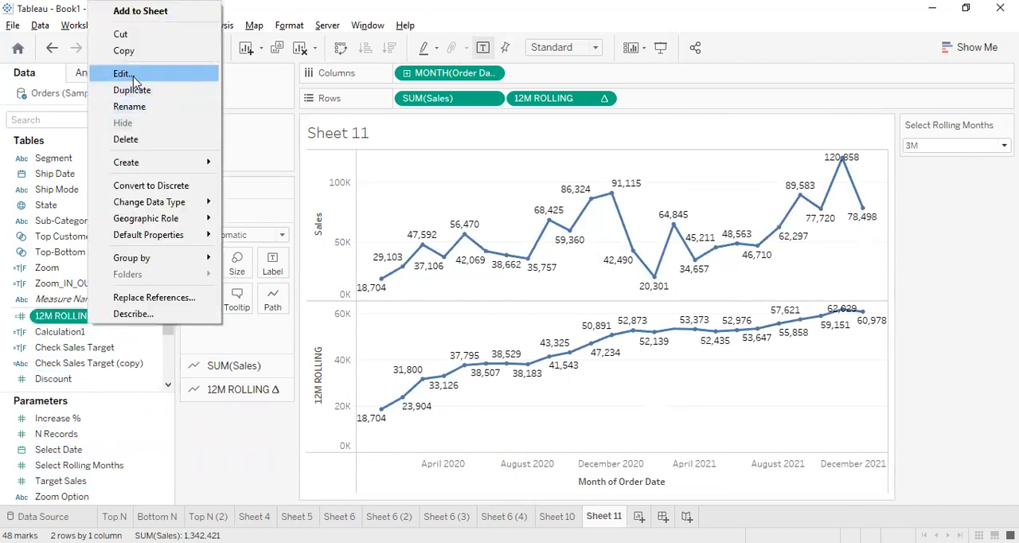
{"action": "left_click", "coordinate": [133, 72]}
{"action": "left_click", "coordinate": [514, 256]}
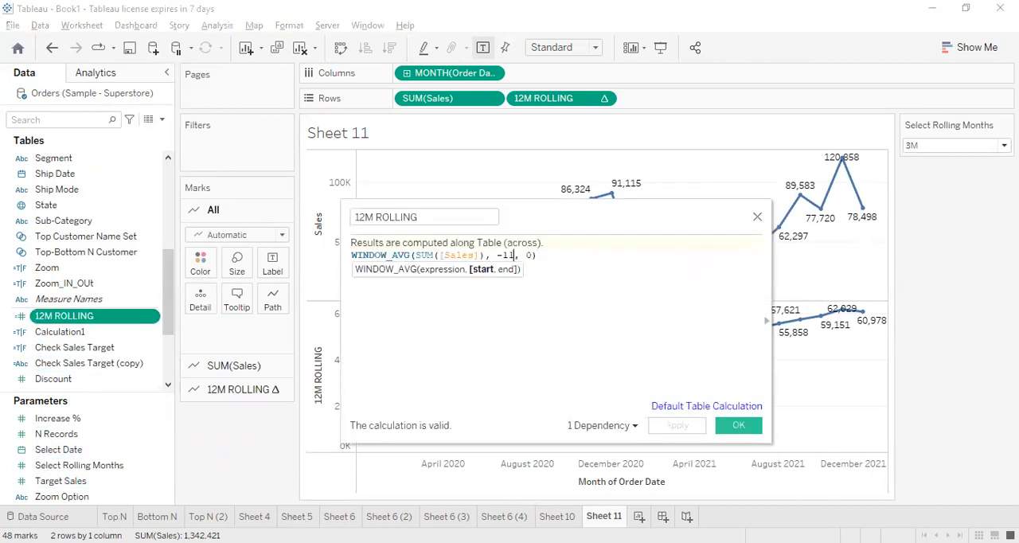
{"action": "key", "text": "BackSpace"}
{"action": "key", "text": "BackSpace"}
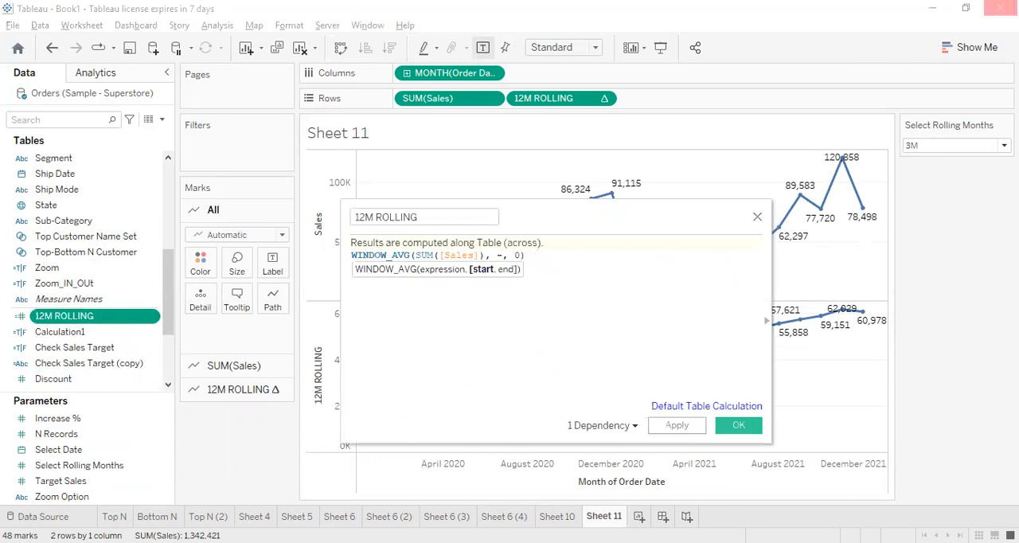
{"action": "type", "text": "se"}
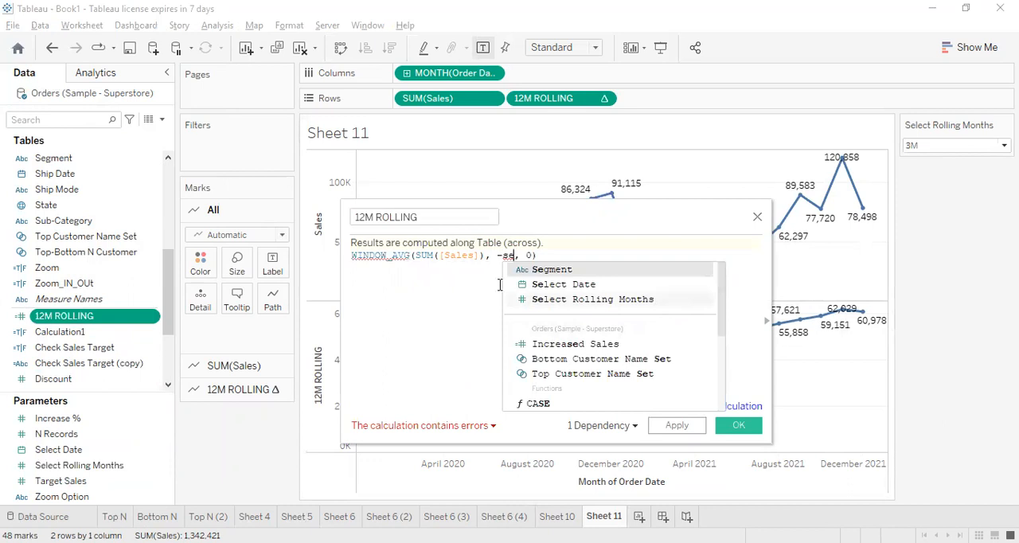
{"action": "double_click", "coordinate": [661, 301]}
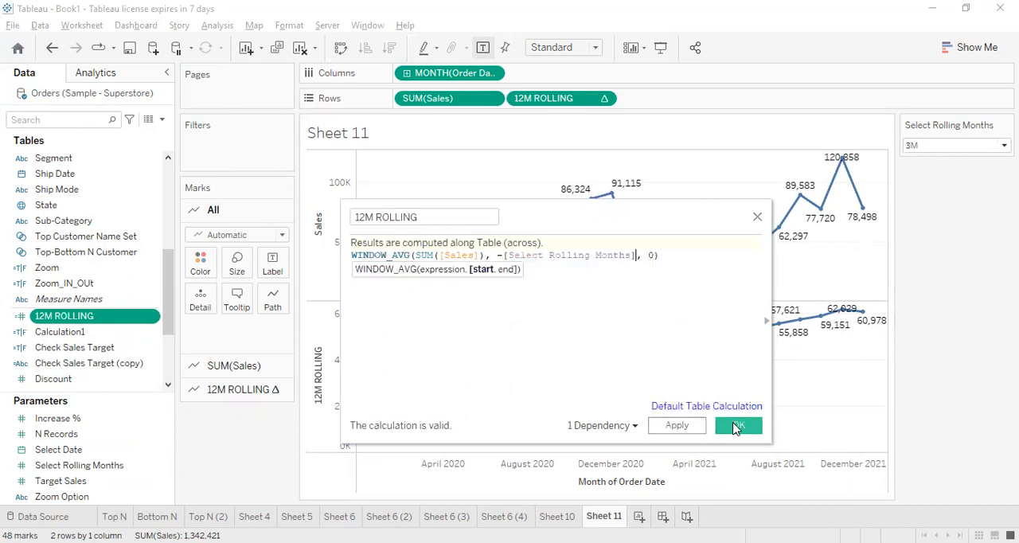
{"action": "left_click", "coordinate": [746, 430]}
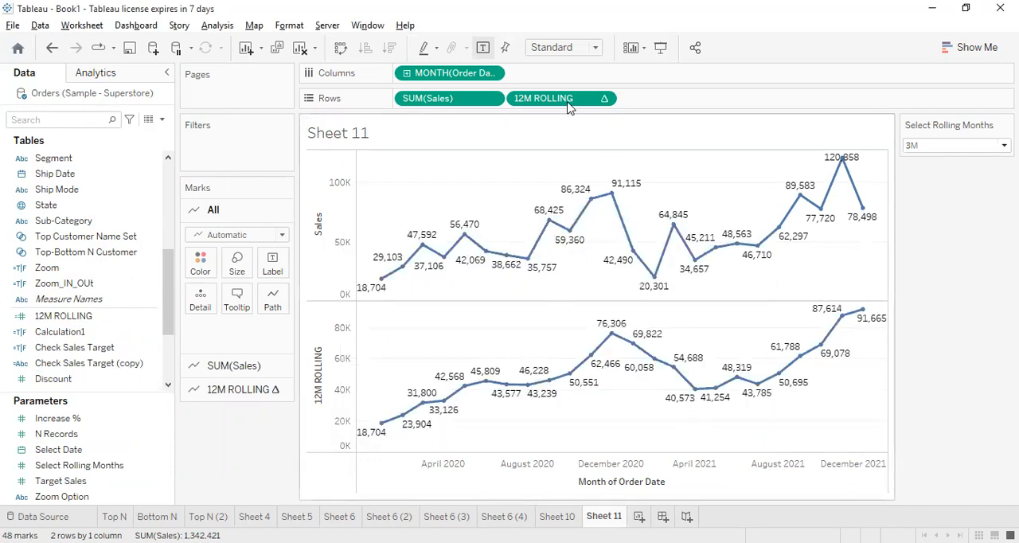
Compare the rolling average with Select Rolling Months at 6M and 12M, and return it to 3M
{"action": "left_click", "coordinate": [959, 146]}
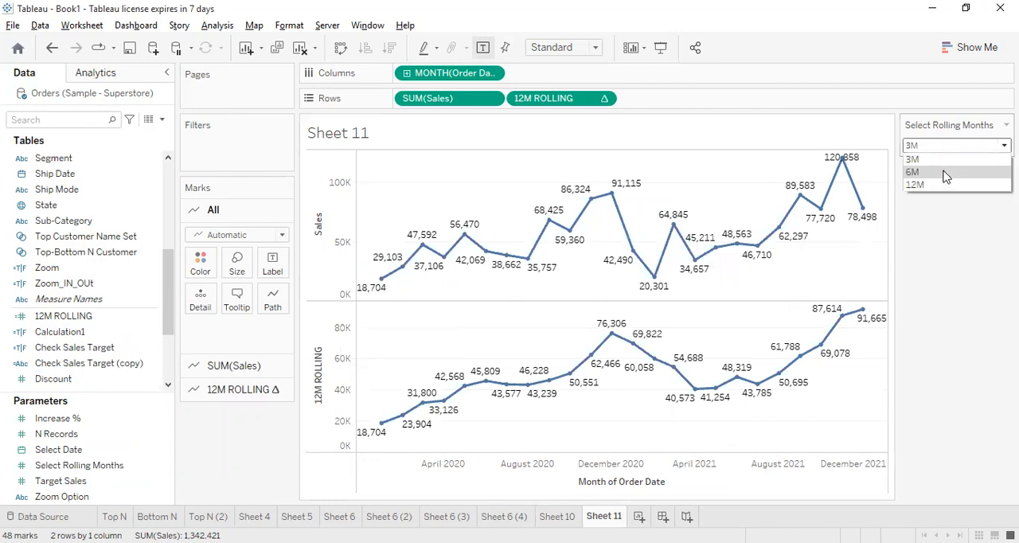
{"action": "left_click", "coordinate": [944, 174]}
{"action": "left_click", "coordinate": [942, 147]}
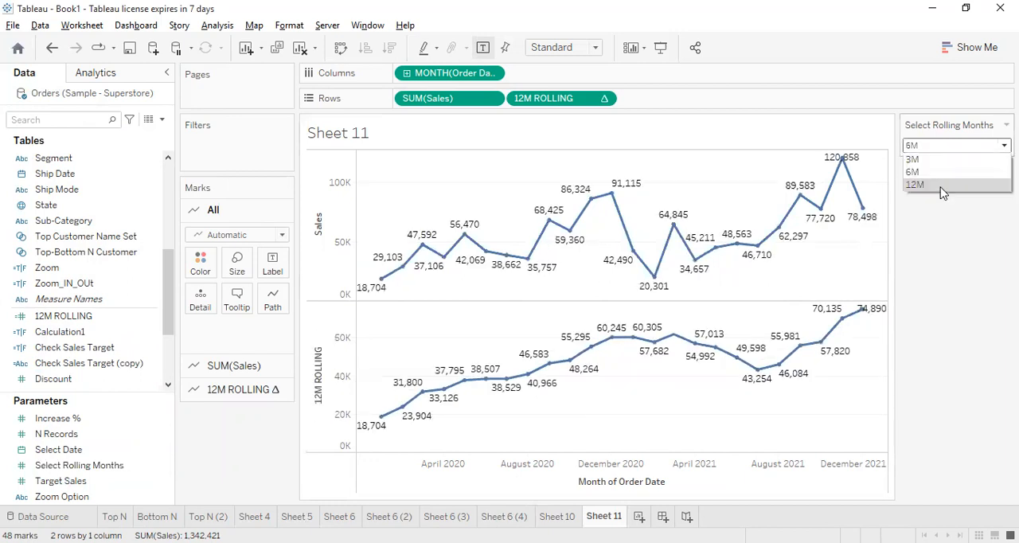
{"action": "left_click", "coordinate": [944, 187]}
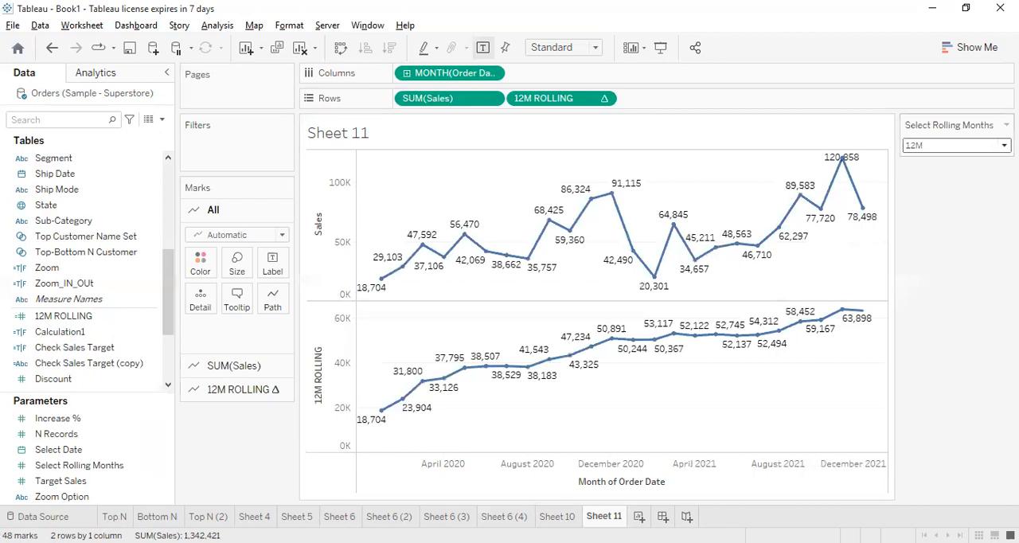
{"action": "left_click", "coordinate": [934, 146]}
{"action": "left_click", "coordinate": [928, 173]}
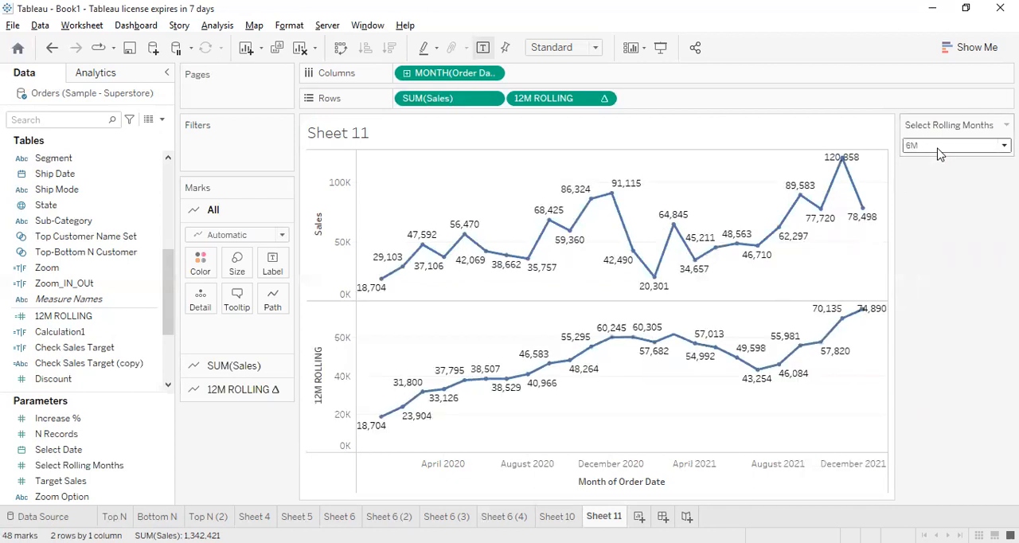
{"action": "left_click", "coordinate": [931, 147]}
{"action": "left_click", "coordinate": [924, 185]}
{"action": "left_click", "coordinate": [937, 147]}
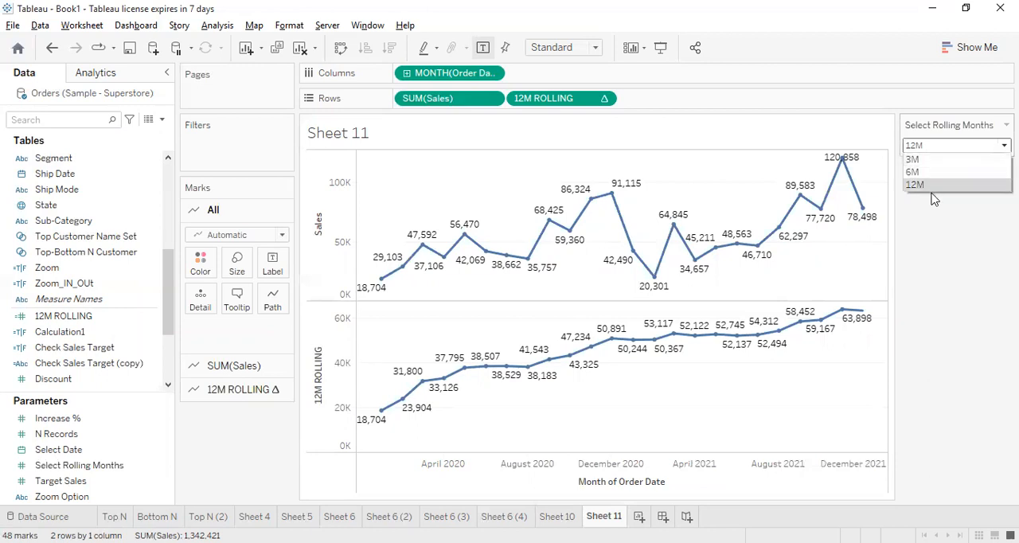
{"action": "left_click", "coordinate": [936, 162]}
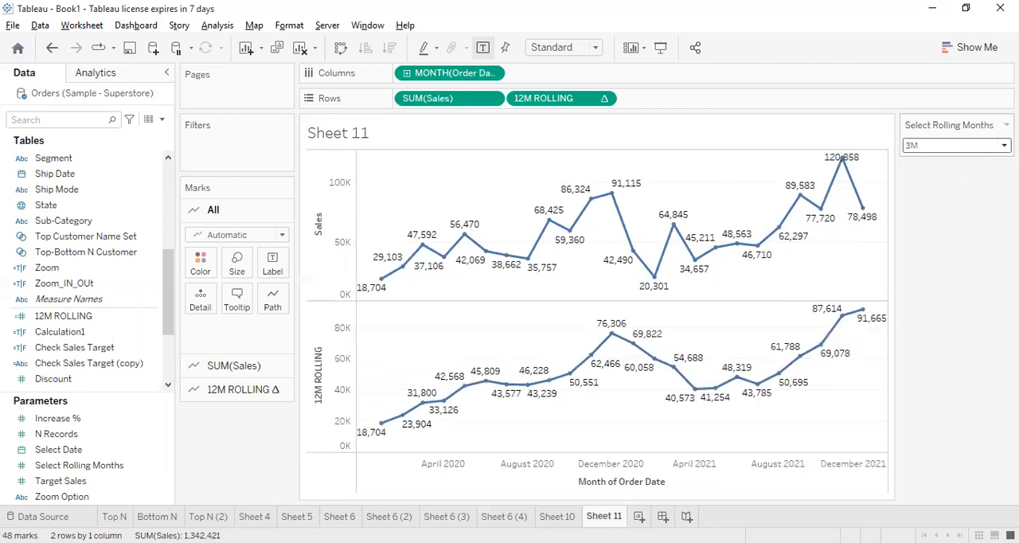
Try the Compact List and Type In styles for the parameter control, and settle on Single Value List
{"action": "left_click", "coordinate": [1006, 125]}
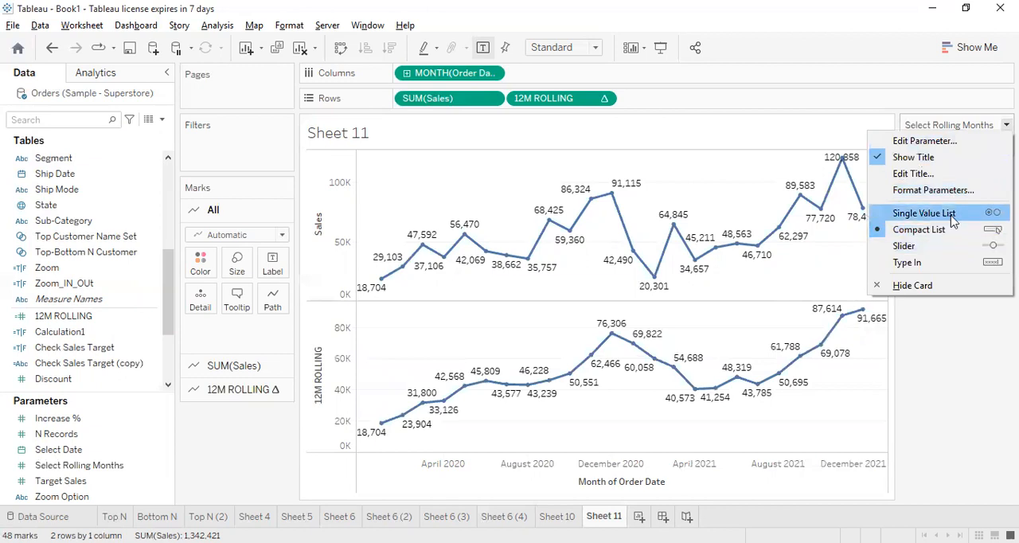
{"action": "left_click", "coordinate": [951, 214]}
{"action": "left_click", "coordinate": [1006, 125]}
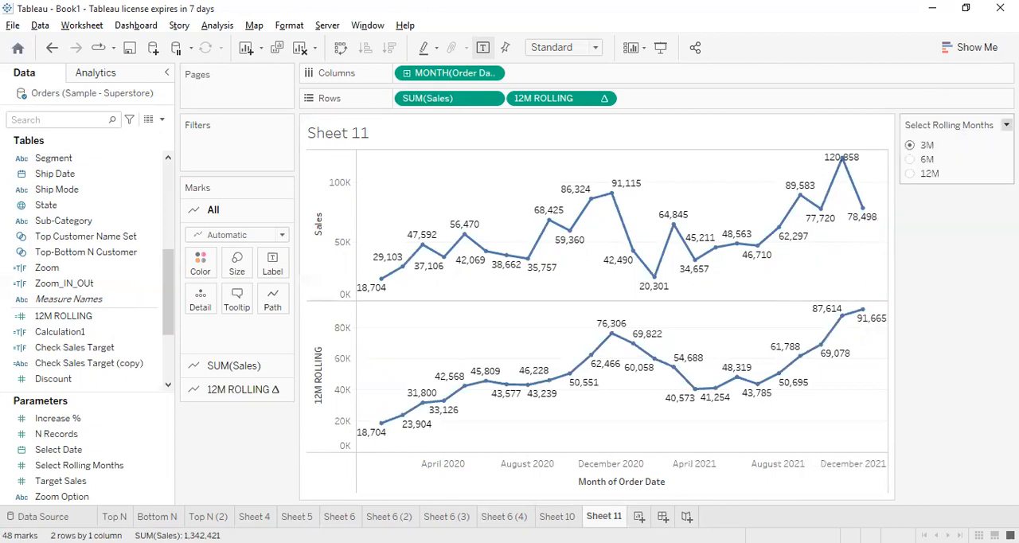
{"action": "left_click", "coordinate": [971, 232]}
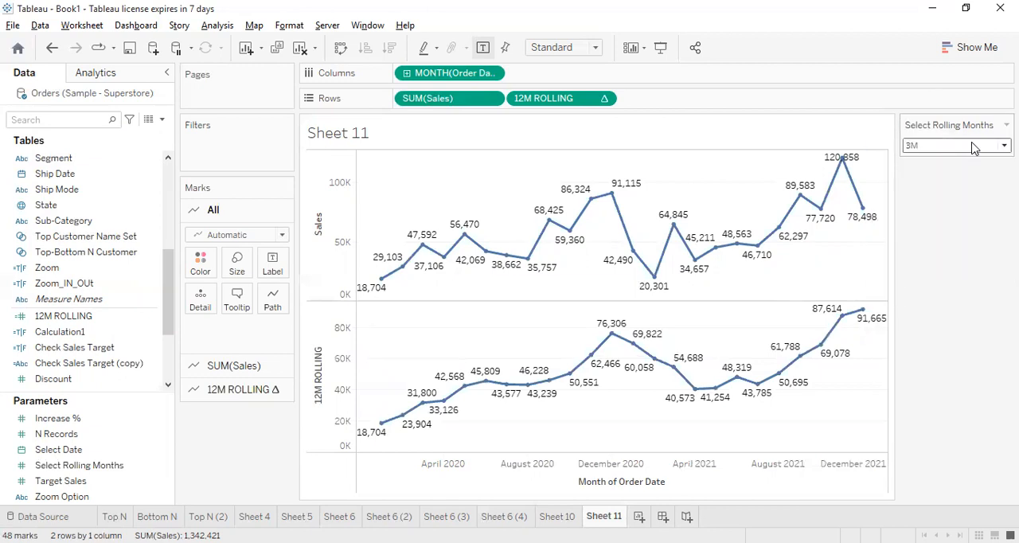
{"action": "left_click", "coordinate": [976, 146]}
{"action": "left_click", "coordinate": [1006, 125]}
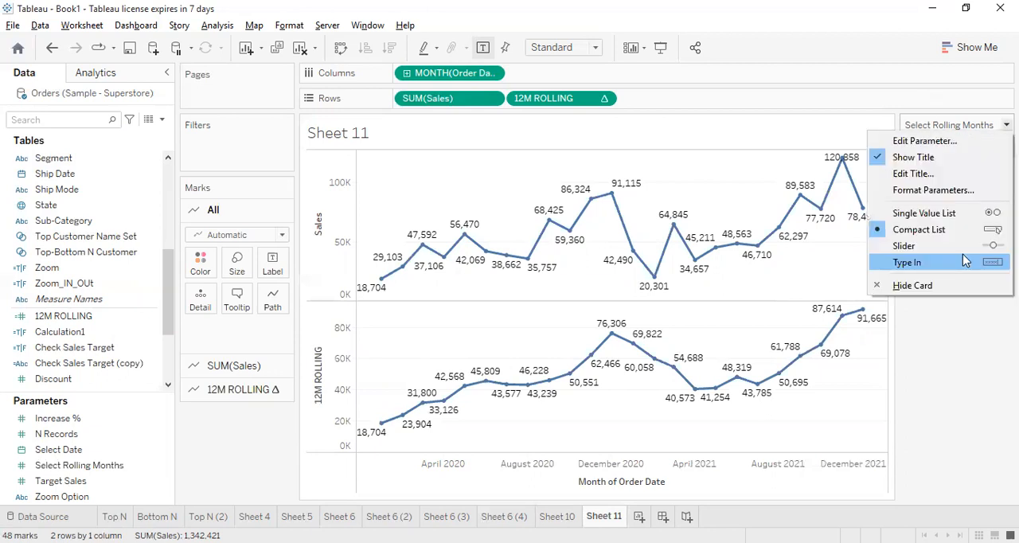
{"action": "left_click", "coordinate": [962, 261]}
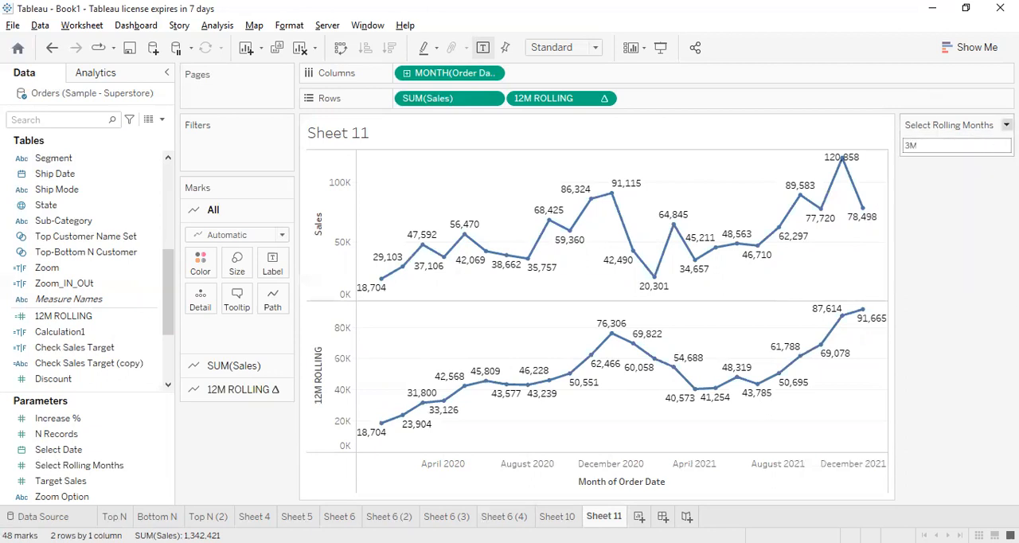
{"action": "left_click", "coordinate": [1006, 125]}
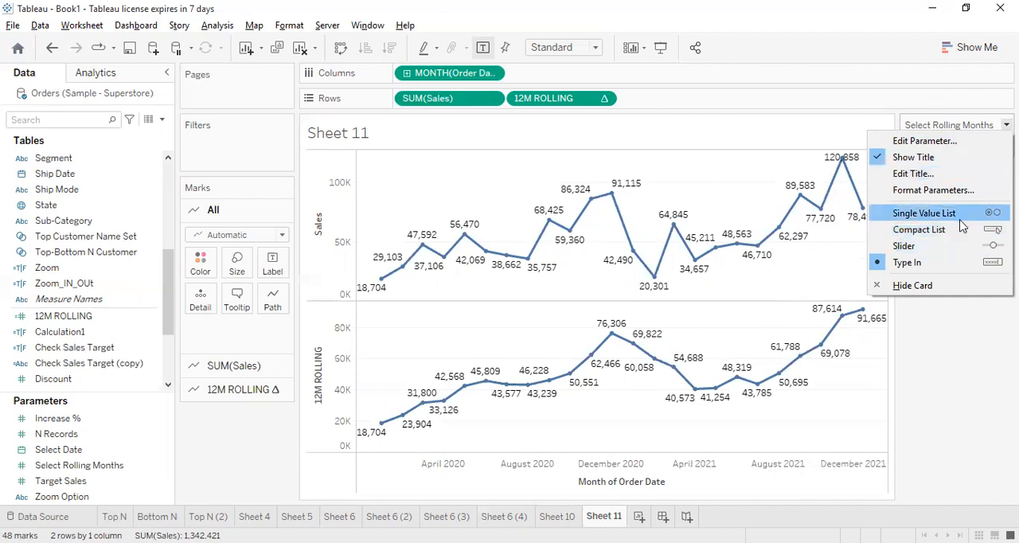
{"action": "left_click", "coordinate": [953, 212]}
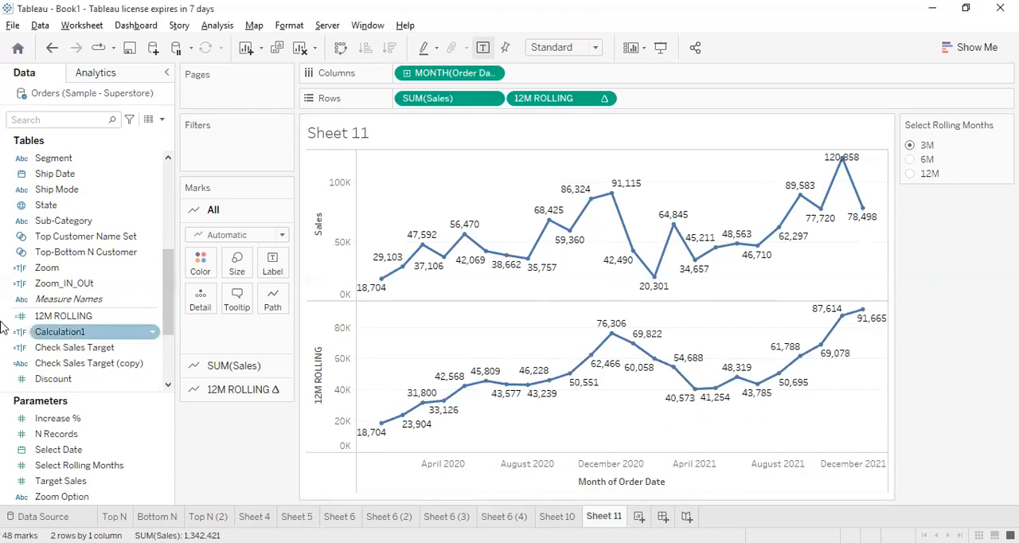
{"action": "scroll", "coordinate": [164, 293], "scroll_direction": "down", "scroll_amount": 3}
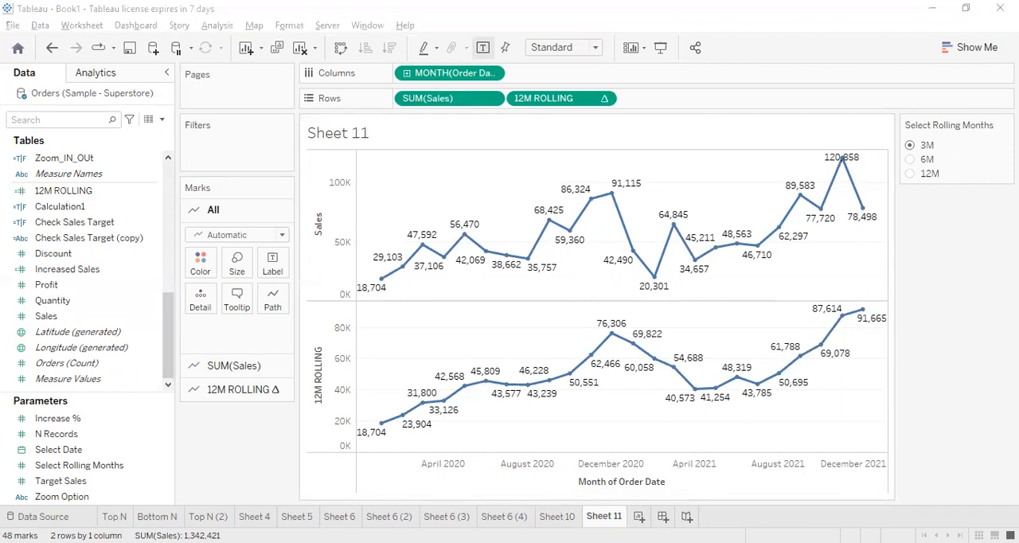
{"action": "left_click", "coordinate": [983, 263]}
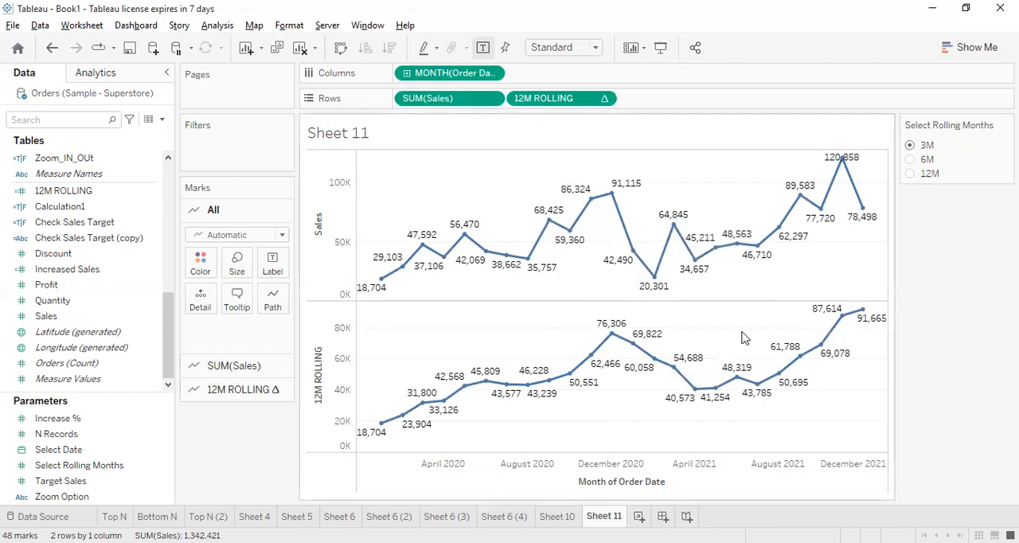
Duplicate Sheet 11 and remove 12M ROLLING from the copy's rows
{"action": "right_click", "coordinate": [599, 516]}
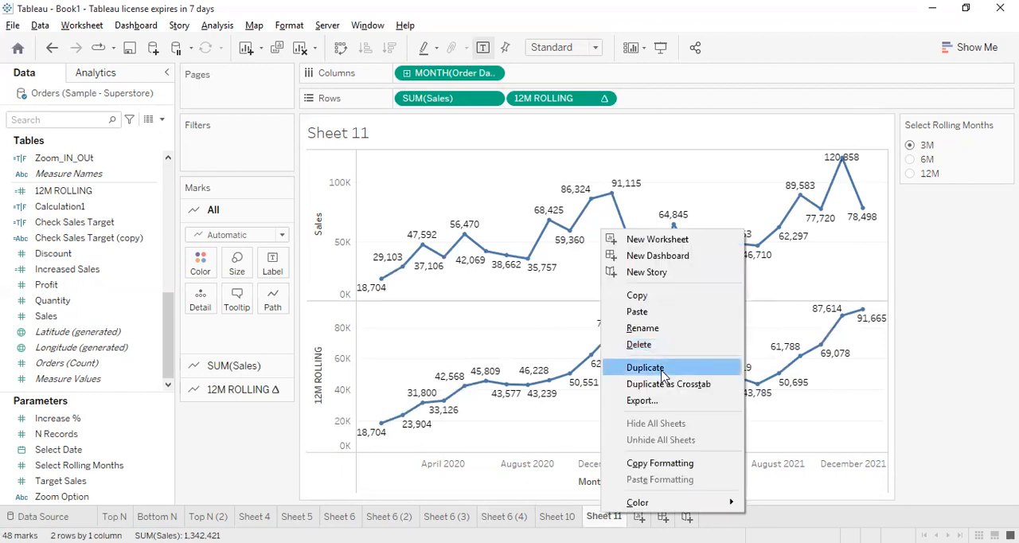
{"action": "left_click", "coordinate": [645, 368]}
{"action": "left_click_drag", "start_coordinate": [577, 100], "coordinate": [937, 296]}
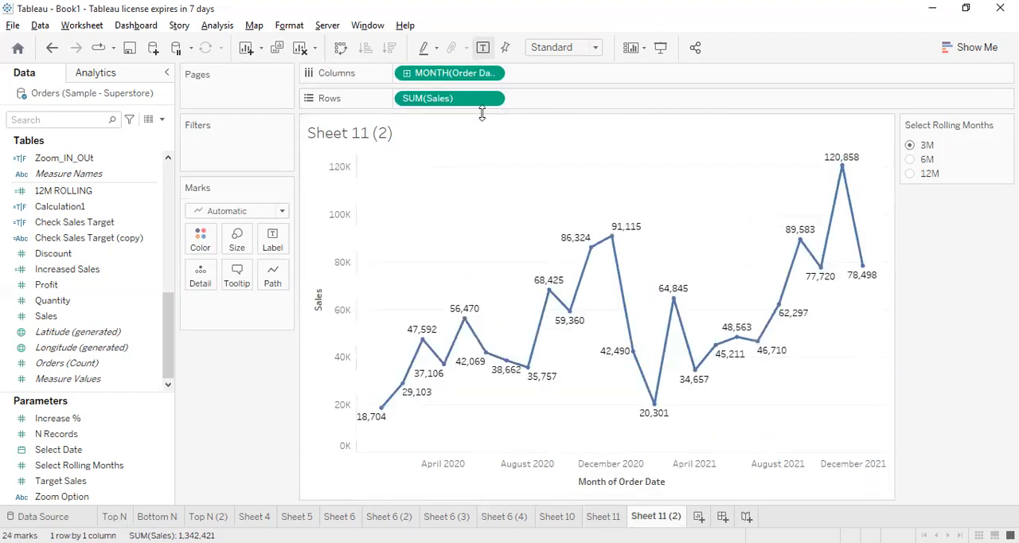
{"action": "right_click", "coordinate": [460, 73]}
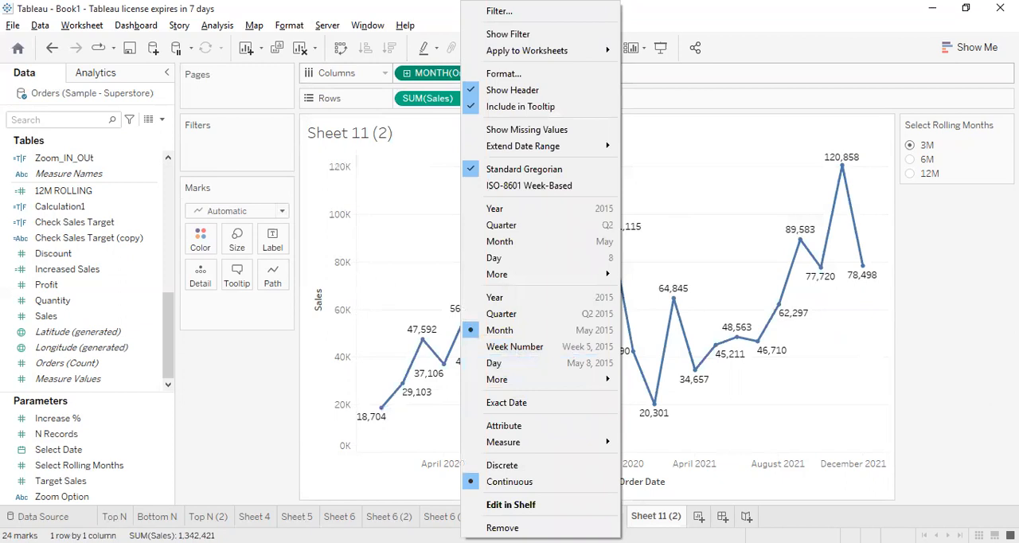
{"action": "left_click", "coordinate": [450, 78]}
{"action": "right_click", "coordinate": [450, 78]}
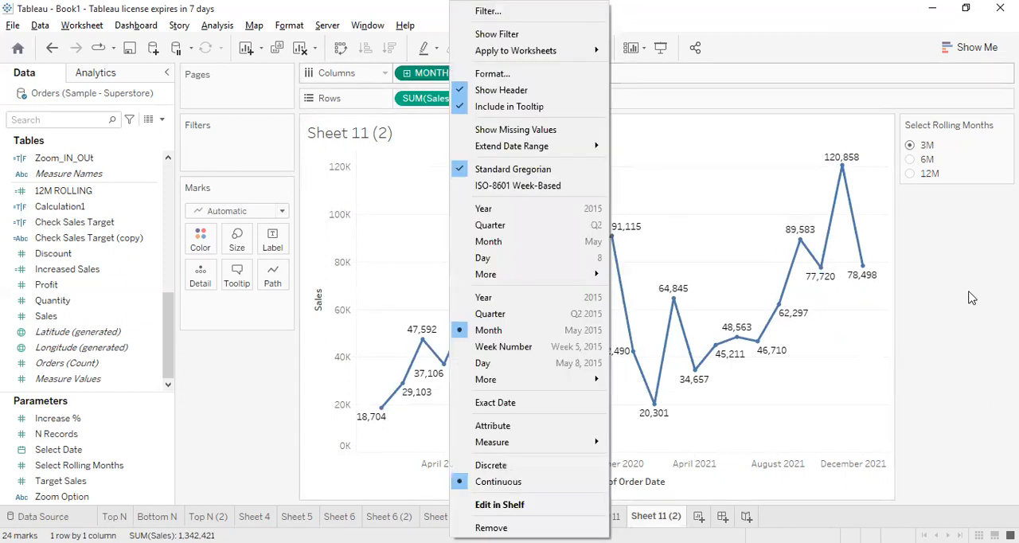
{"action": "left_click", "coordinate": [970, 297]}
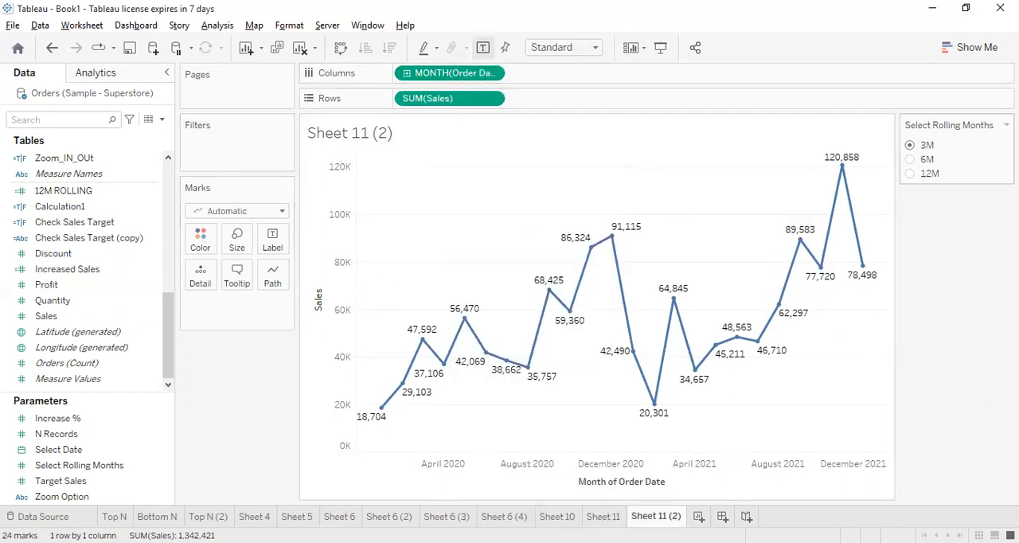
Hide the Select Rolling Months control on the duplicated sheet
{"action": "left_click", "coordinate": [1006, 125]}
{"action": "left_click", "coordinate": [914, 285]}
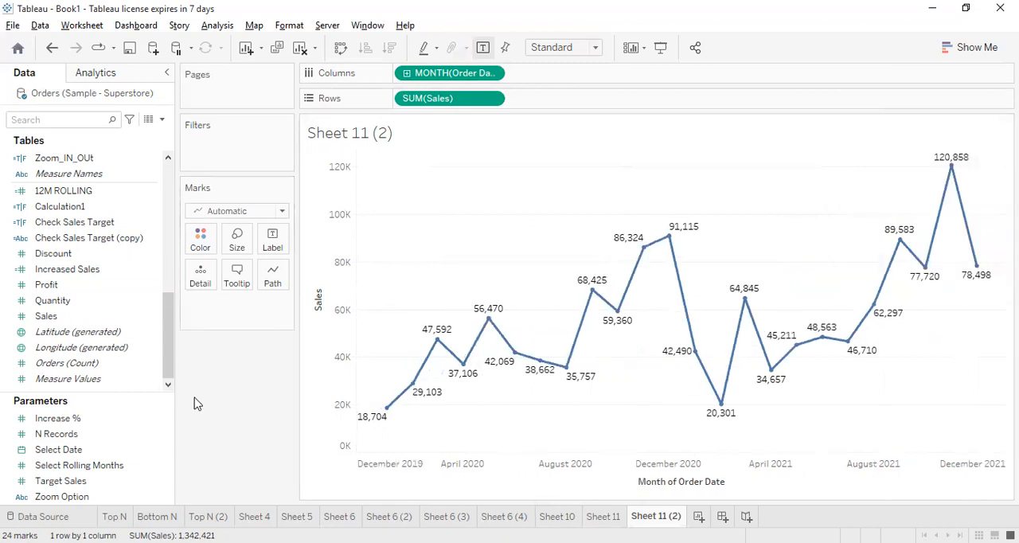
Try adding a Forecast model to the continuous monthly sales chart, and undo it
{"action": "left_click", "coordinate": [82, 80]}
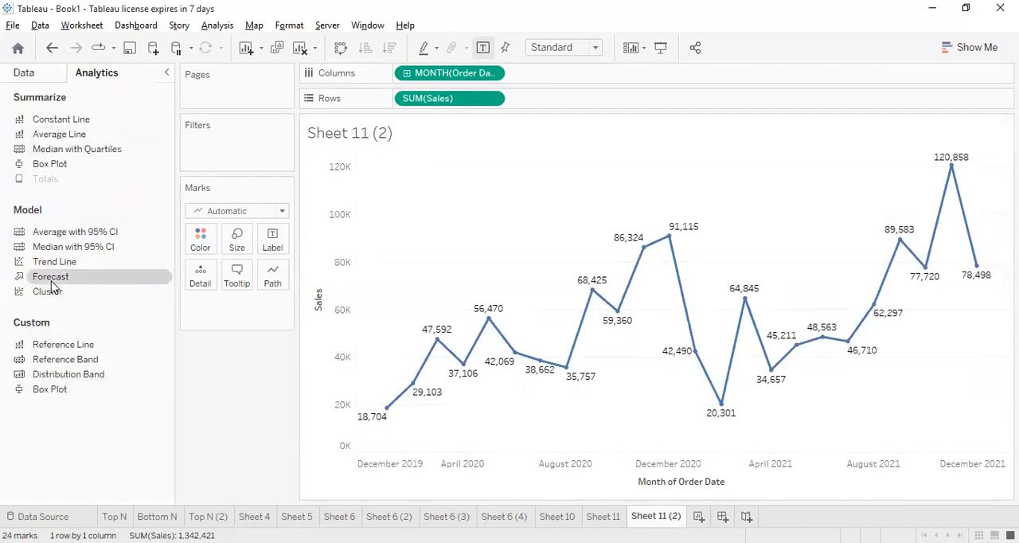
{"action": "left_click_drag", "start_coordinate": [51, 284], "coordinate": [440, 191]}
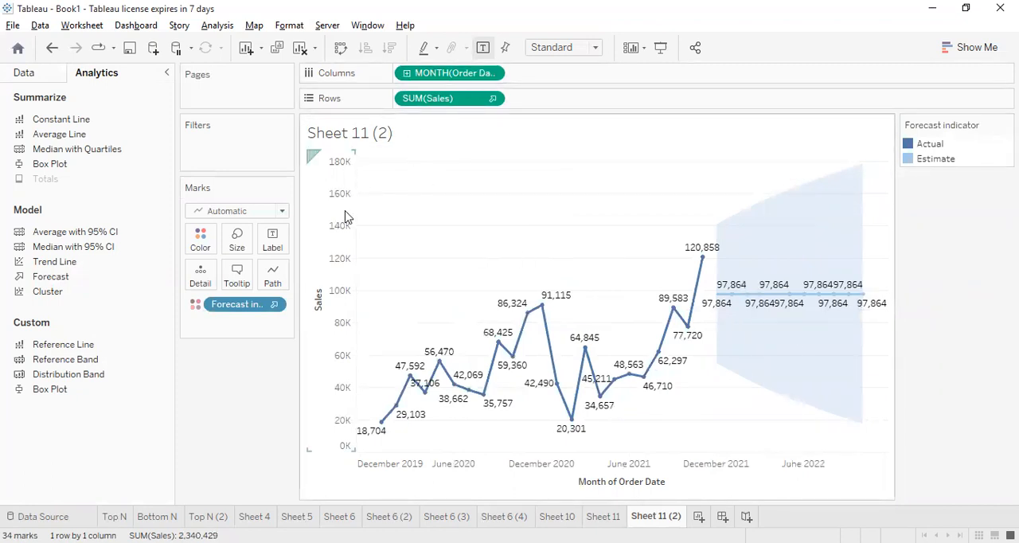
{"action": "key", "text": "ctrl+z"}
Make MONTH(Order Date) in the columns discrete and add a Forecast model to the sales chart
{"action": "right_click", "coordinate": [420, 76]}
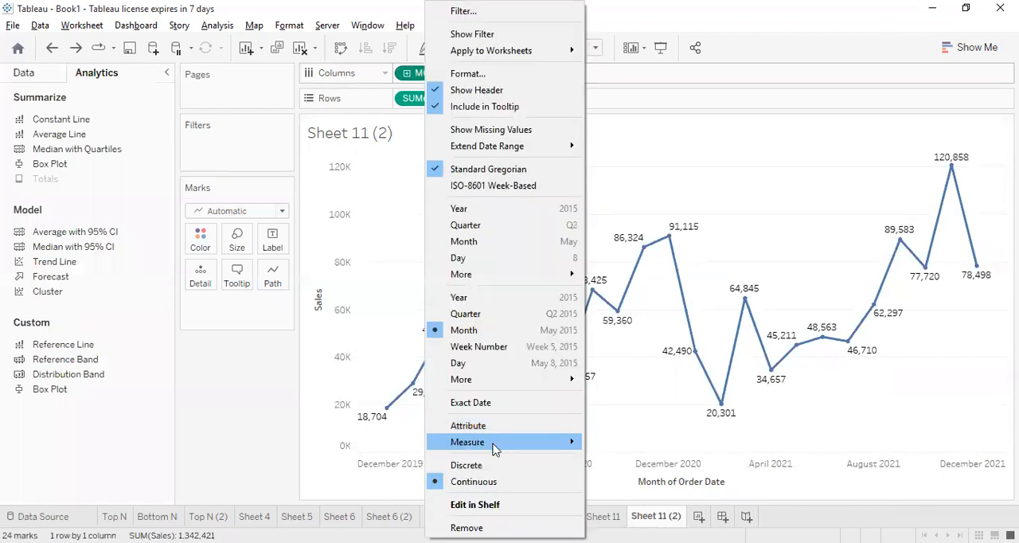
{"action": "left_click", "coordinate": [468, 464]}
{"action": "left_click_drag", "start_coordinate": [57, 282], "coordinate": [450, 177]}
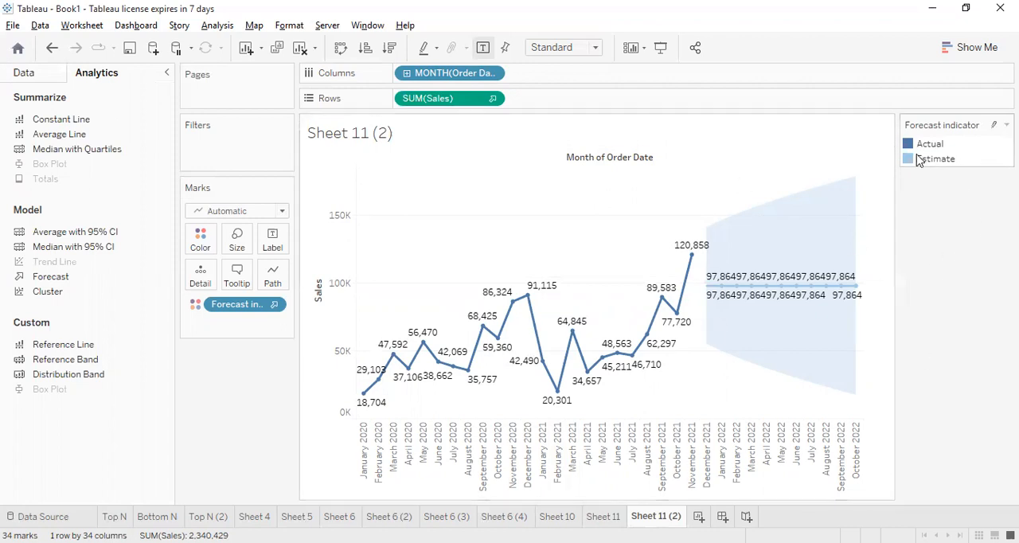
{"action": "right_click", "coordinate": [333, 366]}
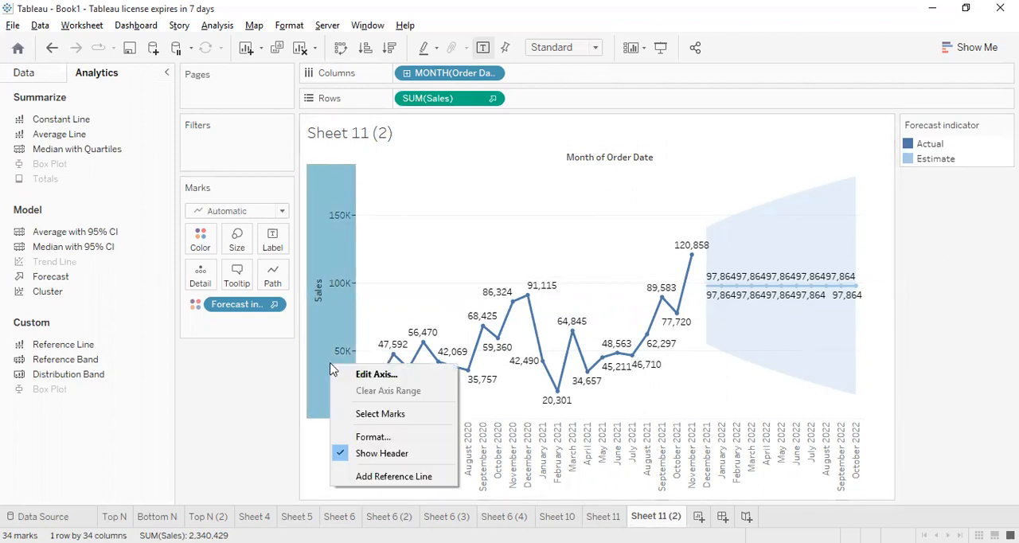
{"action": "left_click", "coordinate": [216, 303]}
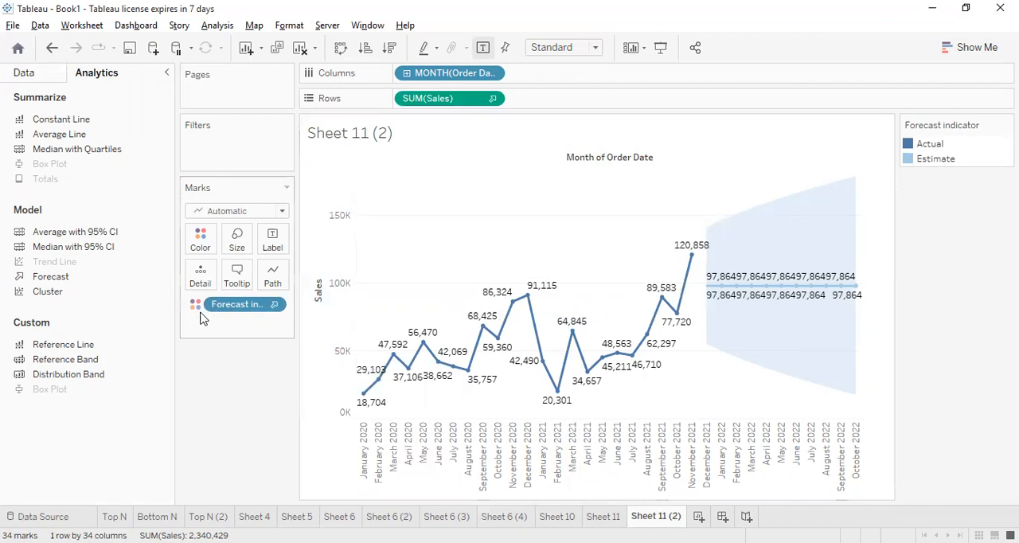
{"action": "left_click", "coordinate": [275, 305]}
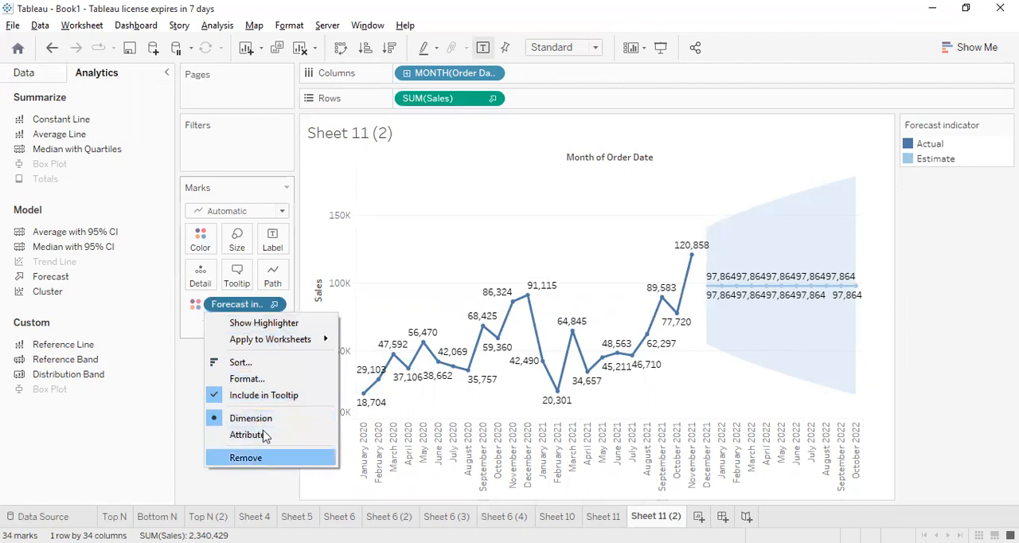
{"action": "right_click", "coordinate": [246, 305]}
{"action": "mouse_move", "coordinate": [324, 335]}
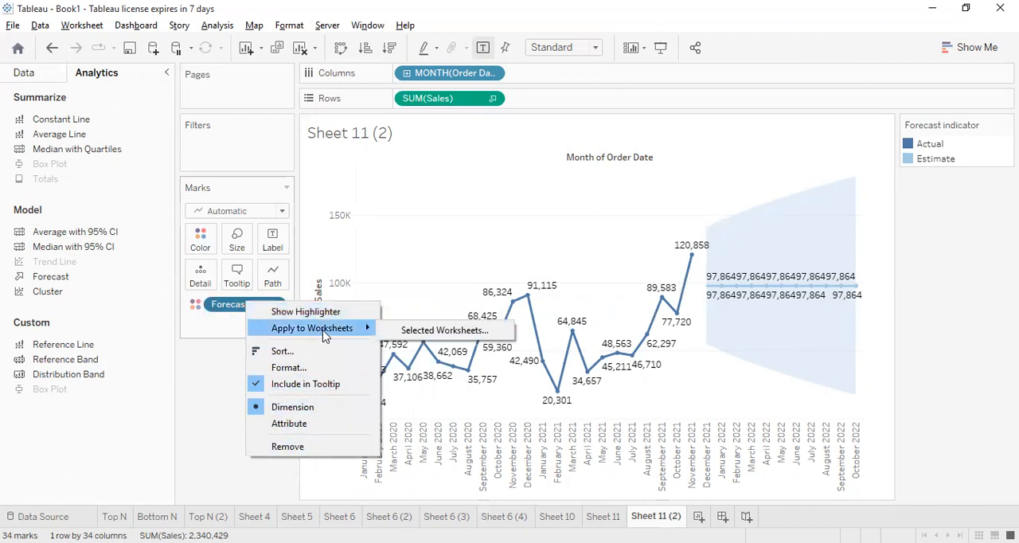
{"action": "left_click", "coordinate": [825, 388]}
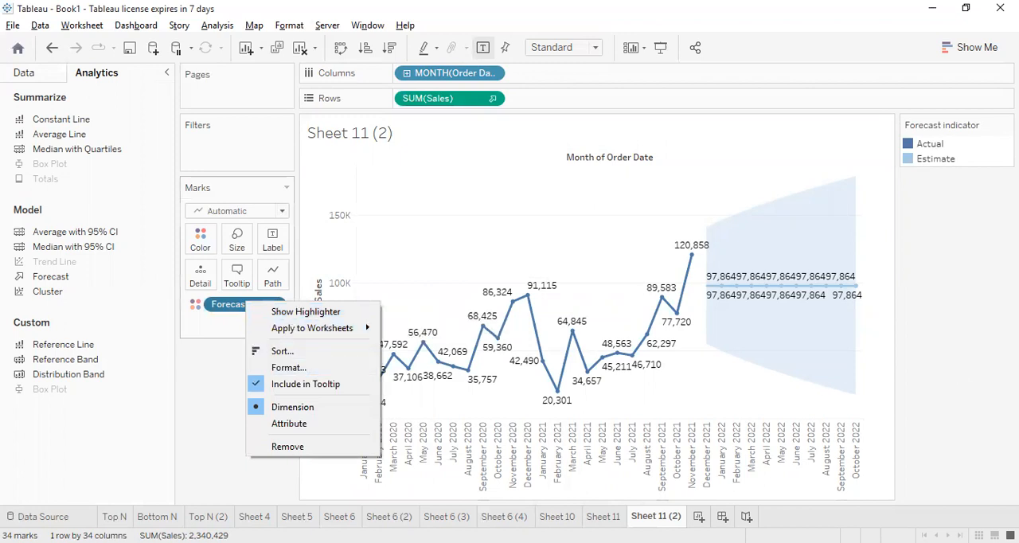
{"action": "left_click", "coordinate": [813, 287]}
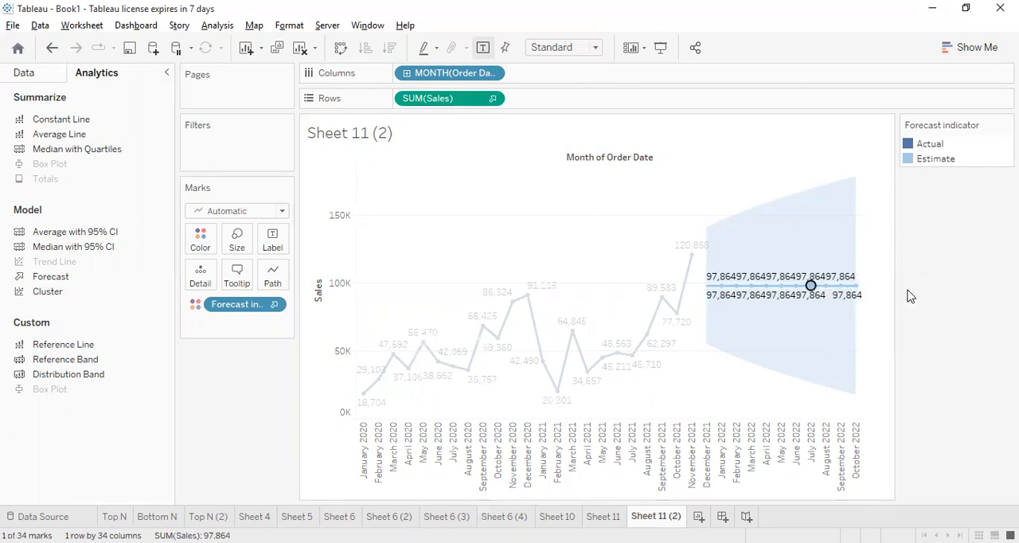
{"action": "left_click", "coordinate": [705, 160]}
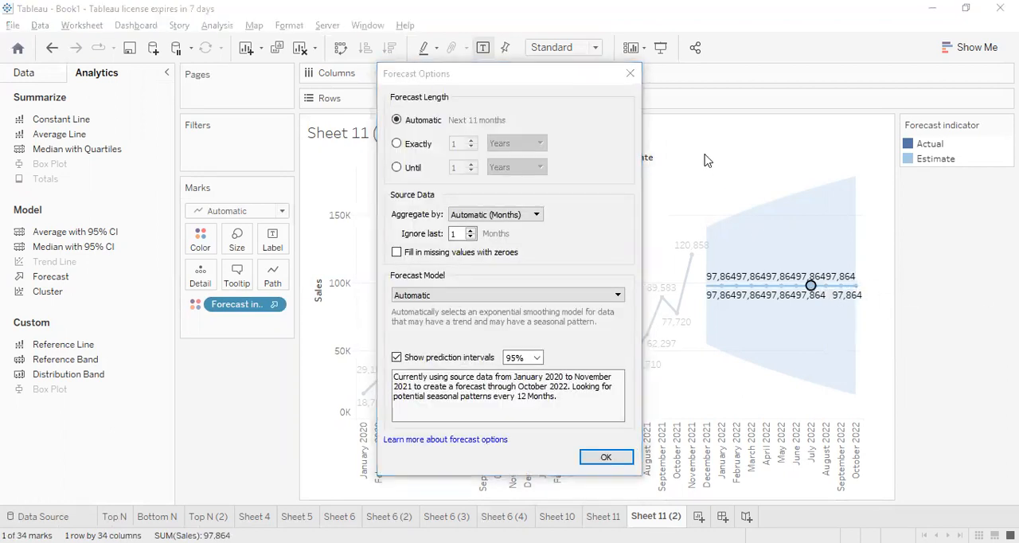
{"action": "left_click", "coordinate": [629, 76]}
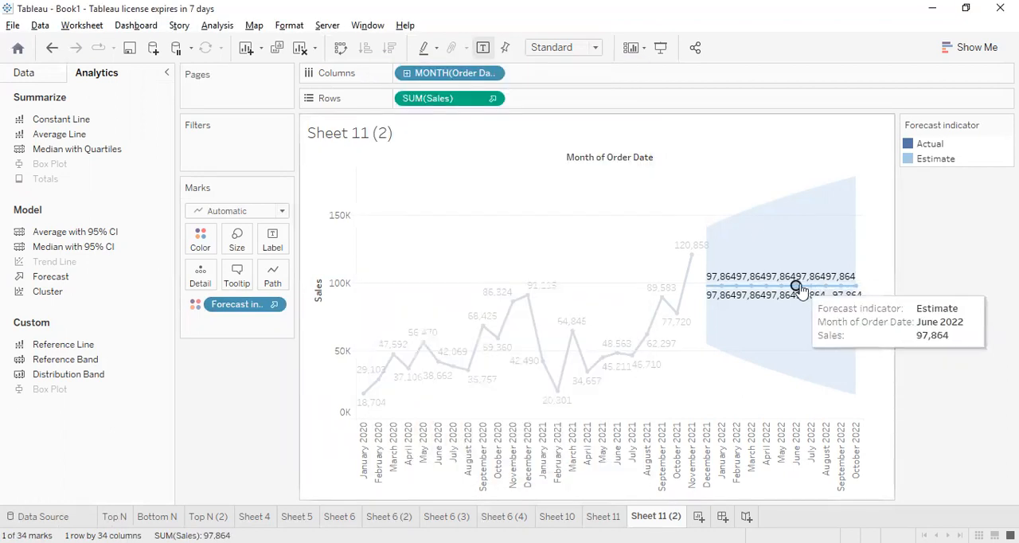
Open the forecast options from the June 2022 estimate mark and move the dialog clear of the forecast
{"action": "right_click", "coordinate": [798, 289]}
{"action": "key", "text": "Escape"}
{"action": "left_click", "coordinate": [800, 291]}
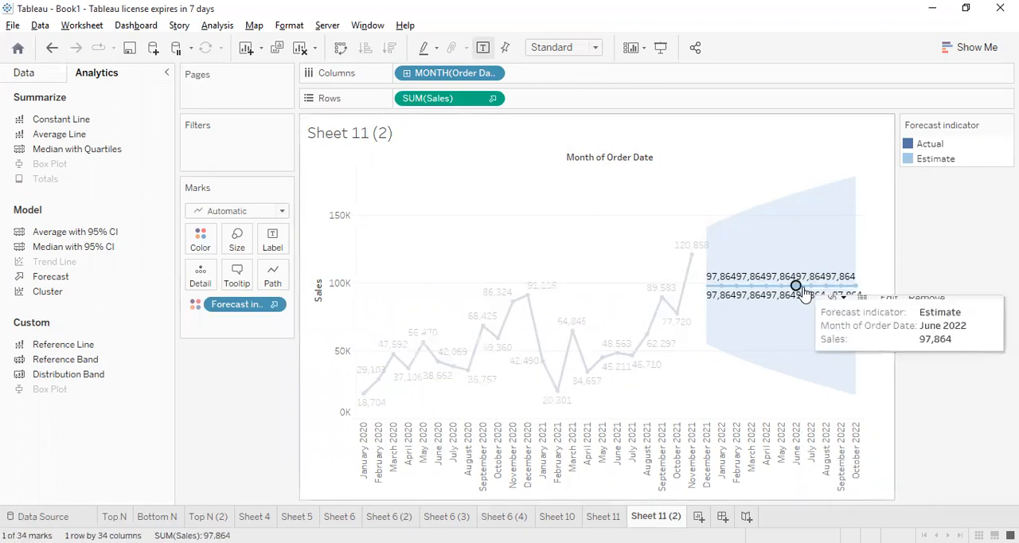
{"action": "left_click", "coordinate": [889, 293]}
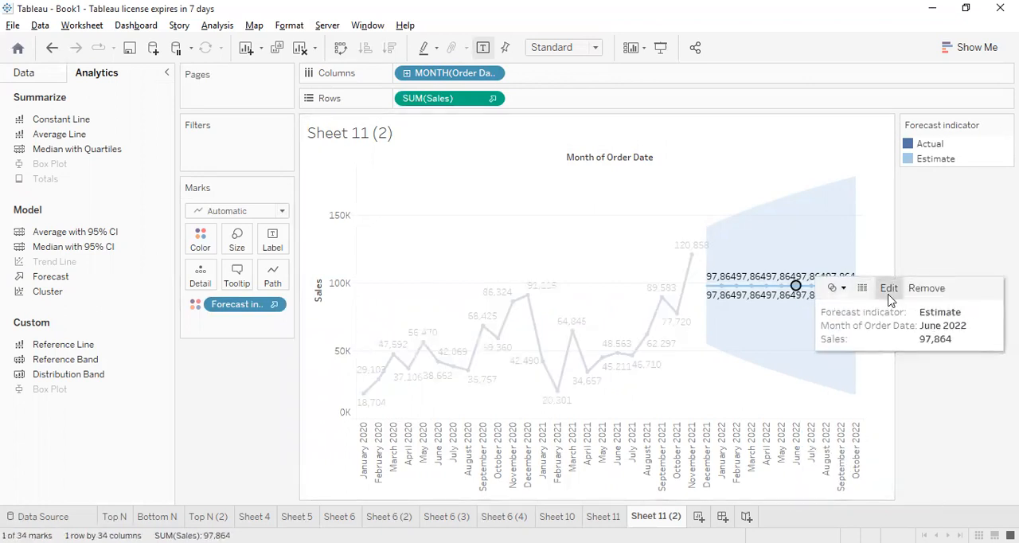
{"action": "left_click_drag", "start_coordinate": [504, 76], "coordinate": [399, 79]}
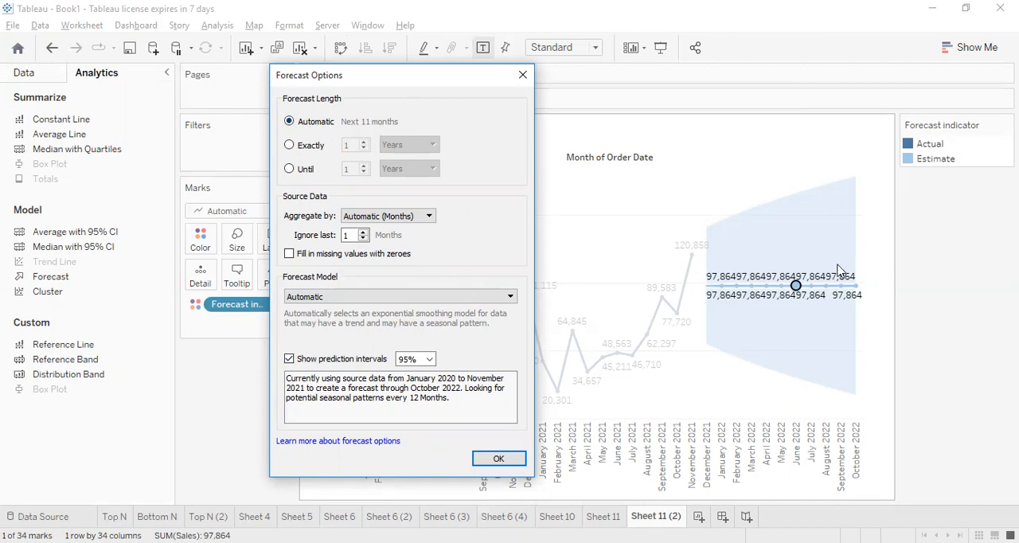
Try a forecast length of exactly 2 years, look at the available time units, and return the length to Automatic
{"action": "left_click", "coordinate": [301, 148]}
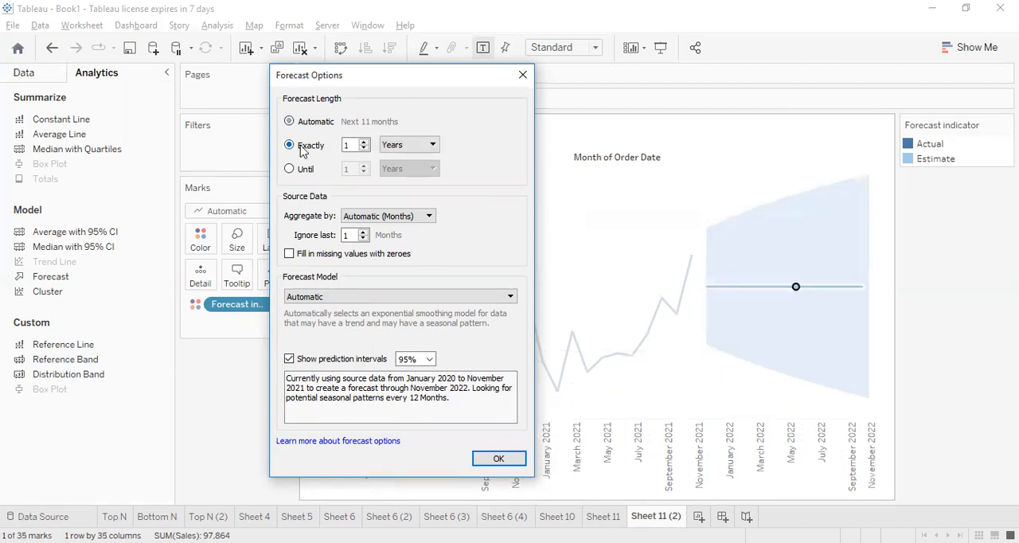
{"action": "left_click", "coordinate": [363, 144]}
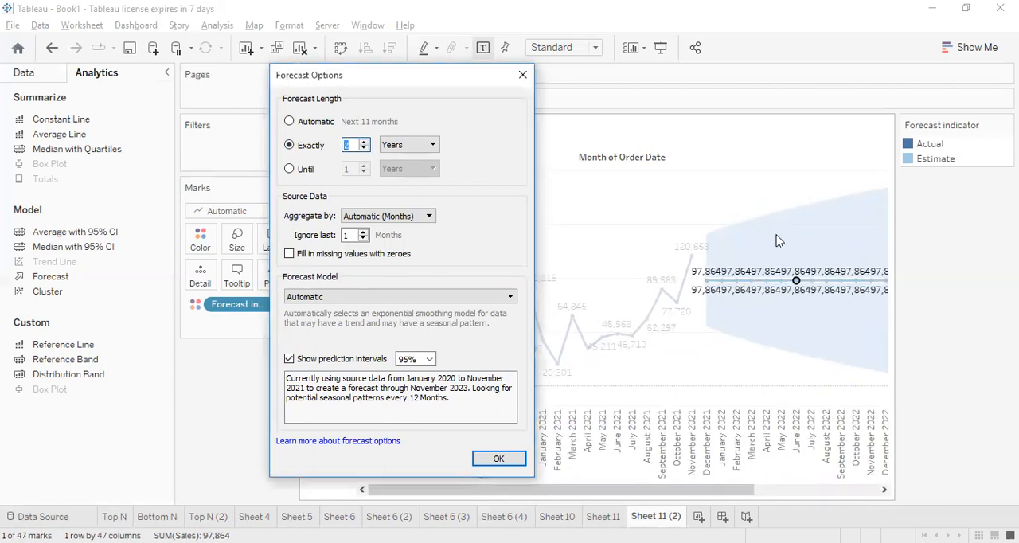
{"action": "left_click", "coordinate": [424, 149]}
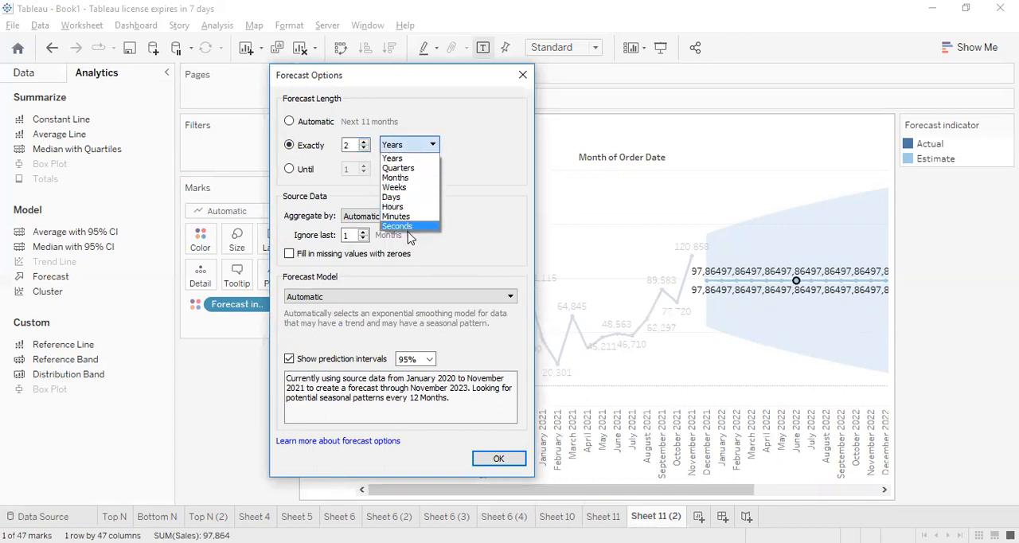
{"action": "left_click", "coordinate": [310, 134]}
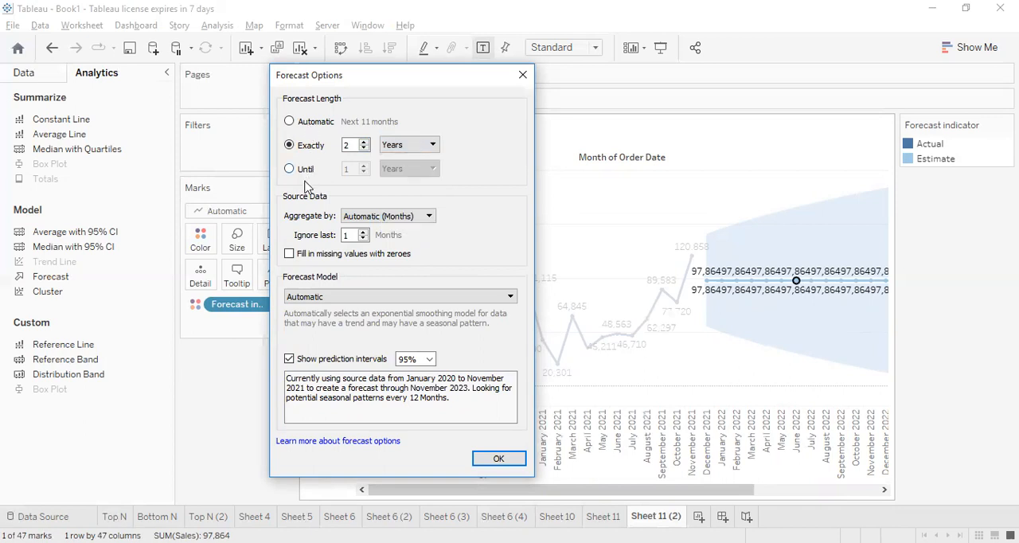
{"action": "left_click", "coordinate": [315, 124]}
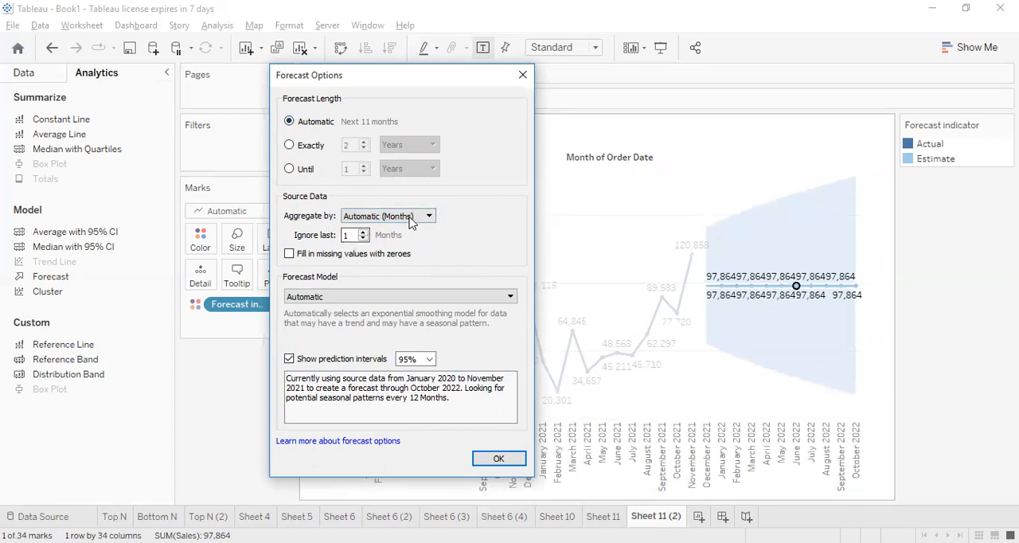
Look at the source data aggregation choices and try the option to fill in missing values with zeroes, leaving it off
{"action": "left_click", "coordinate": [410, 220]}
{"action": "left_click", "coordinate": [558, 32]}
{"action": "left_click_drag", "start_coordinate": [428, 91], "coordinate": [344, 166]}
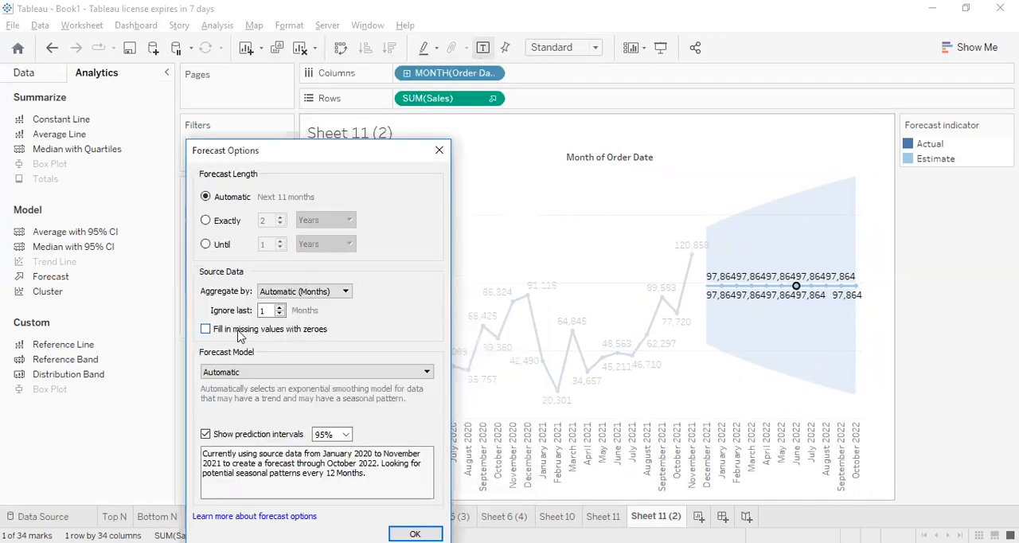
{"action": "left_click", "coordinate": [305, 336]}
{"action": "left_click", "coordinate": [302, 335]}
Try the Automatic without seasonality forecast model and return it to Automatic
{"action": "left_click", "coordinate": [275, 373]}
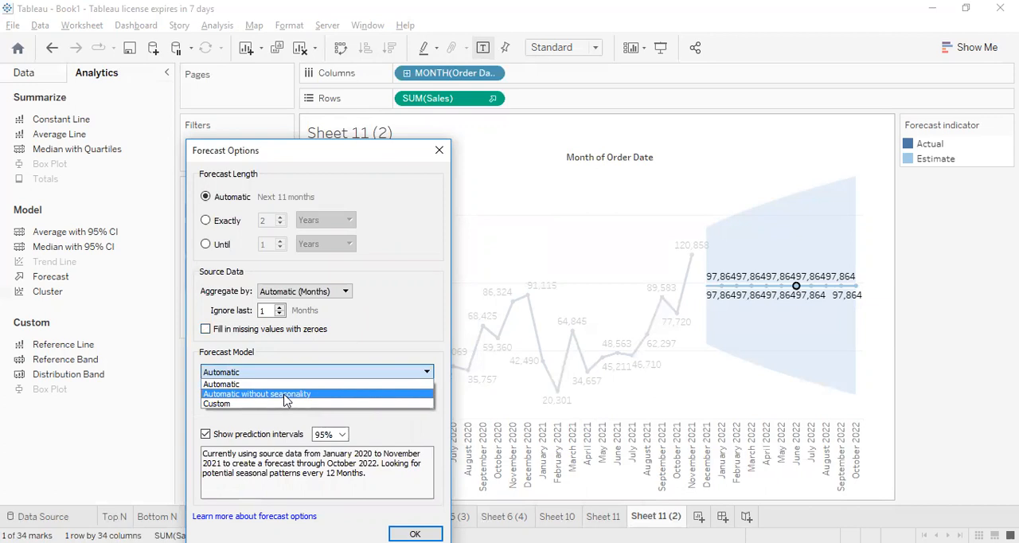
{"action": "left_click", "coordinate": [286, 394]}
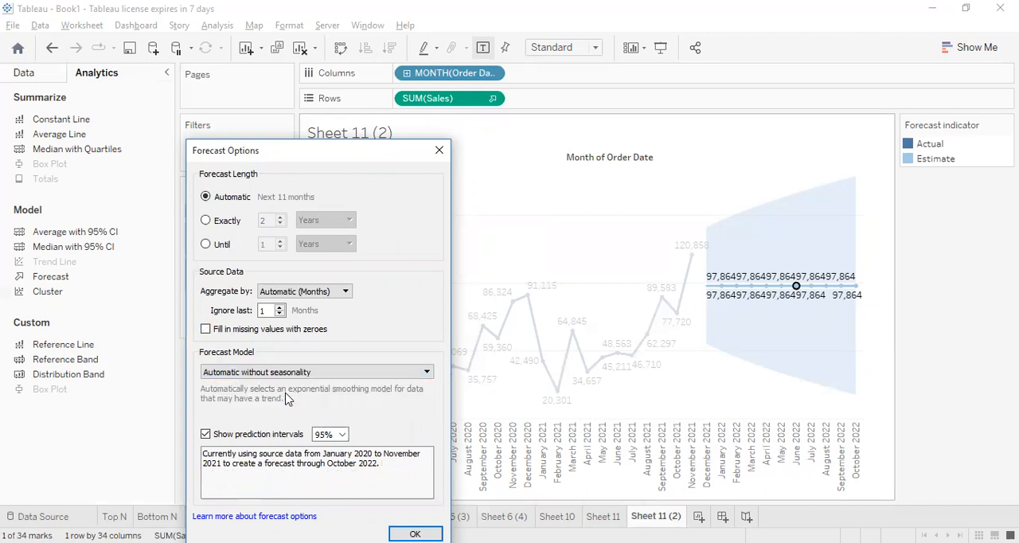
{"action": "left_click", "coordinate": [347, 372]}
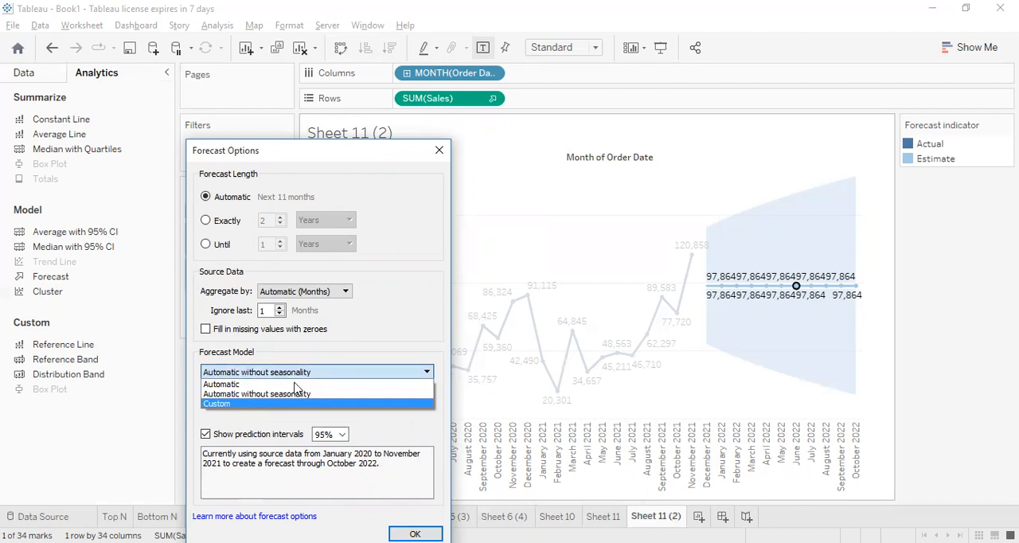
{"action": "left_click", "coordinate": [239, 385]}
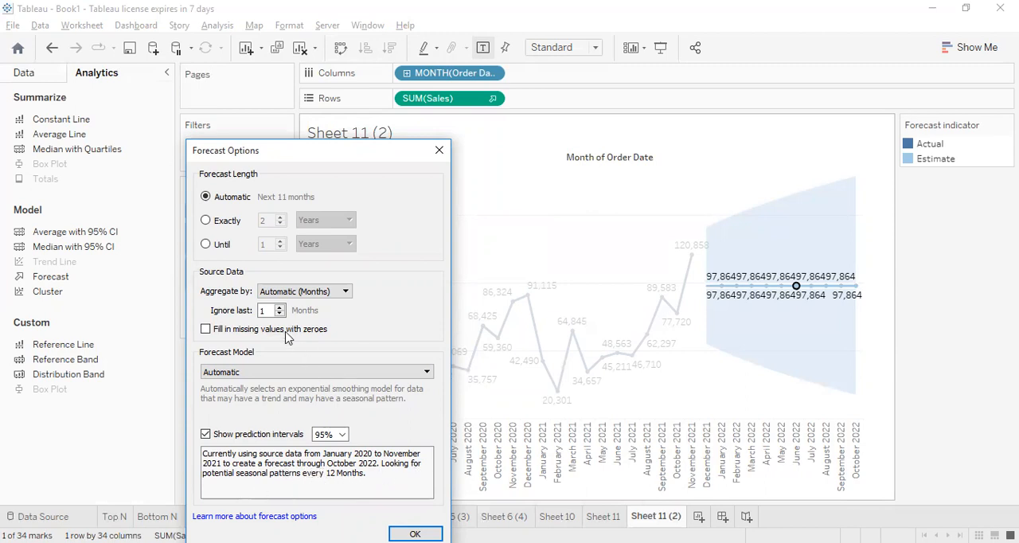
Switch the forecast model to Automatic without seasonality once more, and settle on Custom
{"action": "left_click", "coordinate": [277, 374]}
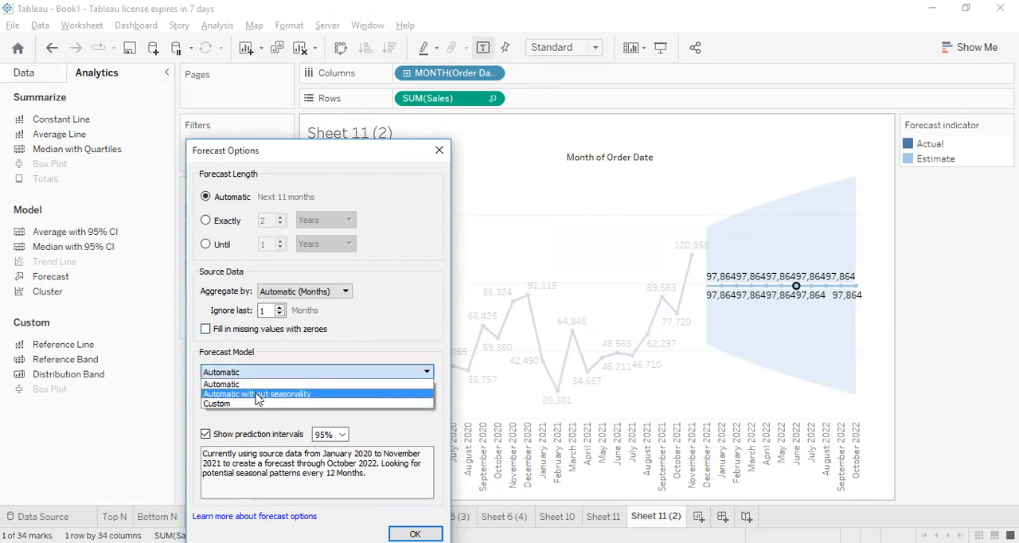
{"action": "left_click", "coordinate": [257, 394]}
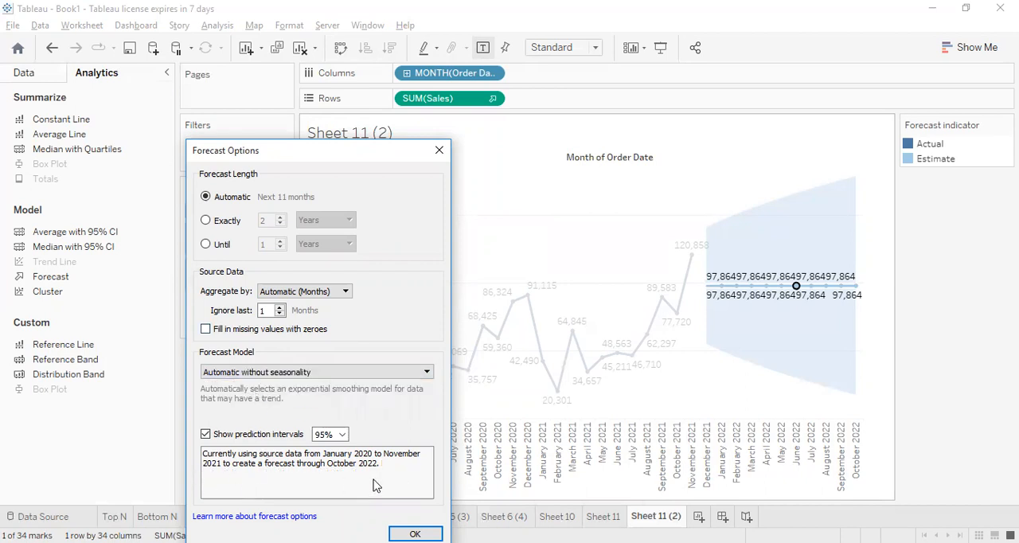
{"action": "left_click", "coordinate": [309, 374]}
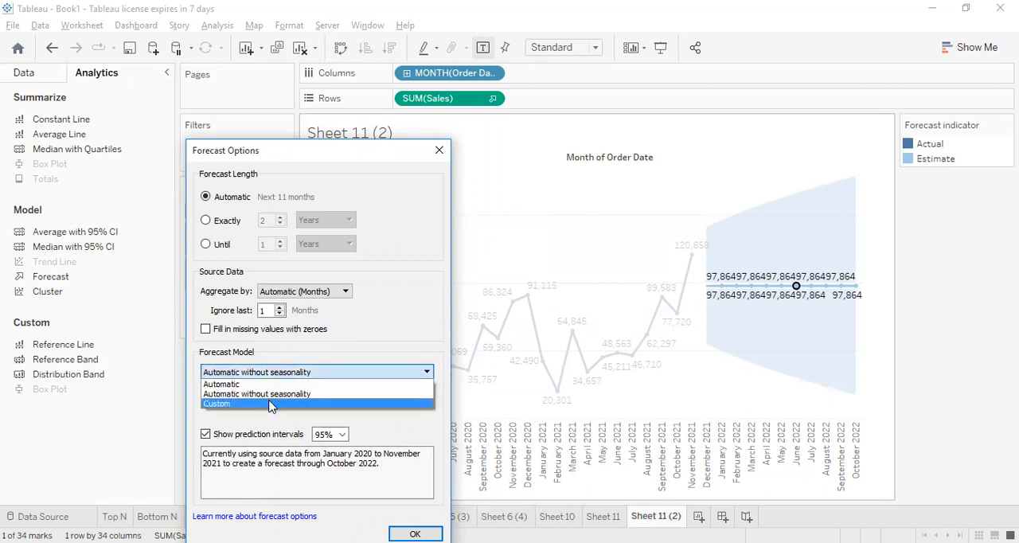
{"action": "left_click", "coordinate": [271, 404]}
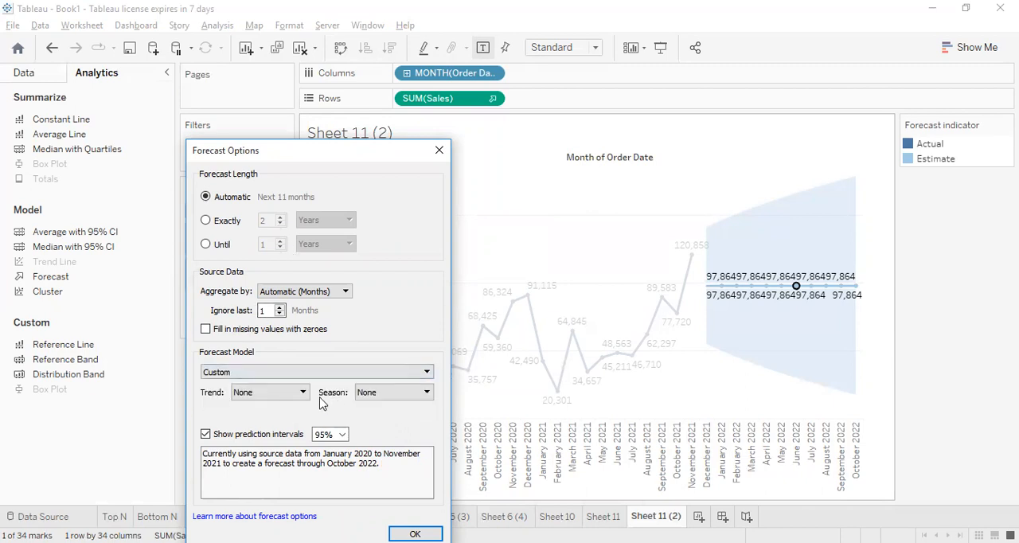
Set the custom forecast model's trend to Additive and its season to Multiplicative
{"action": "left_click", "coordinate": [271, 392]}
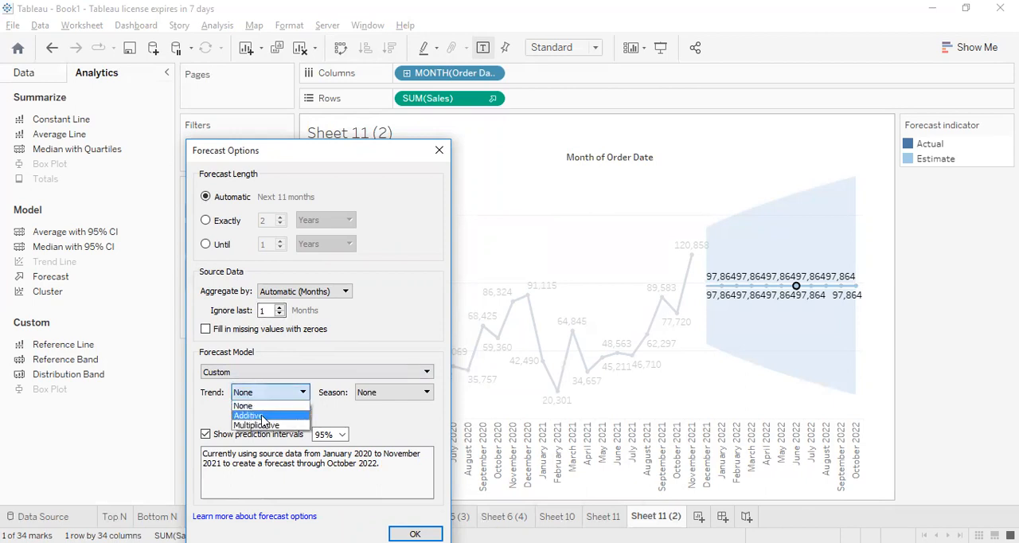
{"action": "left_click", "coordinate": [382, 394]}
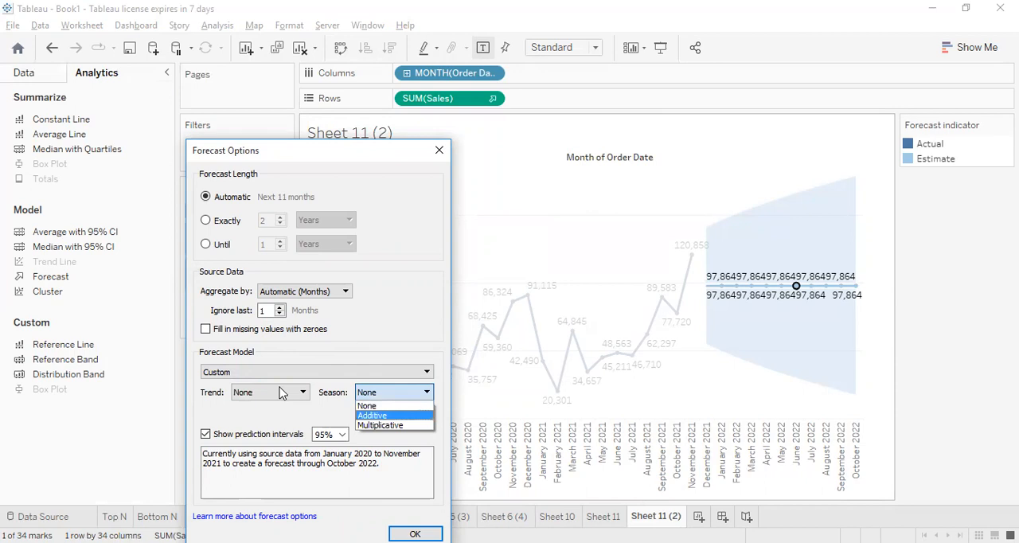
{"action": "left_click", "coordinate": [280, 393]}
{"action": "left_click", "coordinate": [383, 393]}
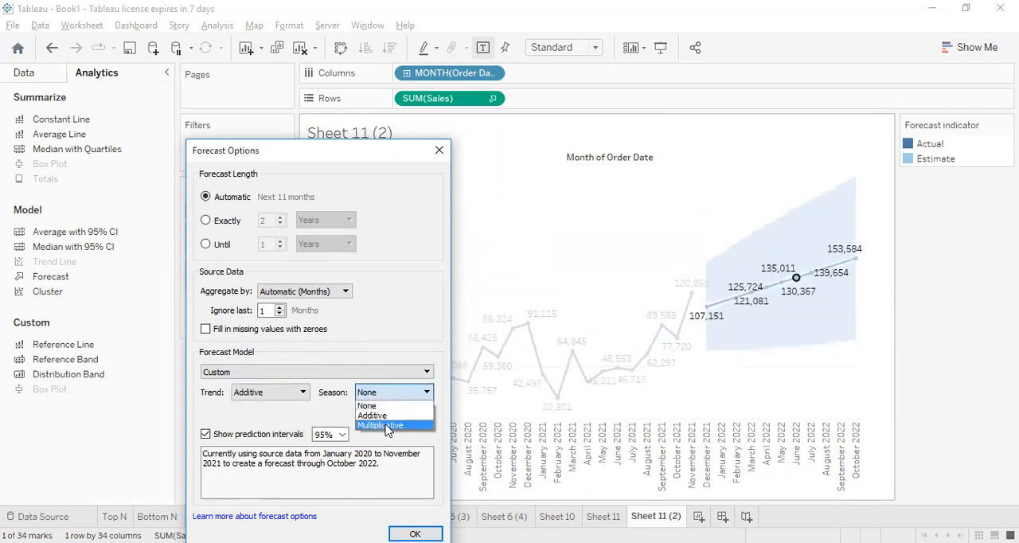
{"action": "left_click", "coordinate": [386, 427]}
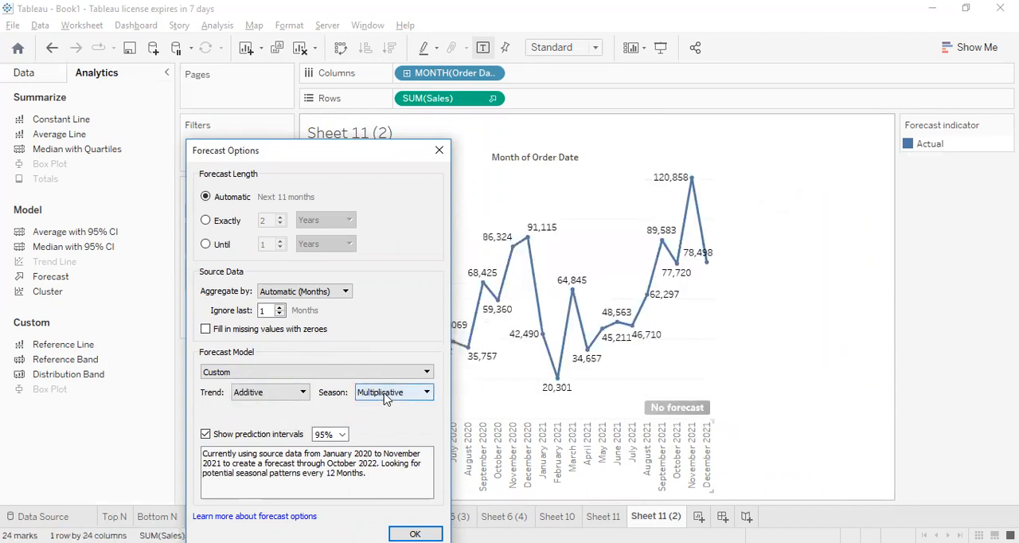
Try an Additive season in the custom forecast model, and a Multiplicative setting for both trend and season
{"action": "left_click", "coordinate": [385, 396]}
{"action": "left_click", "coordinate": [383, 415]}
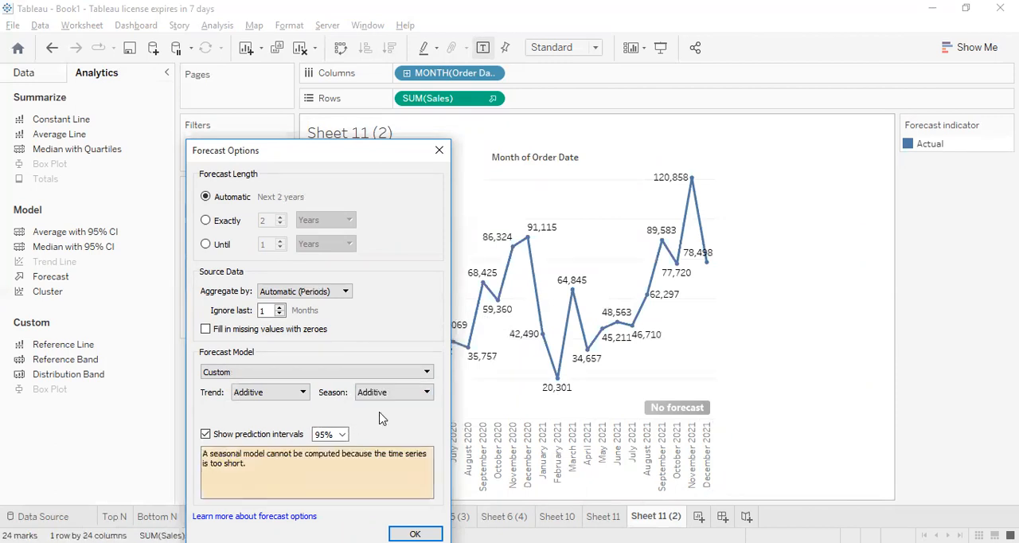
{"action": "left_click", "coordinate": [302, 392]}
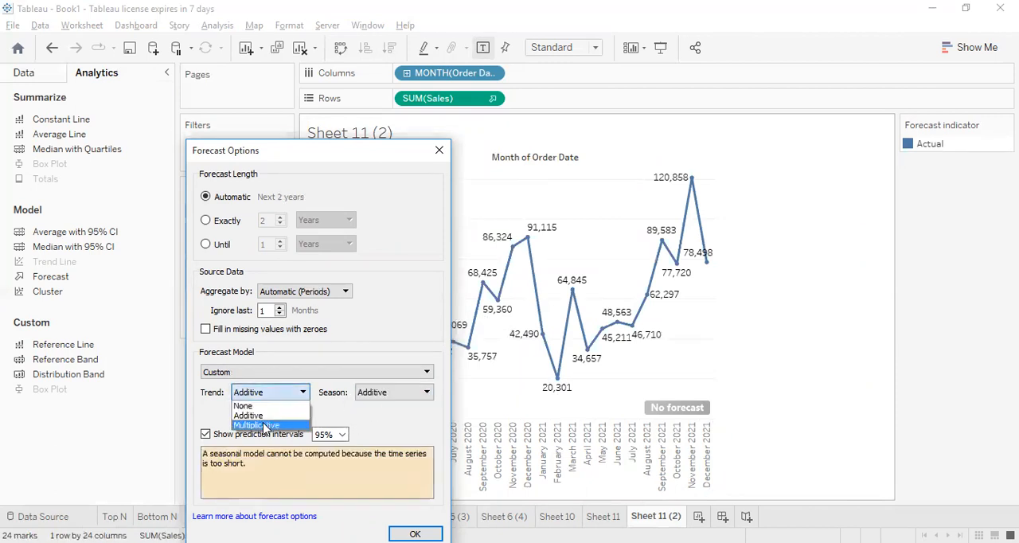
{"action": "left_click", "coordinate": [265, 426]}
{"action": "left_click", "coordinate": [376, 395]}
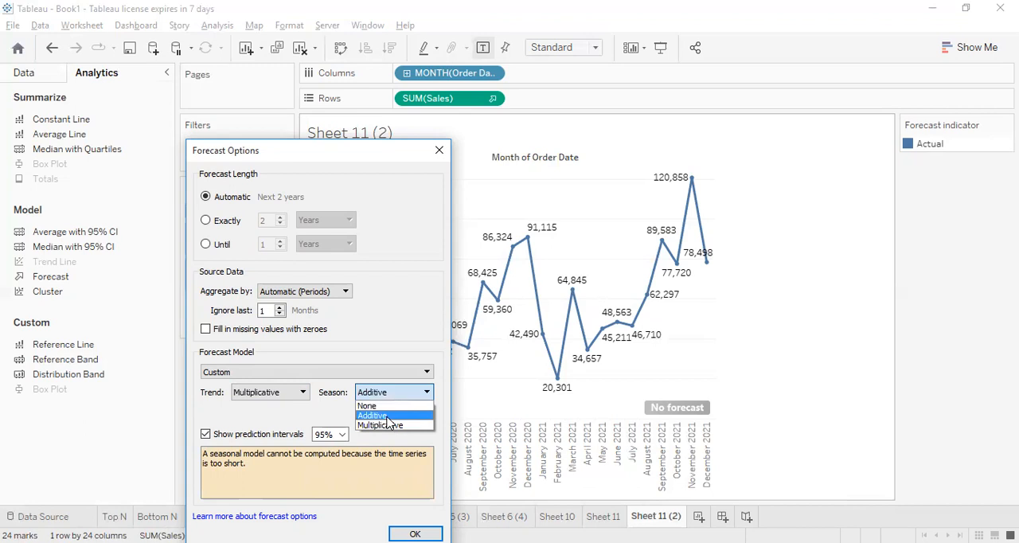
{"action": "left_click", "coordinate": [387, 425]}
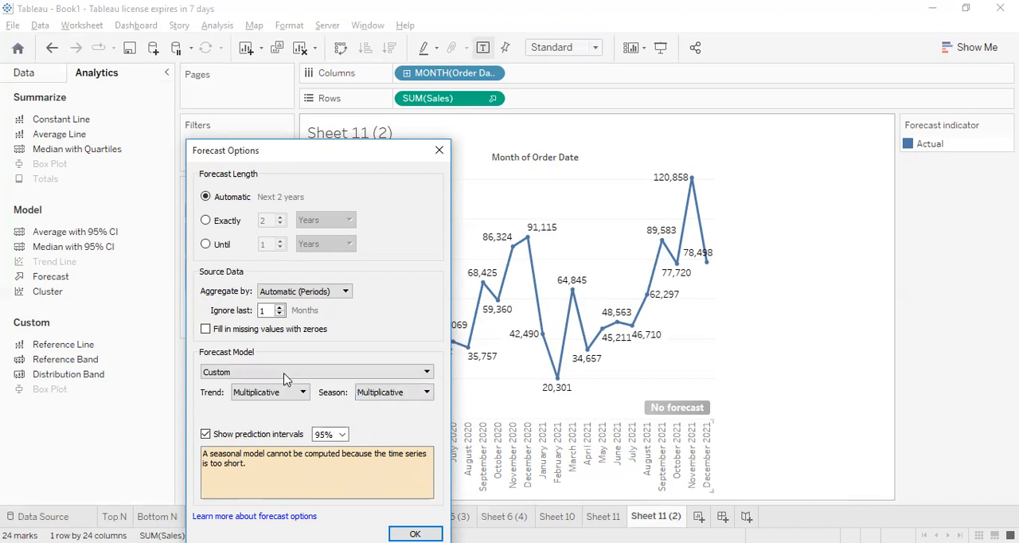
Set the custom forecast model's trend and season to None, check the prediction interval choices, and close the forecast options
{"action": "left_click", "coordinate": [292, 393]}
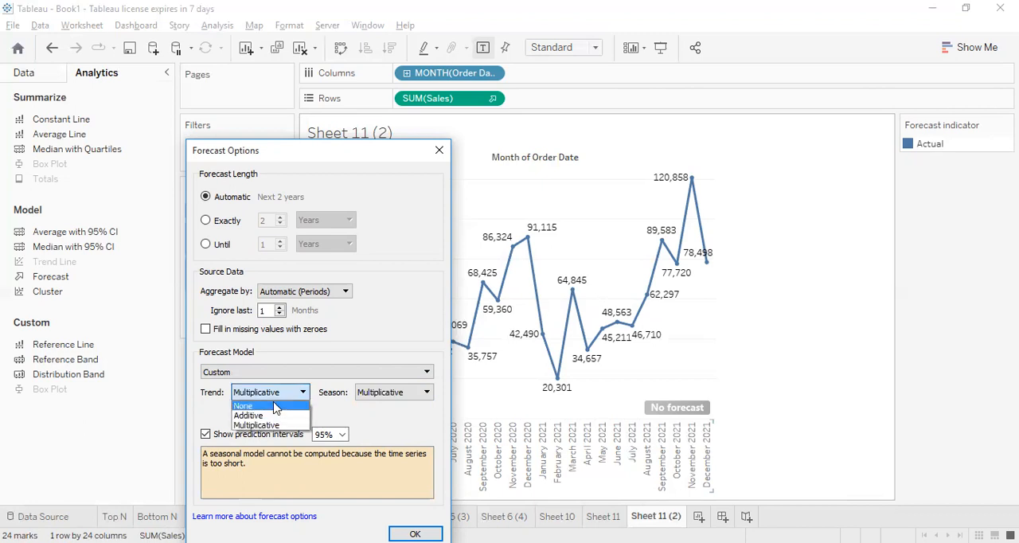
{"action": "left_click", "coordinate": [380, 396]}
{"action": "left_click", "coordinate": [382, 406]}
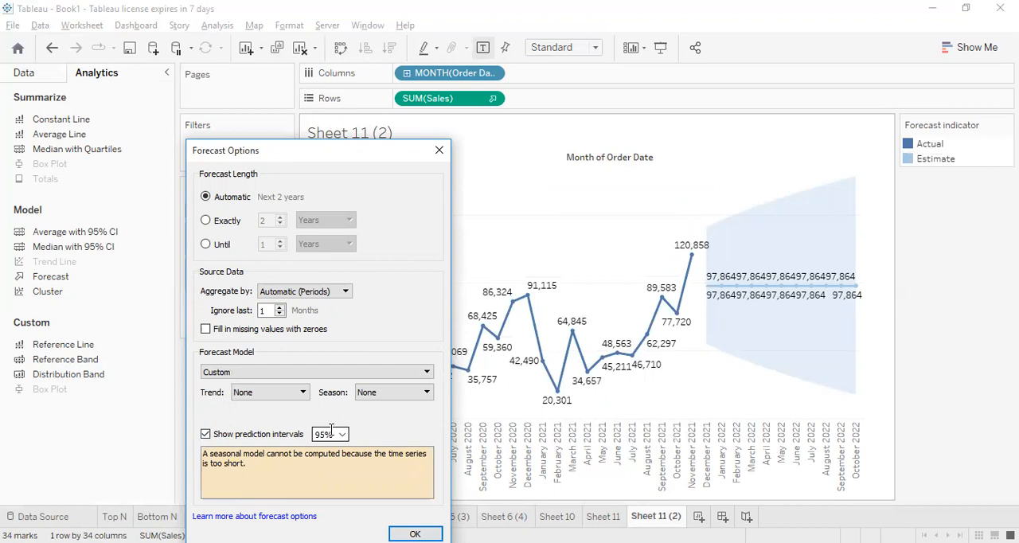
{"action": "left_click", "coordinate": [343, 435]}
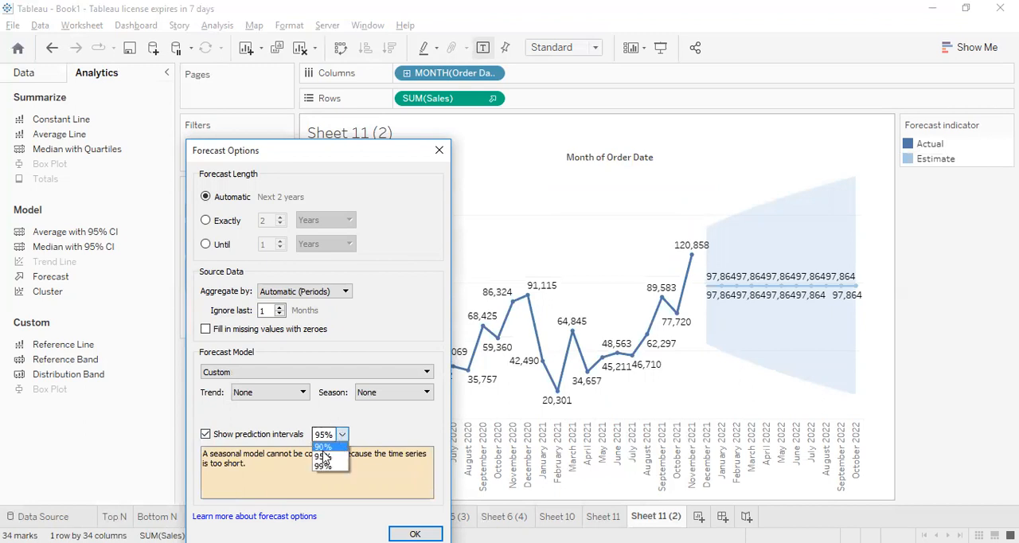
{"action": "left_click", "coordinate": [400, 427]}
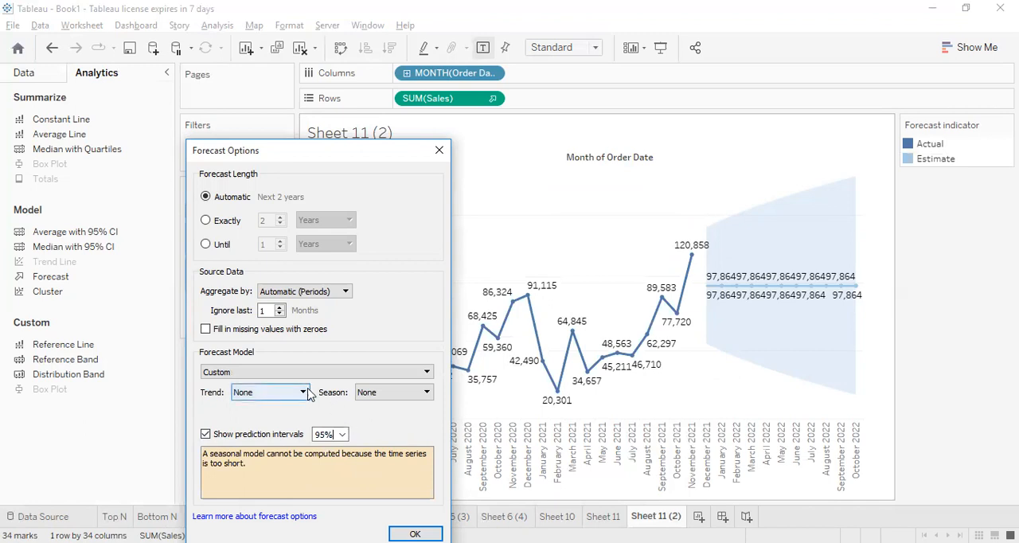
{"action": "left_click_drag", "start_coordinate": [339, 161], "coordinate": [296, 98]}
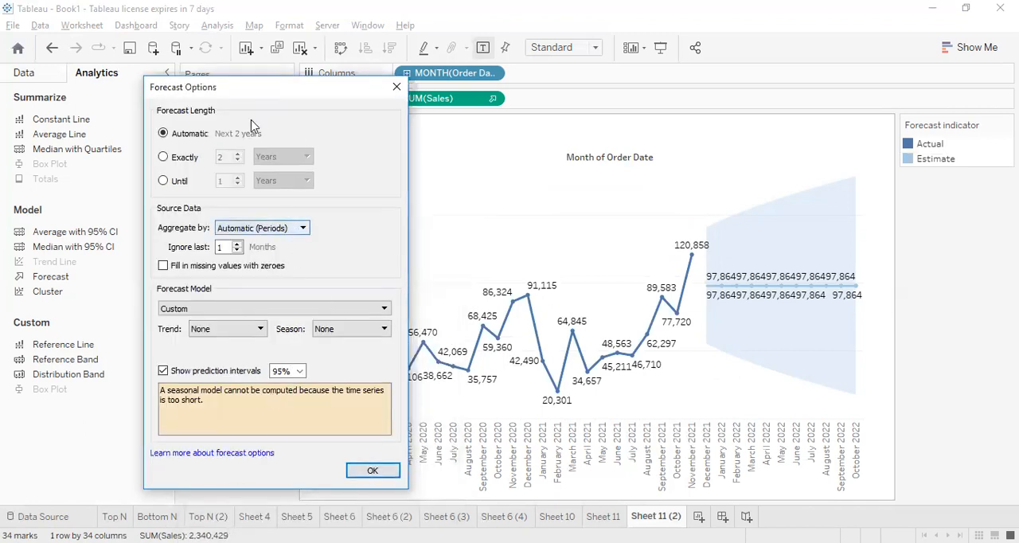
{"action": "left_click", "coordinate": [399, 91]}
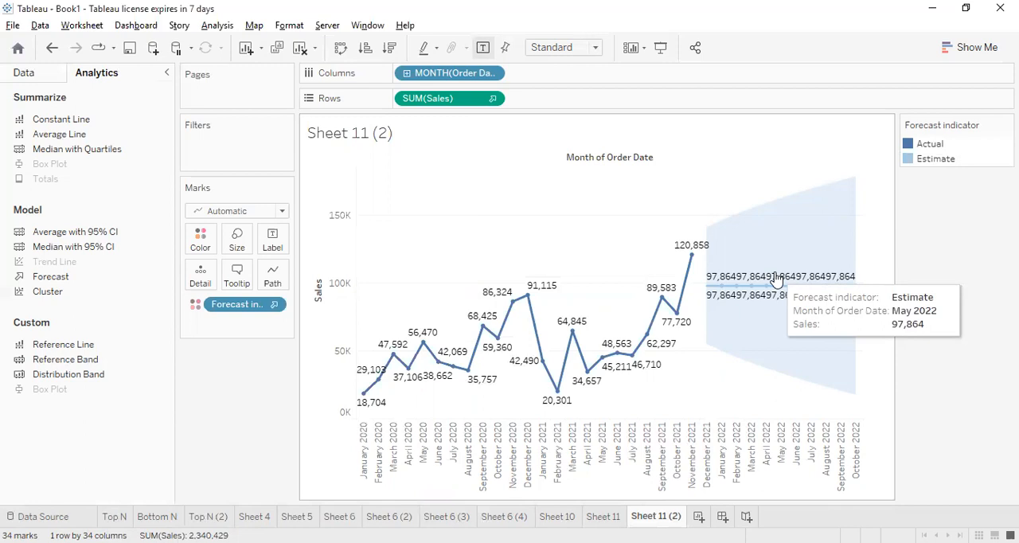
Open the forecast description and examine its summary and model quality metrics
{"action": "right_click", "coordinate": [811, 287]}
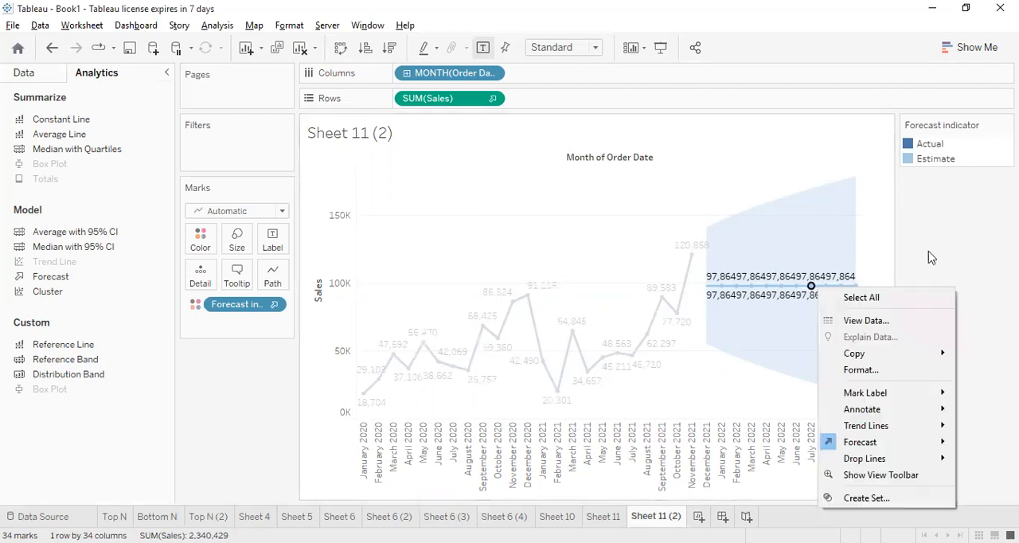
{"action": "left_click", "coordinate": [992, 254]}
{"action": "right_click", "coordinate": [810, 287]}
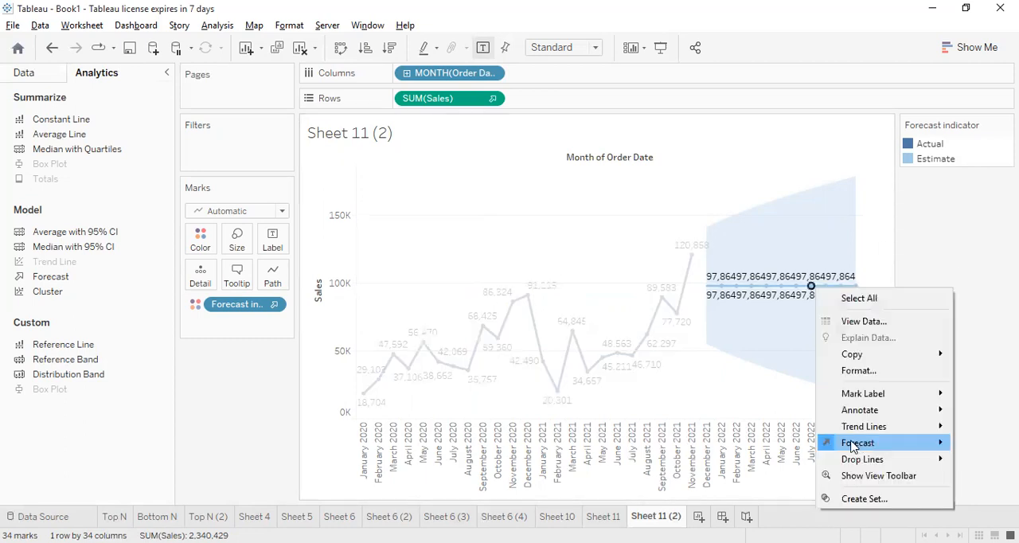
{"action": "mouse_move", "coordinate": [853, 446]}
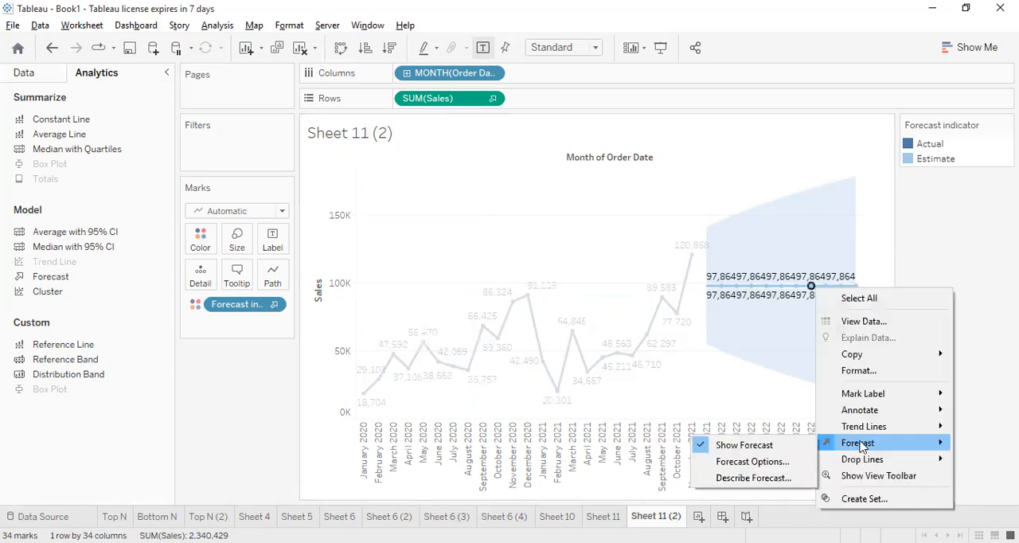
{"action": "left_click", "coordinate": [785, 478]}
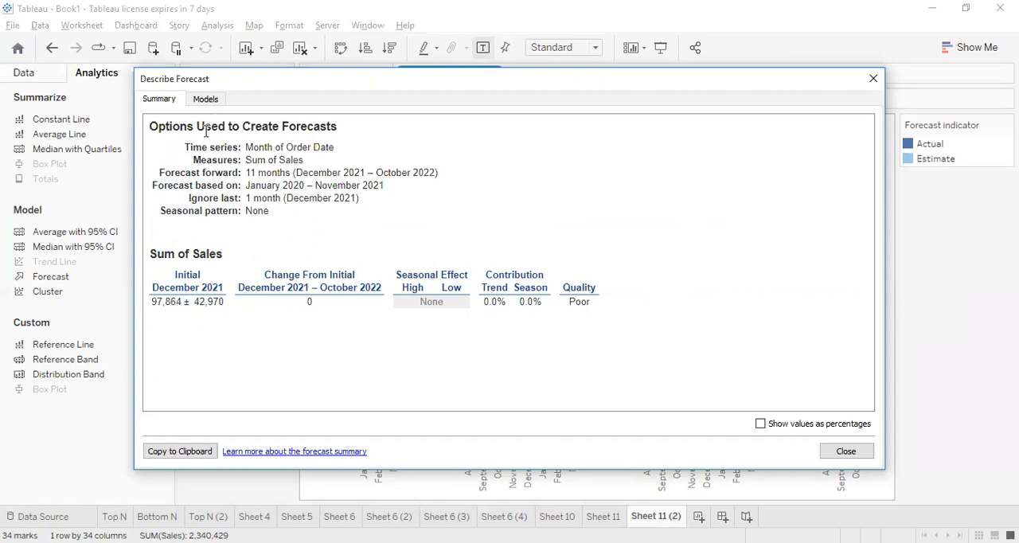
{"action": "left_click", "coordinate": [205, 99]}
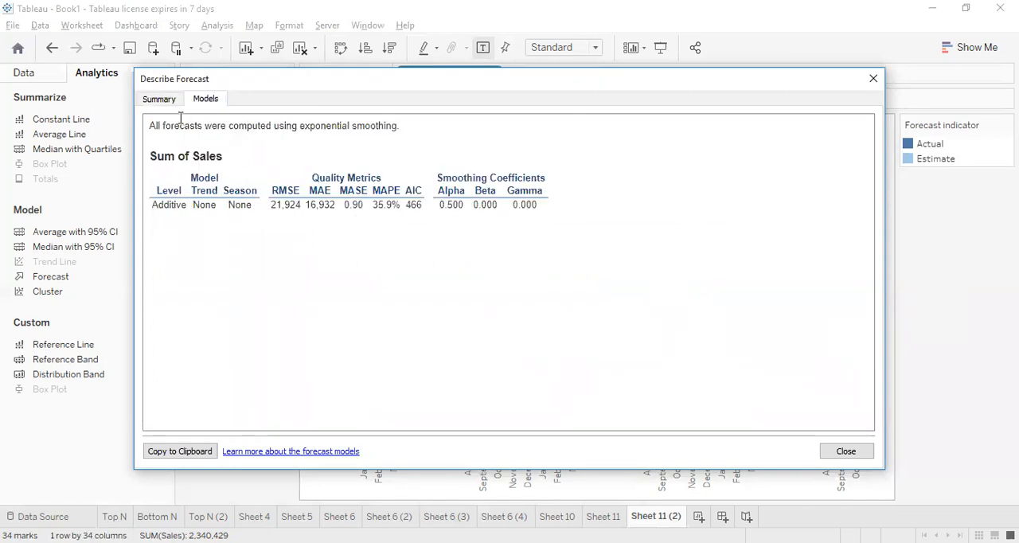
{"action": "left_click", "coordinate": [158, 103]}
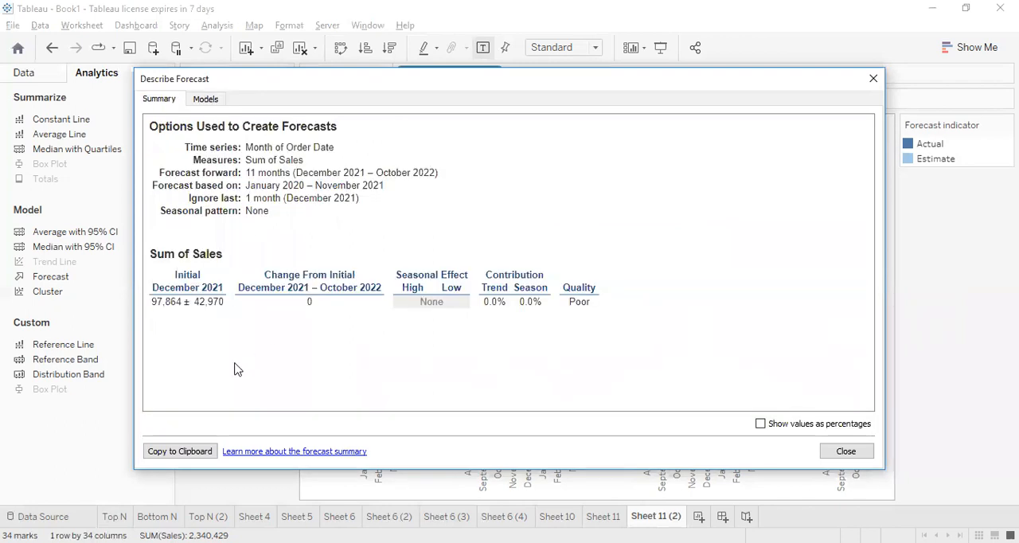
Copy the forecast summary to the clipboard, view its values briefly as percentages, and close the description
{"action": "left_click", "coordinate": [167, 452]}
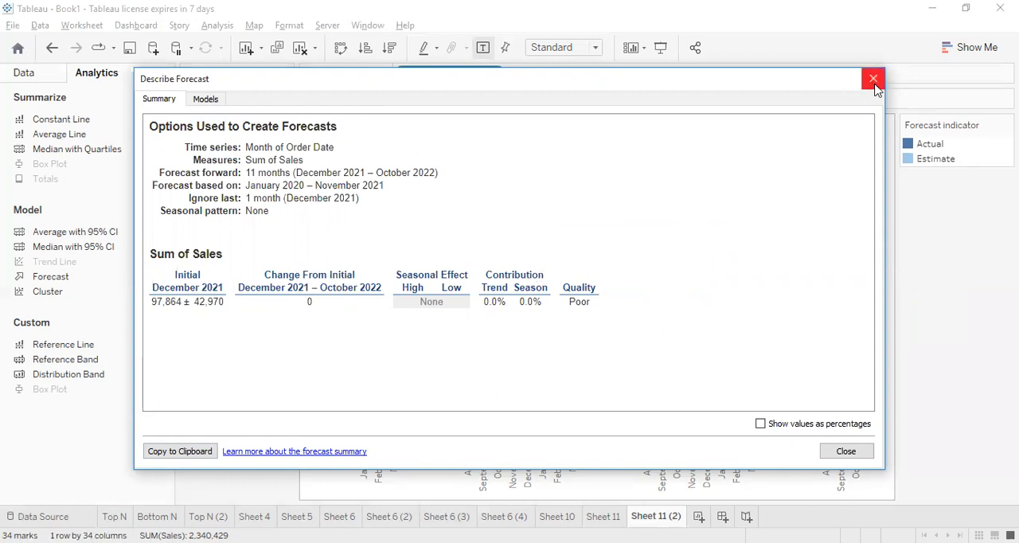
{"action": "left_click", "coordinate": [791, 428]}
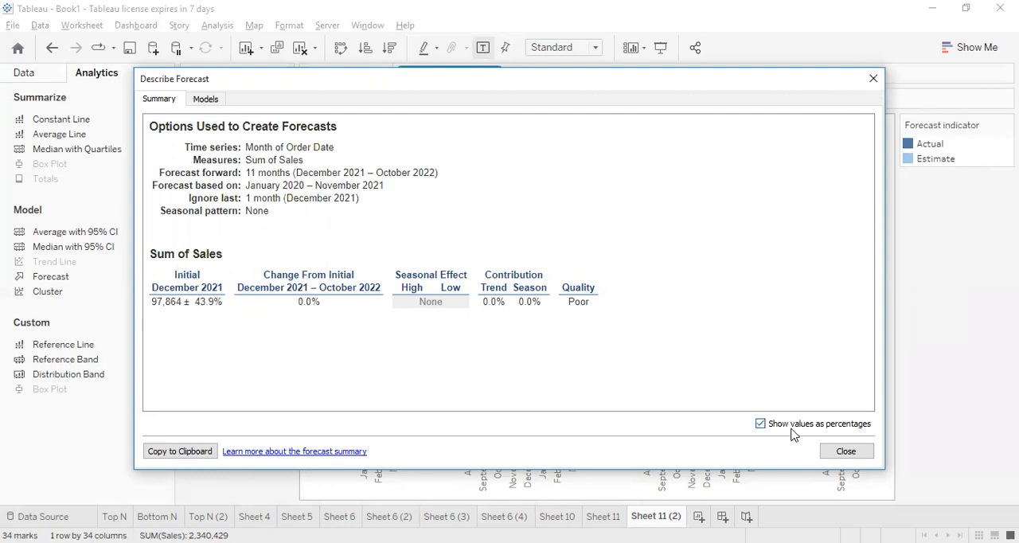
{"action": "left_click", "coordinate": [792, 429]}
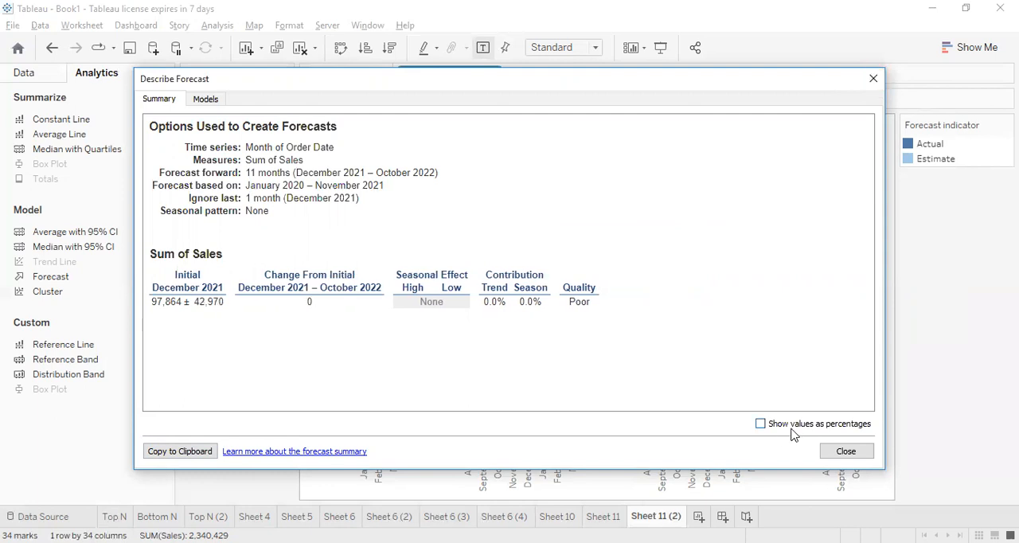
{"action": "left_click", "coordinate": [874, 75]}
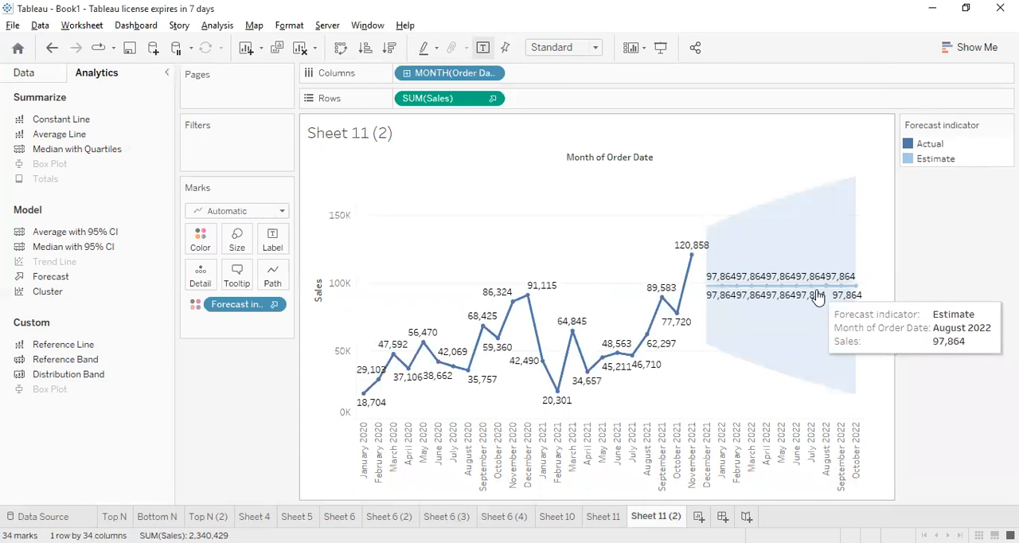
Review the forecast options once more from the estimate line and close them without changes
{"action": "left_click", "coordinate": [821, 286]}
{"action": "right_click", "coordinate": [821, 286]}
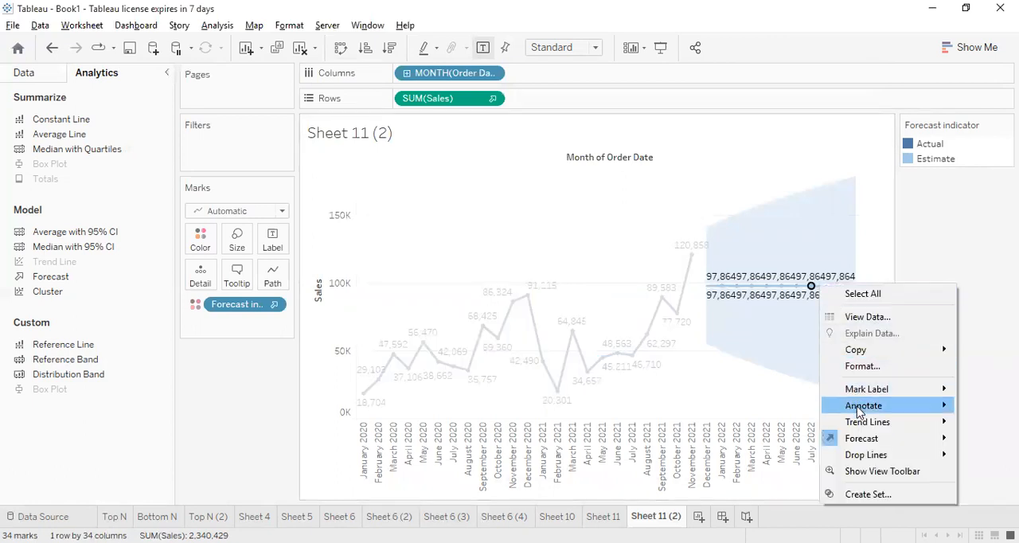
{"action": "mouse_move", "coordinate": [865, 440]}
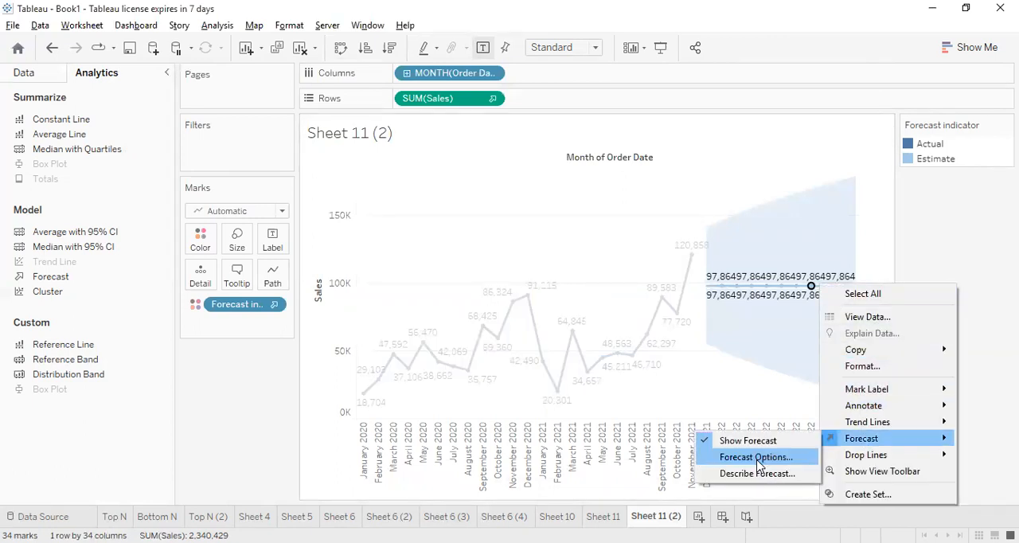
{"action": "left_click", "coordinate": [756, 459]}
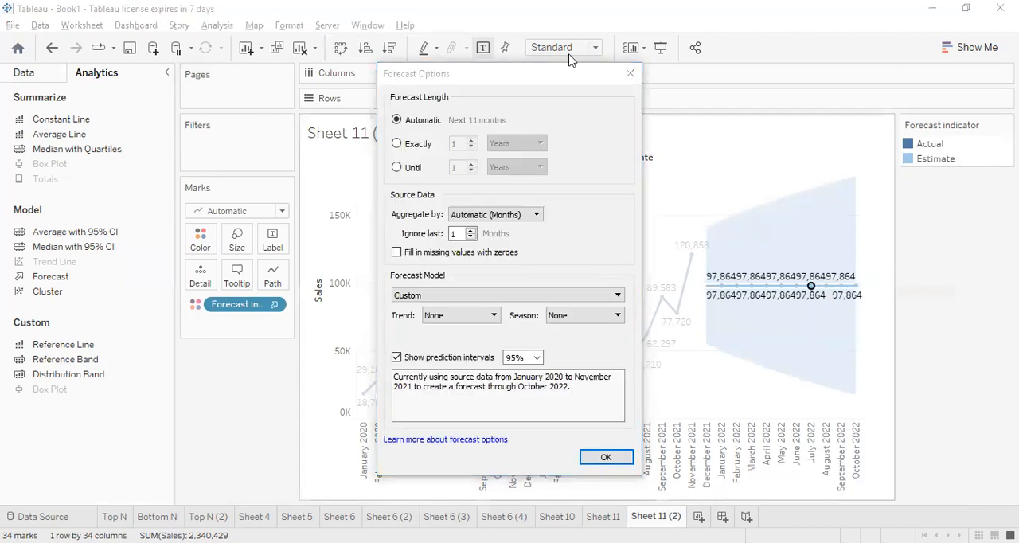
{"action": "left_click", "coordinate": [629, 74]}
{"action": "right_click", "coordinate": [811, 286]}
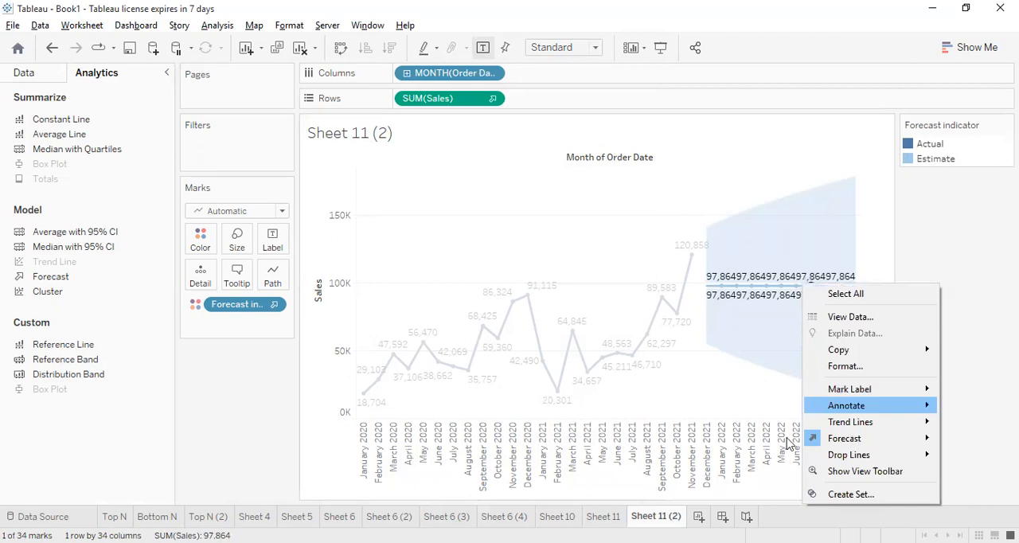
{"action": "mouse_move", "coordinate": [844, 438]}
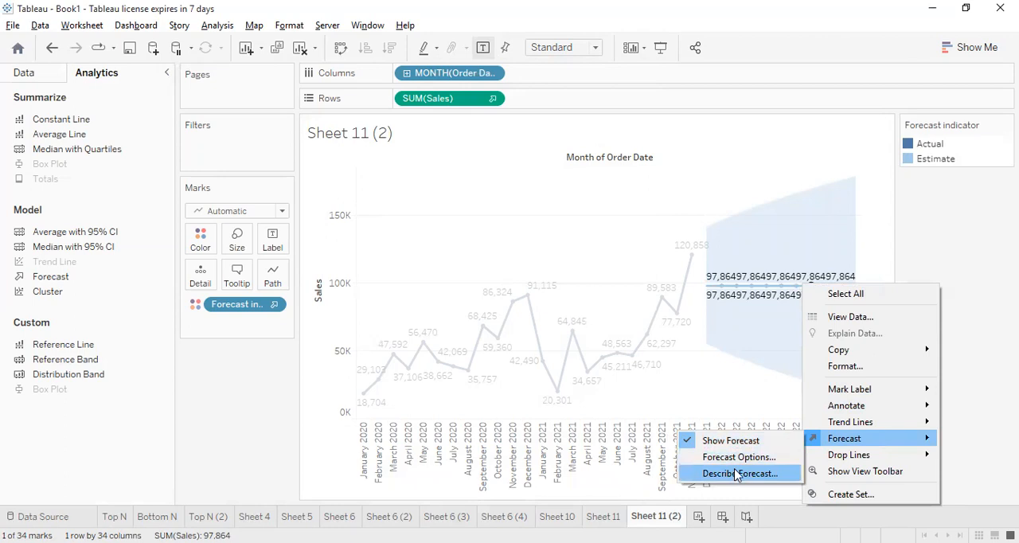
{"action": "left_click", "coordinate": [744, 168]}
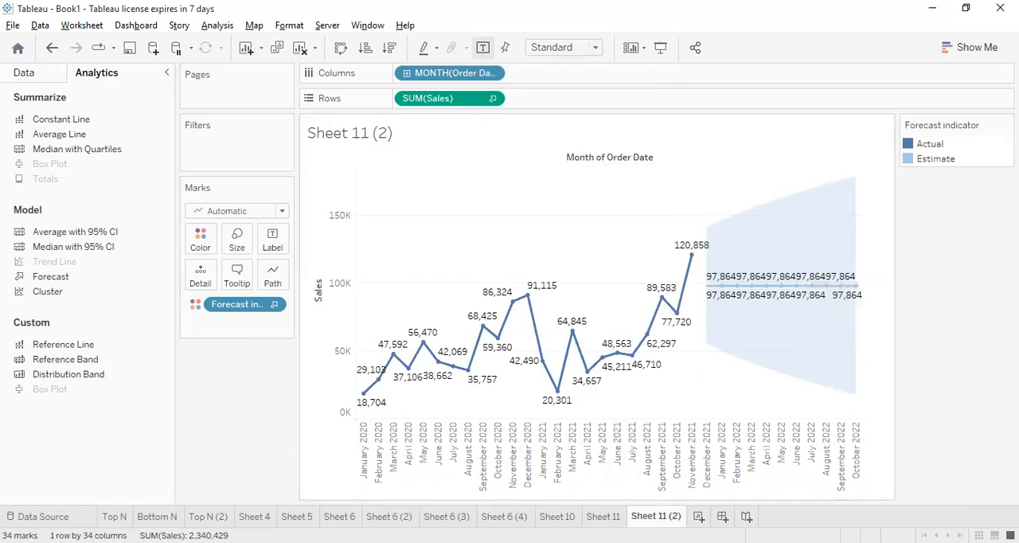
Change the Estimate colour in the forecast indicator legend to orange
{"action": "double_click", "coordinate": [909, 162]}
{"action": "left_click", "coordinate": [538, 215]}
{"action": "left_click", "coordinate": [620, 424]}
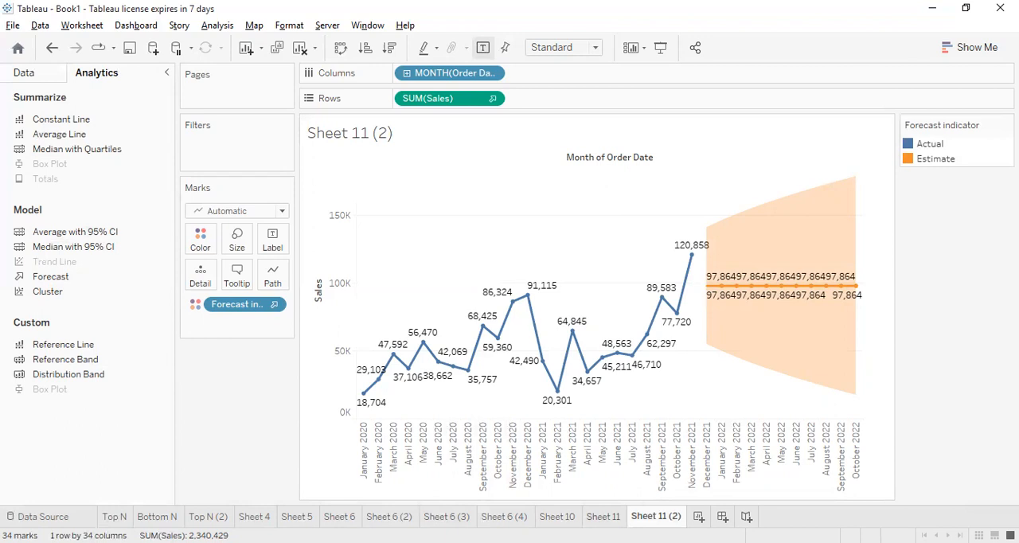
Add a new worksheet and plot Sales on rows against Profit on columns
{"action": "left_click", "coordinate": [607, 519]}
{"action": "left_click", "coordinate": [657, 518]}
{"action": "left_click", "coordinate": [698, 517]}
{"action": "left_click", "coordinate": [58, 450]}
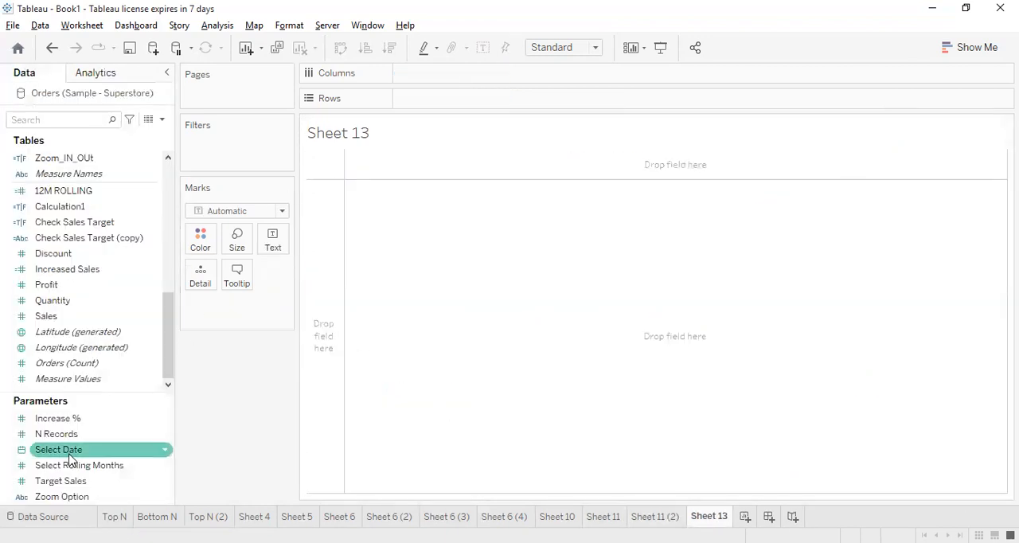
{"action": "double_click", "coordinate": [75, 319]}
{"action": "left_click", "coordinate": [58, 286]}
{"action": "double_click", "coordinate": [58, 286]}
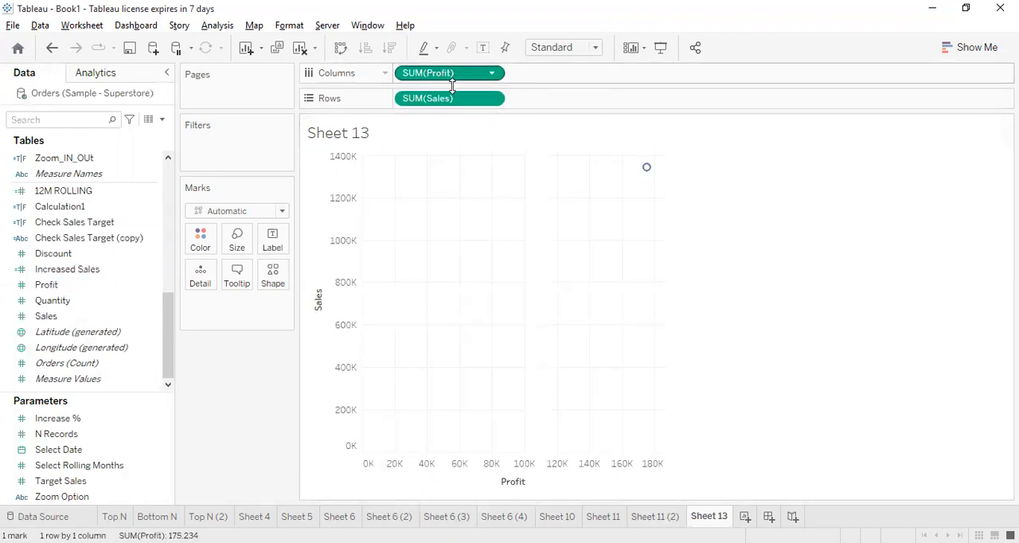
Add Customer Name to the marks detail so the scatter plot shows one mark per customer
{"action": "scroll", "coordinate": [69, 249], "scroll_direction": "up", "scroll_amount": 4}
{"action": "scroll", "coordinate": [69, 248], "scroll_direction": "up", "scroll_amount": 4}
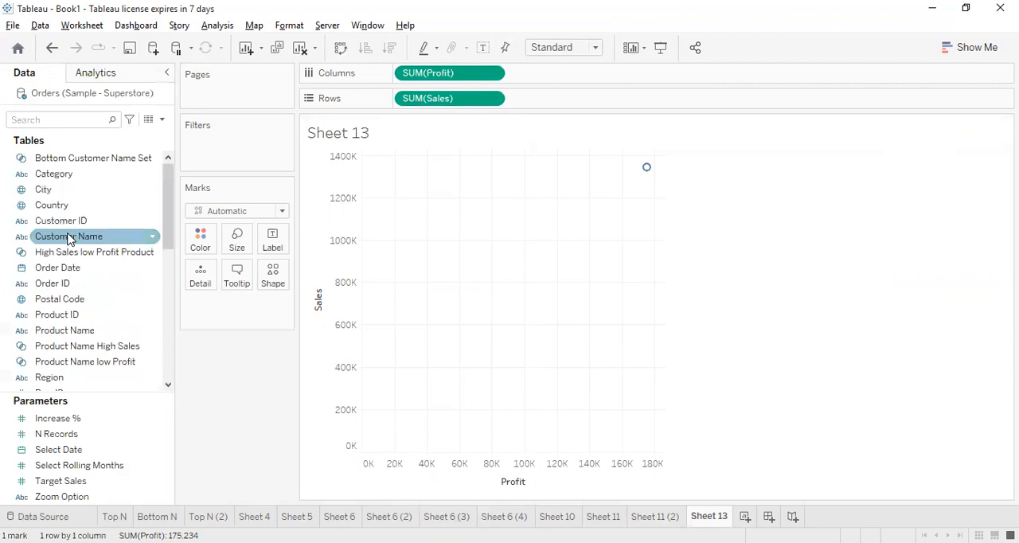
{"action": "left_click", "coordinate": [90, 237]}
{"action": "left_click_drag", "start_coordinate": [211, 287], "coordinate": [204, 278]}
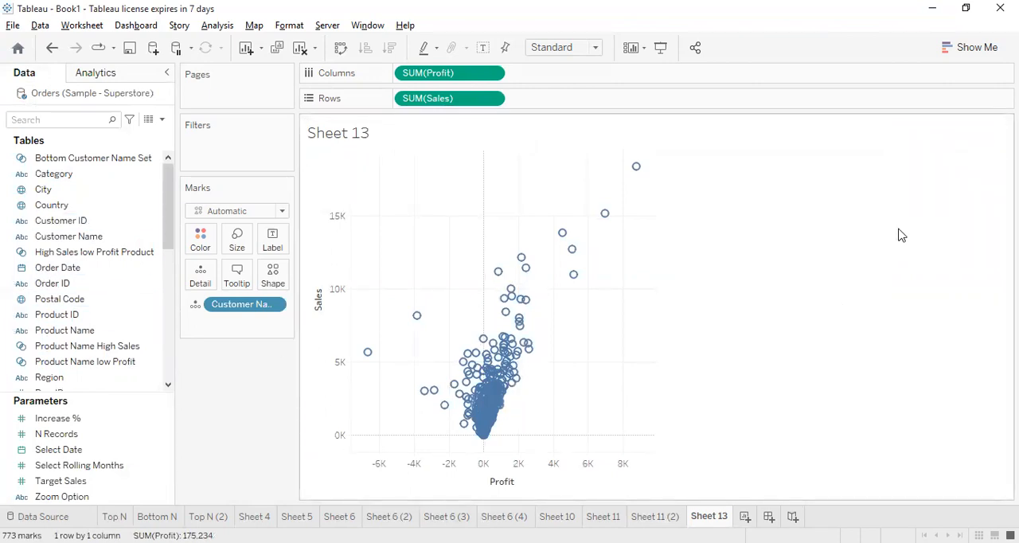
{"action": "left_click_drag", "start_coordinate": [230, 305], "coordinate": [332, 330]}
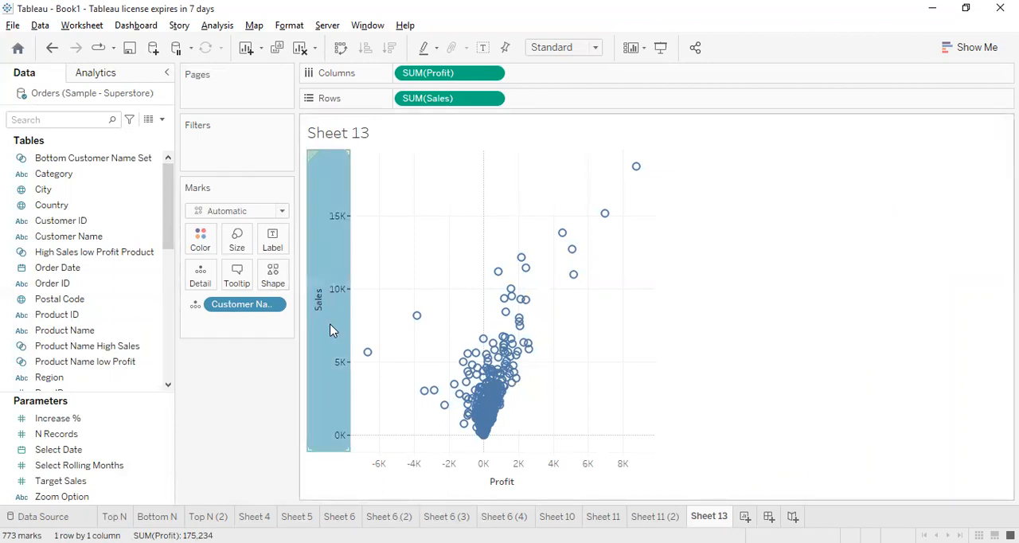
{"action": "right_click", "coordinate": [333, 331]}
{"action": "left_click", "coordinate": [382, 437]}
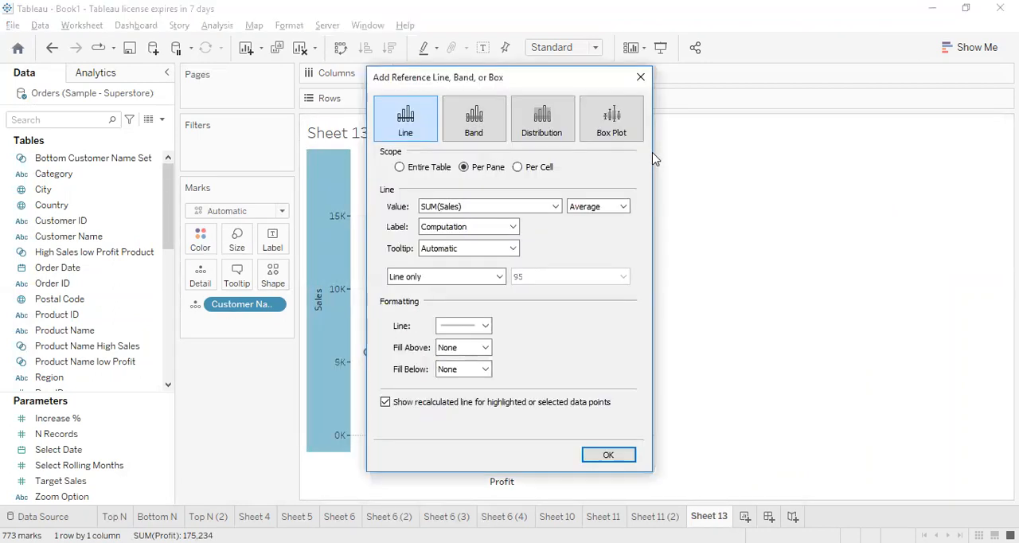
{"action": "left_click", "coordinate": [640, 77]}
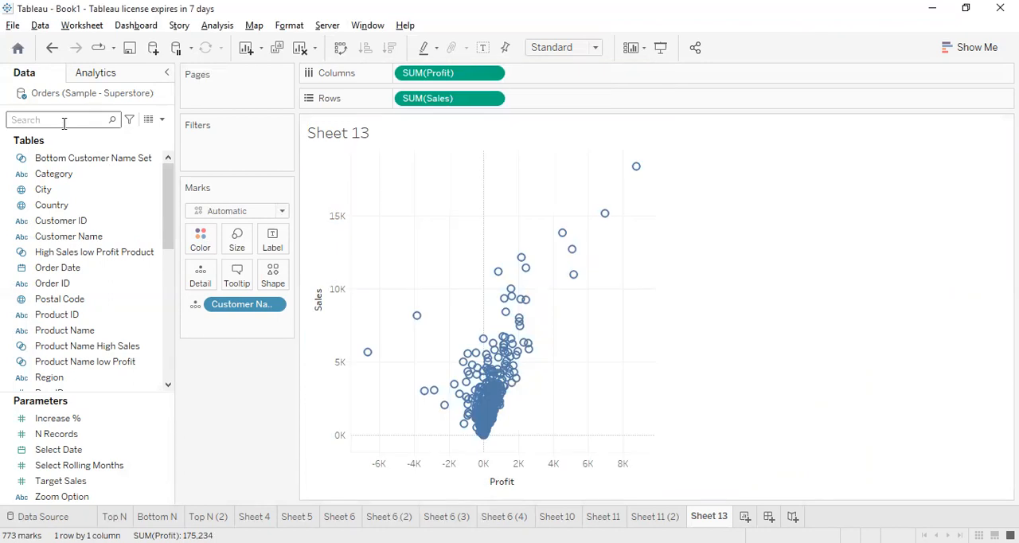
Add a linear trend line to the scatter plot and swap the axes so Sales is on columns and Profit on rows
{"action": "left_click", "coordinate": [104, 73]}
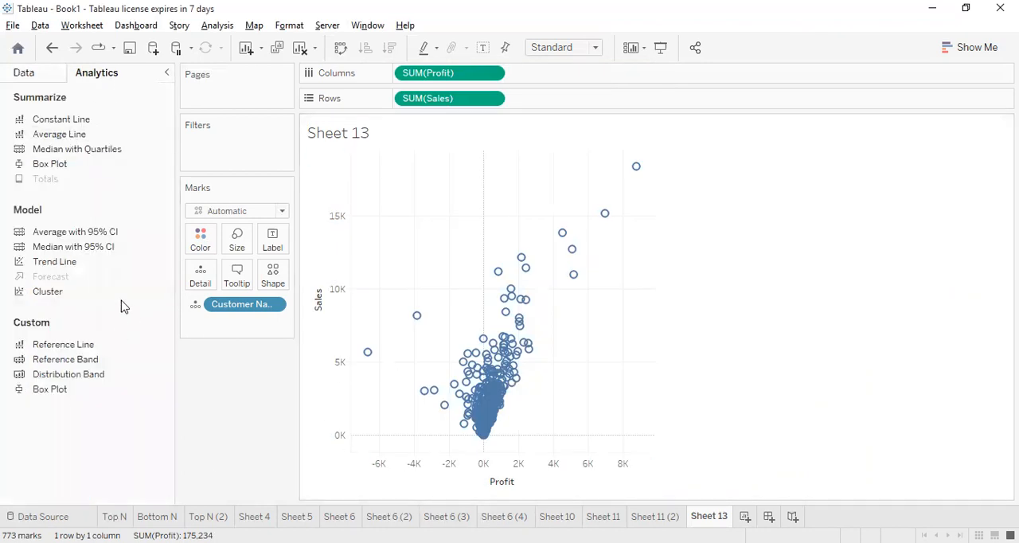
{"action": "left_click_drag", "start_coordinate": [46, 265], "coordinate": [454, 189]}
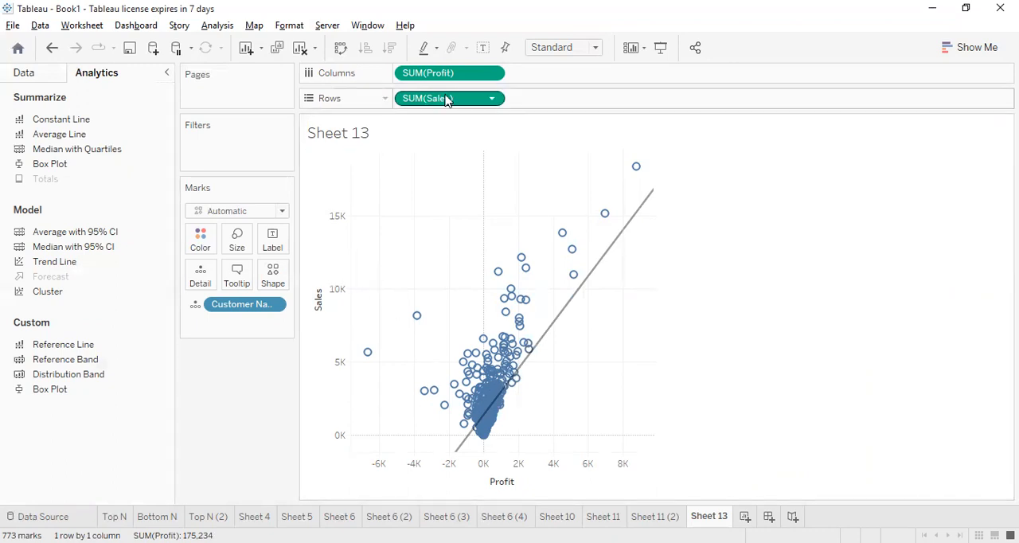
{"action": "key", "text": "ctrl+w"}
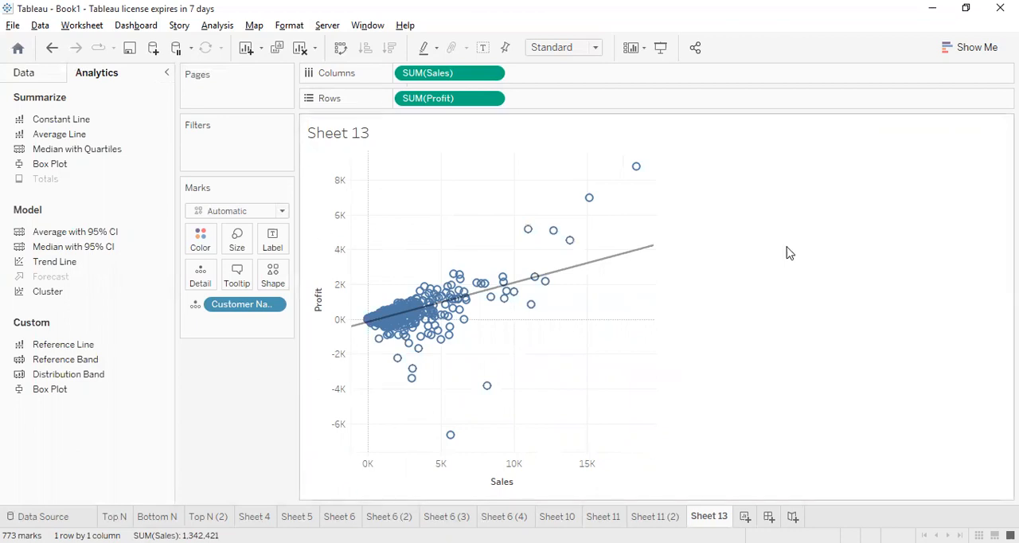
{"action": "mouse_move", "coordinate": [610, 261]}
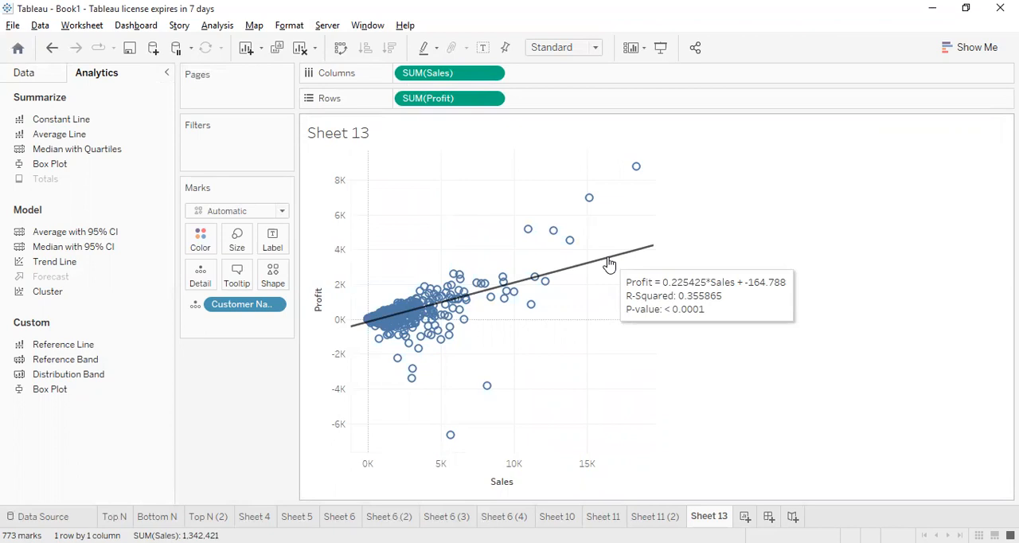
Colour the customer marks by Category so each category gets its own trend line
{"action": "left_click", "coordinate": [38, 73]}
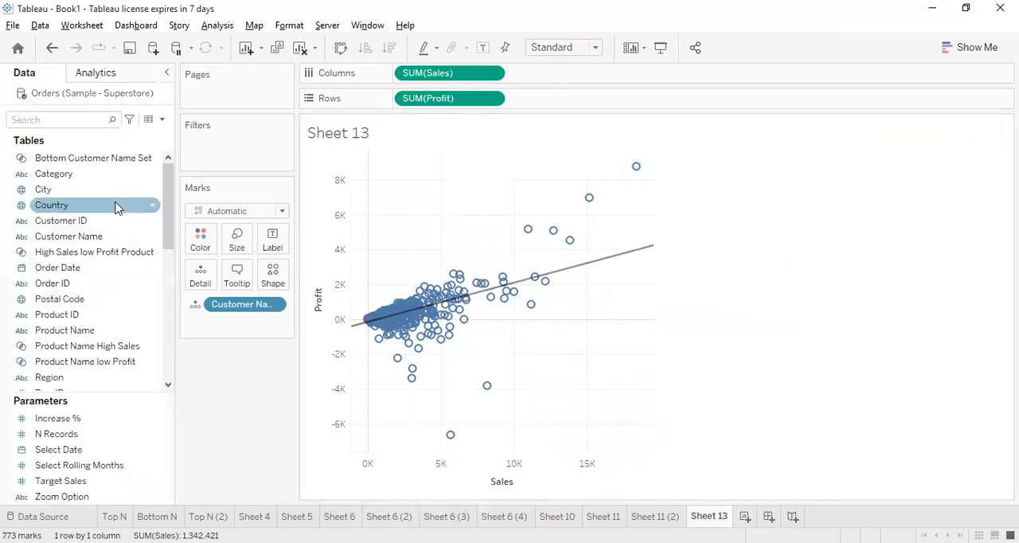
{"action": "scroll", "coordinate": [79, 294], "scroll_direction": "down", "scroll_amount": 2}
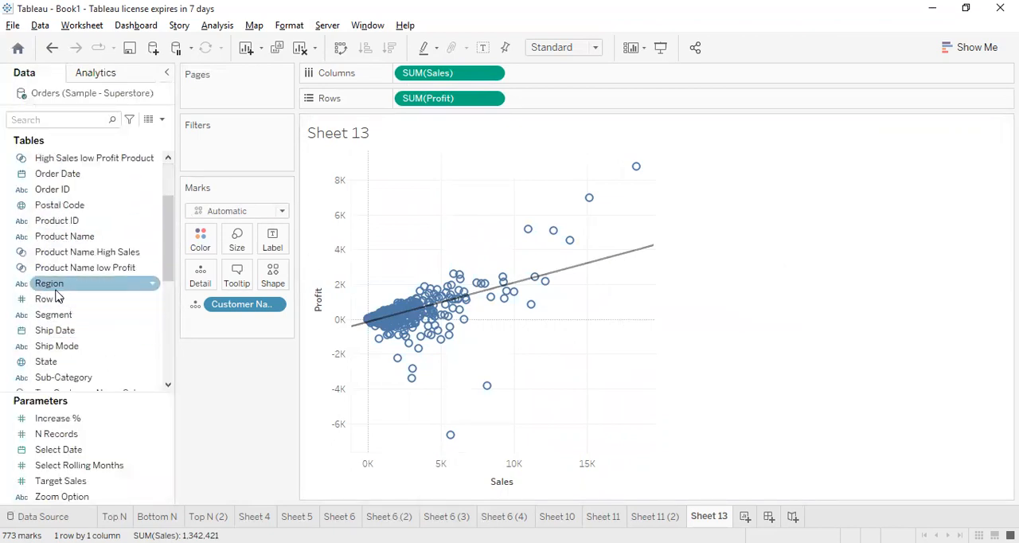
{"action": "scroll", "coordinate": [86, 370], "scroll_direction": "down", "scroll_amount": 2}
{"action": "scroll", "coordinate": [78, 342], "scroll_direction": "up", "scroll_amount": 4}
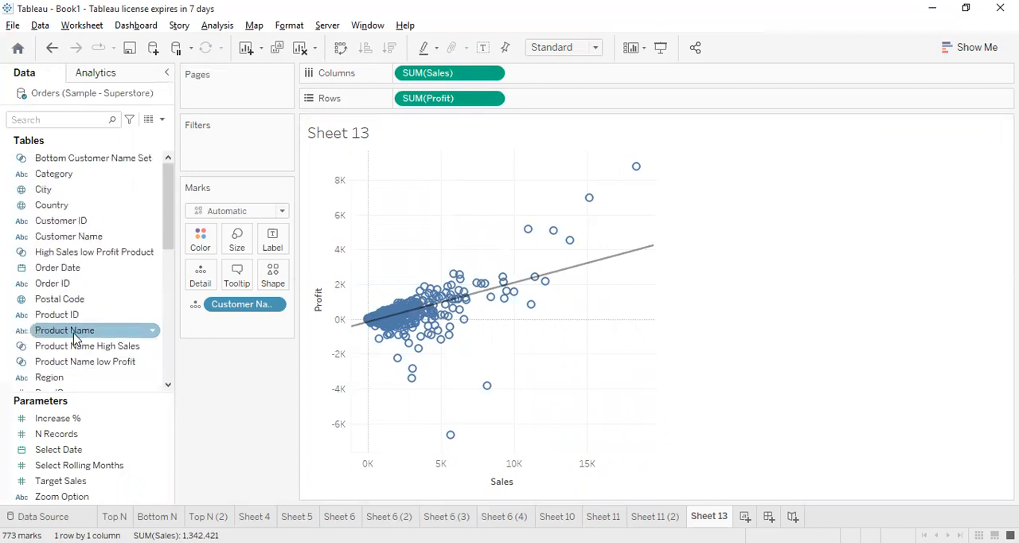
{"action": "left_click_drag", "start_coordinate": [67, 175], "coordinate": [202, 246]}
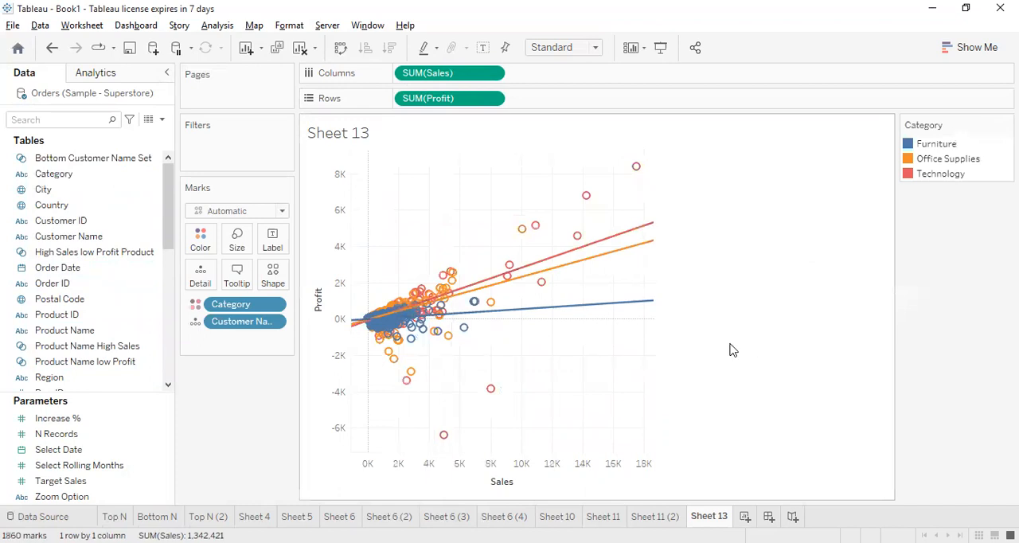
Highlight Furniture, Office Supplies and Technology in turn and inspect each category's trend line equation, then clear the highlighting
{"action": "left_click", "coordinate": [941, 148]}
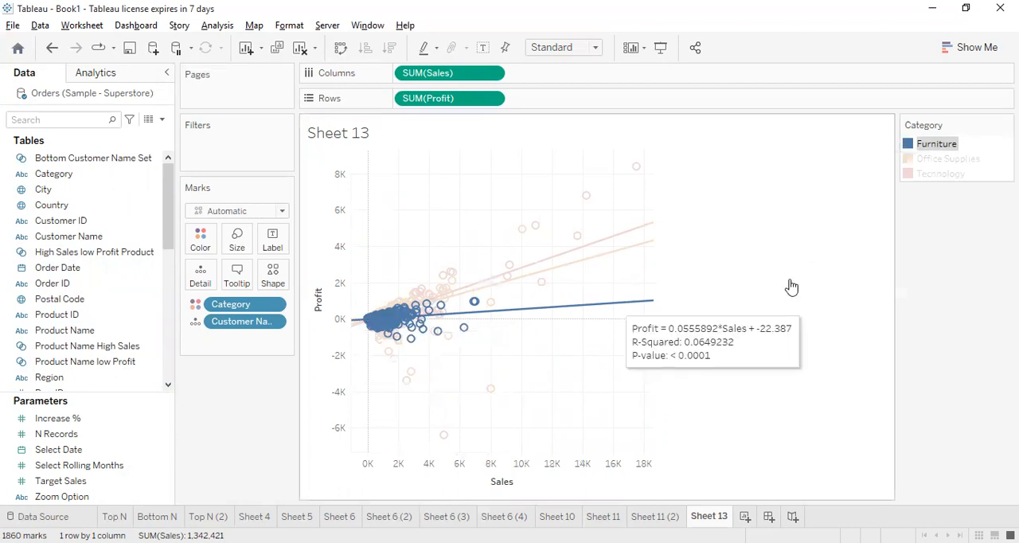
{"action": "left_click", "coordinate": [951, 160]}
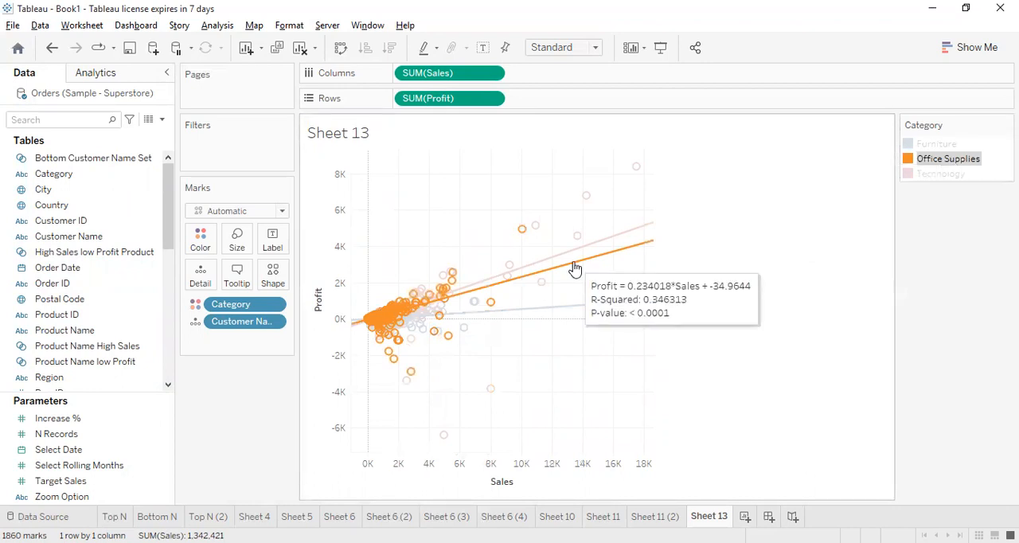
{"action": "left_click", "coordinate": [940, 175]}
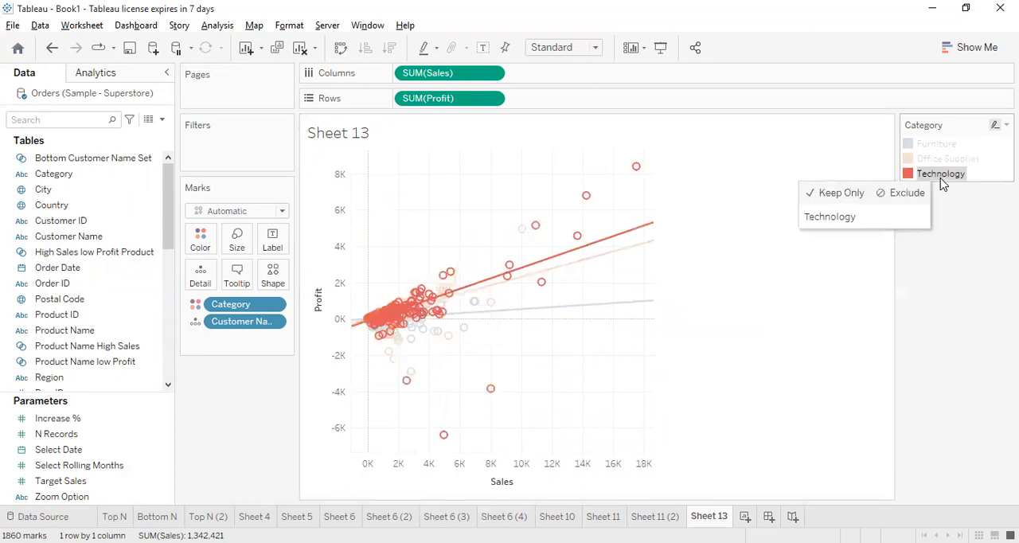
{"action": "mouse_move", "coordinate": [596, 251]}
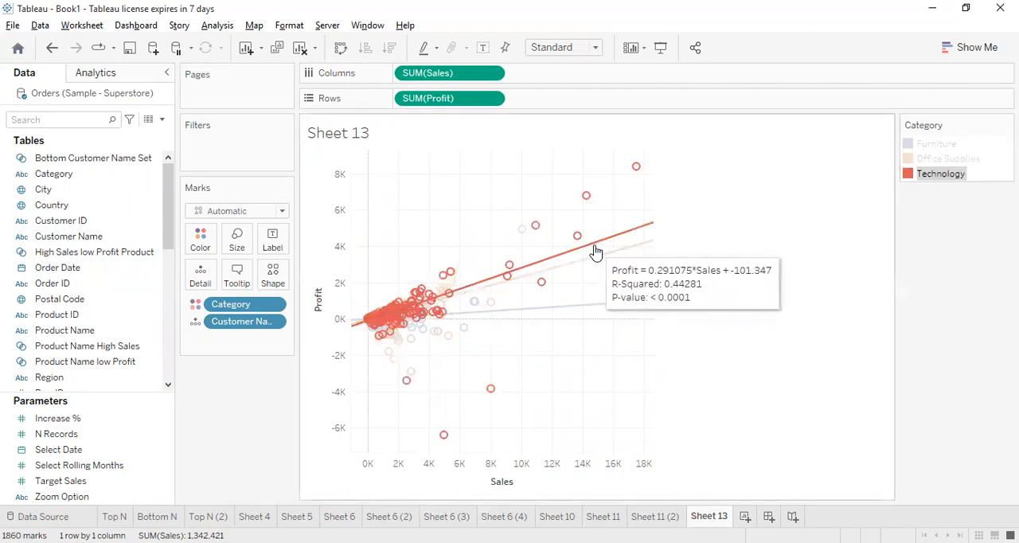
{"action": "left_click", "coordinate": [948, 159]}
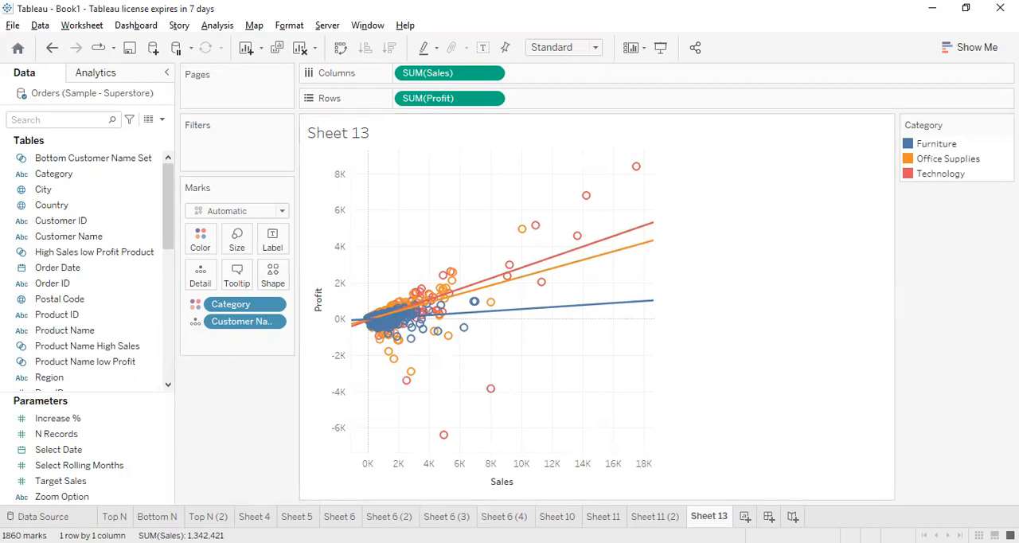
Duplicate Sheet 13 and review the Office Supplies trend line's description on the copy
{"action": "right_click", "coordinate": [710, 516]}
{"action": "left_click", "coordinate": [756, 371]}
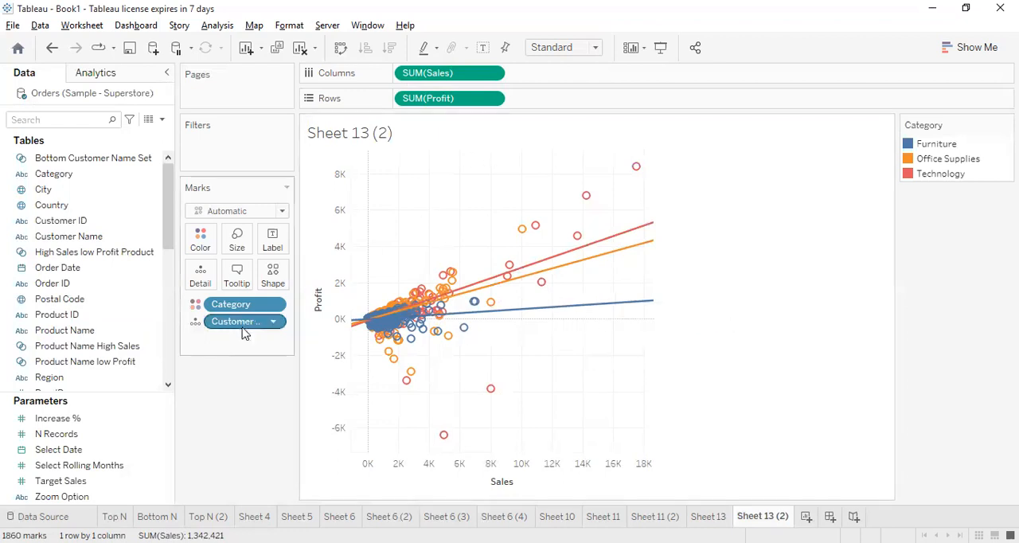
{"action": "left_click", "coordinate": [564, 269]}
{"action": "right_click", "coordinate": [566, 268]}
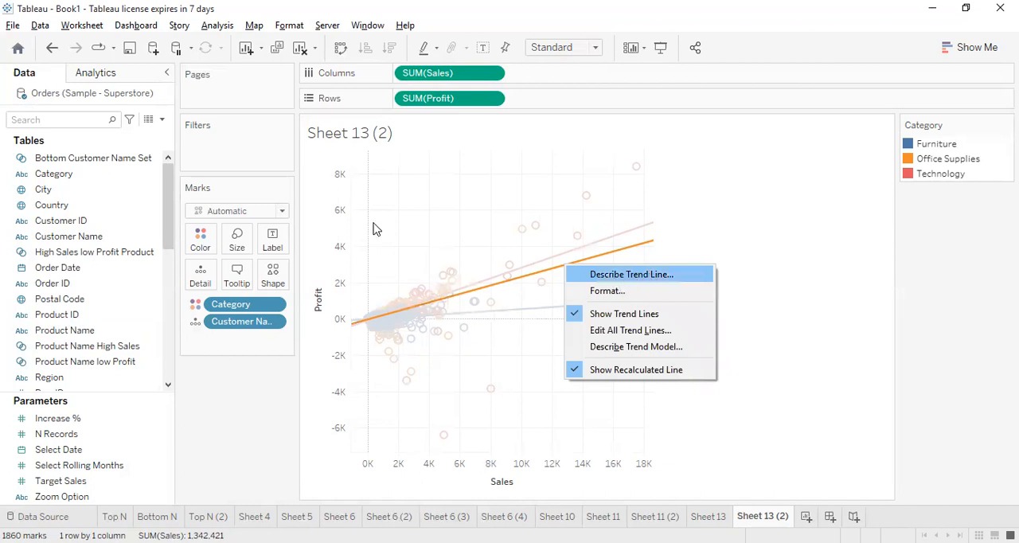
{"action": "key", "text": "Return"}
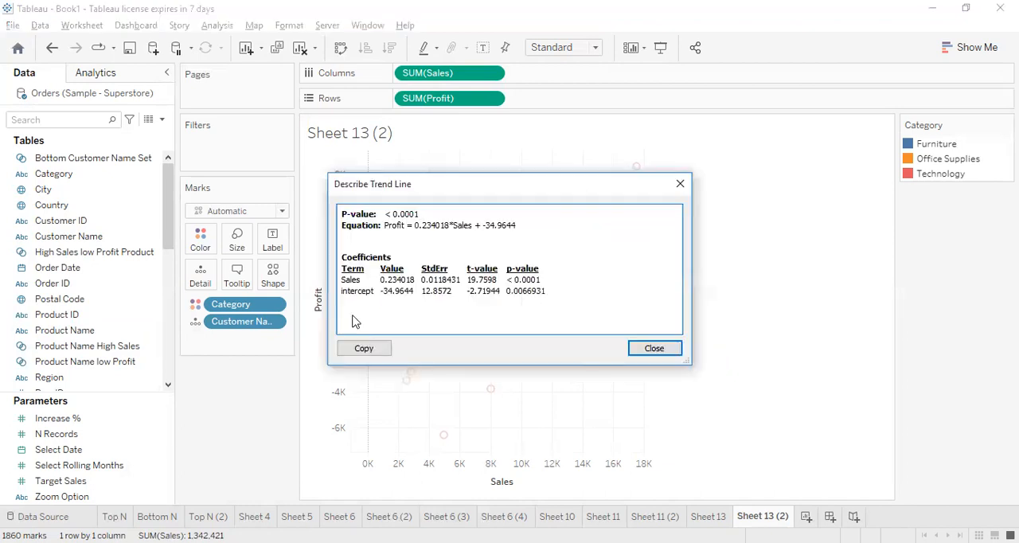
{"action": "left_click", "coordinate": [678, 186]}
Read through the trend model's description, including the individual trend lines per category, and close it
{"action": "right_click", "coordinate": [626, 253]}
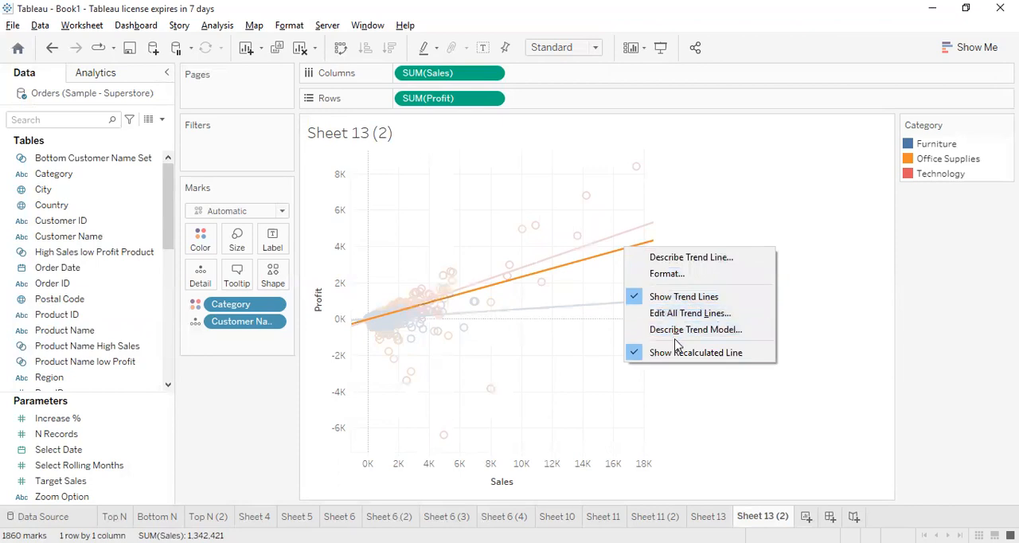
{"action": "left_click", "coordinate": [812, 316]}
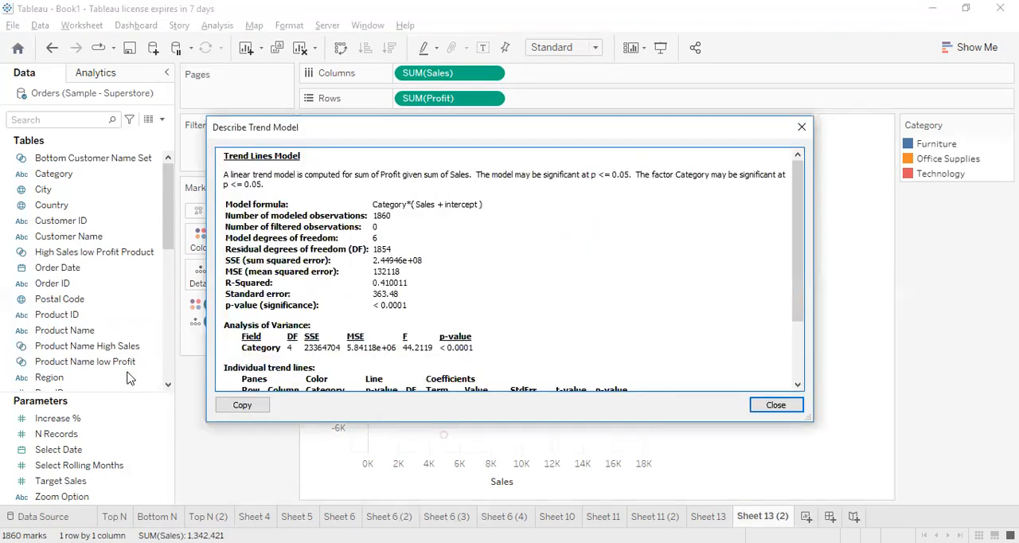
{"action": "left_click_drag", "start_coordinate": [796, 284], "coordinate": [799, 360]}
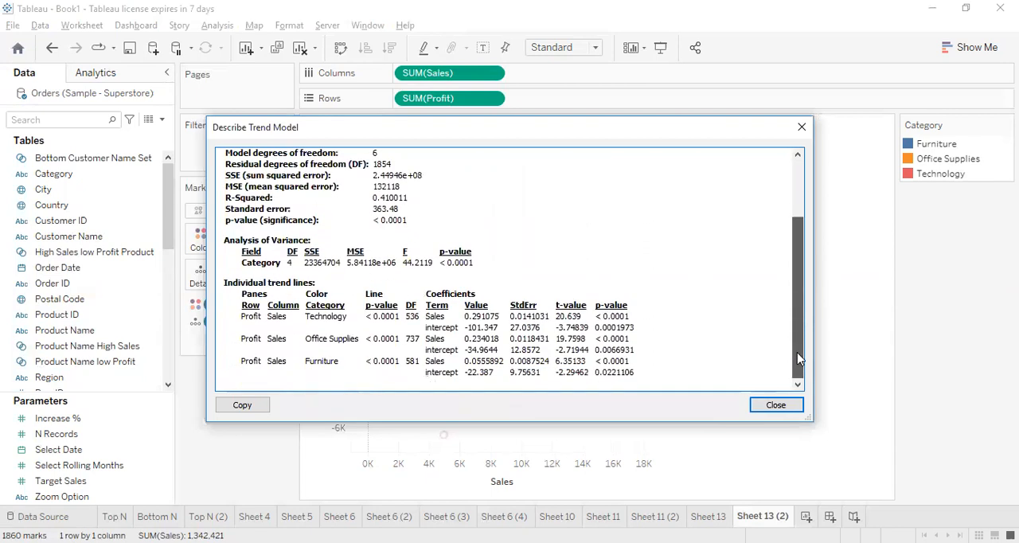
{"action": "scroll", "coordinate": [574, 329], "scroll_direction": "up", "scroll_amount": 5}
{"action": "scroll", "coordinate": [573, 330], "scroll_direction": "down", "scroll_amount": 5}
{"action": "scroll", "coordinate": [574, 329], "scroll_direction": "up", "scroll_amount": 3}
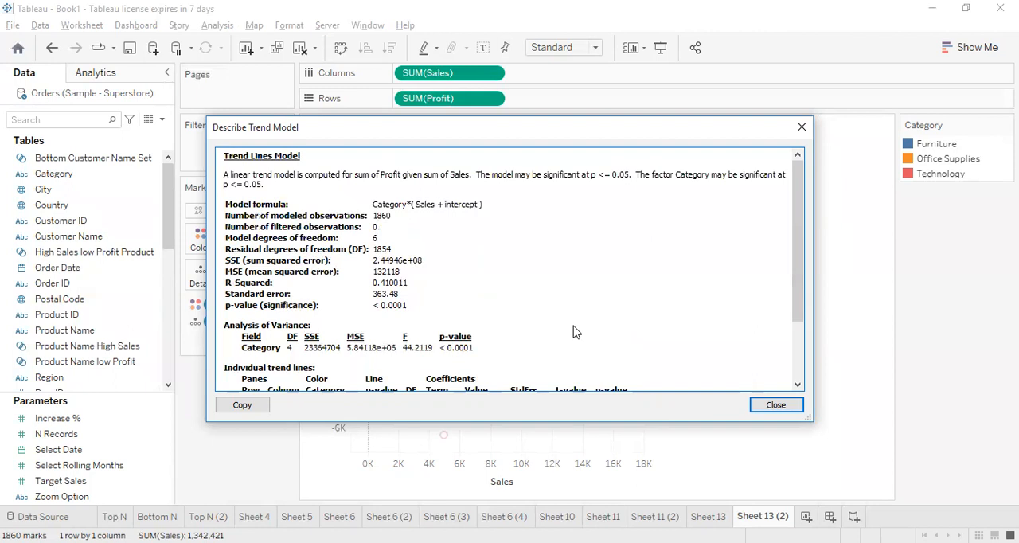
{"action": "key", "text": "Escape"}
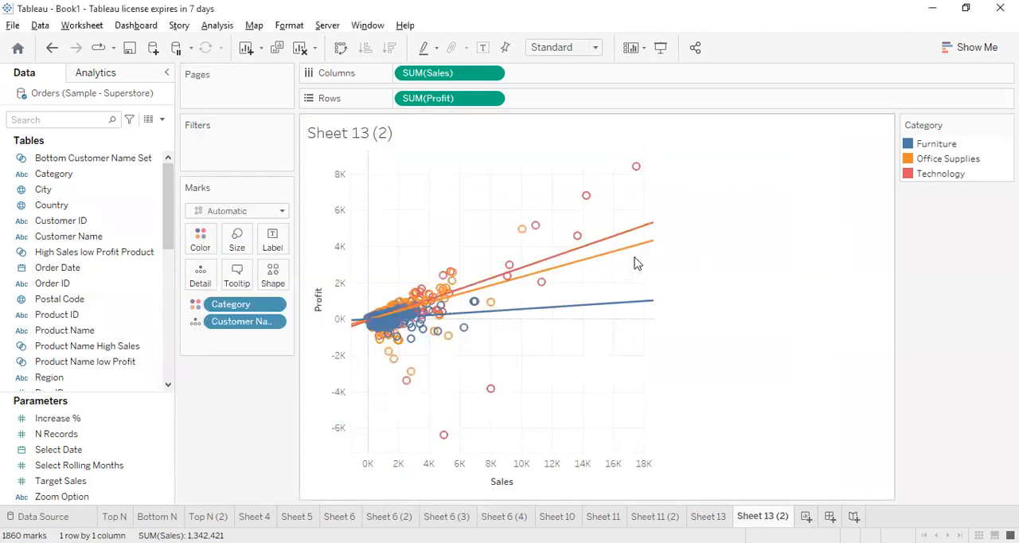
Remove the trend lines and the Category colouring from the duplicated scatter plot
{"action": "left_click", "coordinate": [634, 252]}
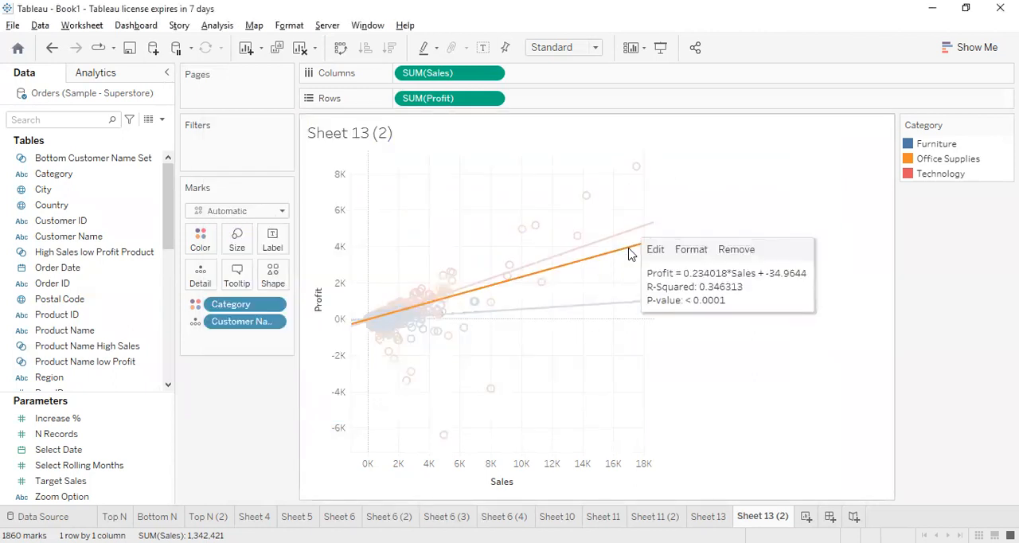
{"action": "left_click", "coordinate": [743, 256]}
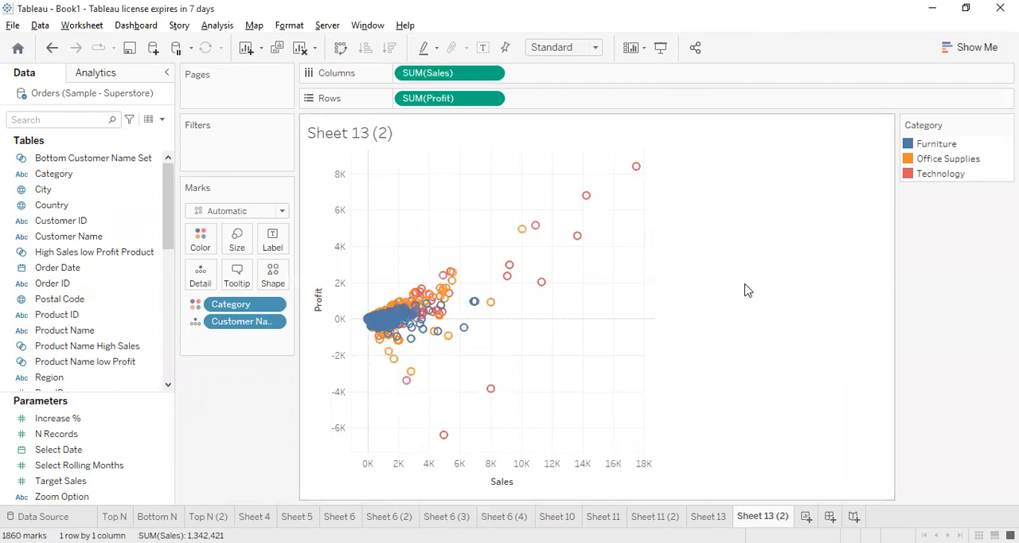
{"action": "left_click_drag", "start_coordinate": [240, 368], "coordinate": [648, 348]}
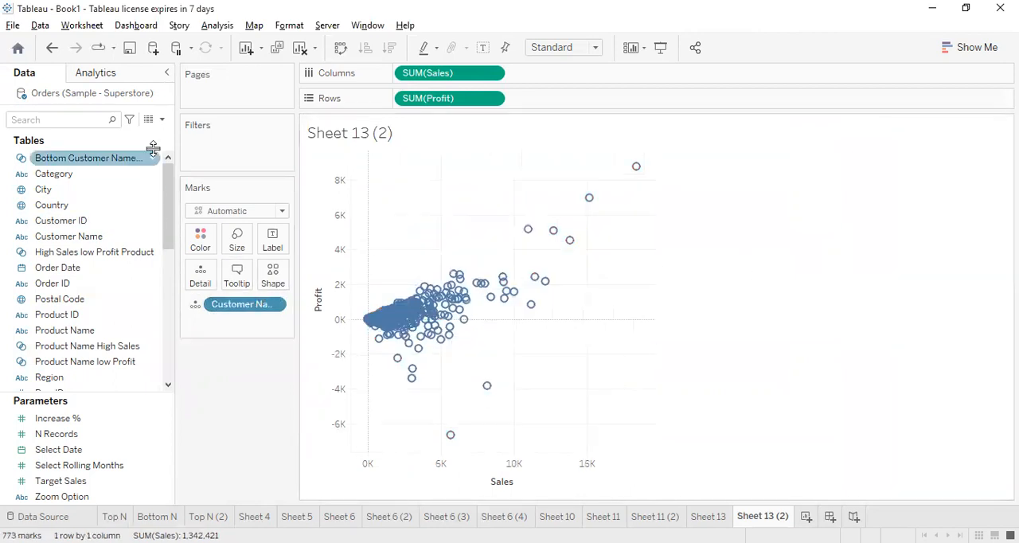
Add clusters based on Profit and Sales to the customer scatter plot
{"action": "left_click", "coordinate": [94, 77]}
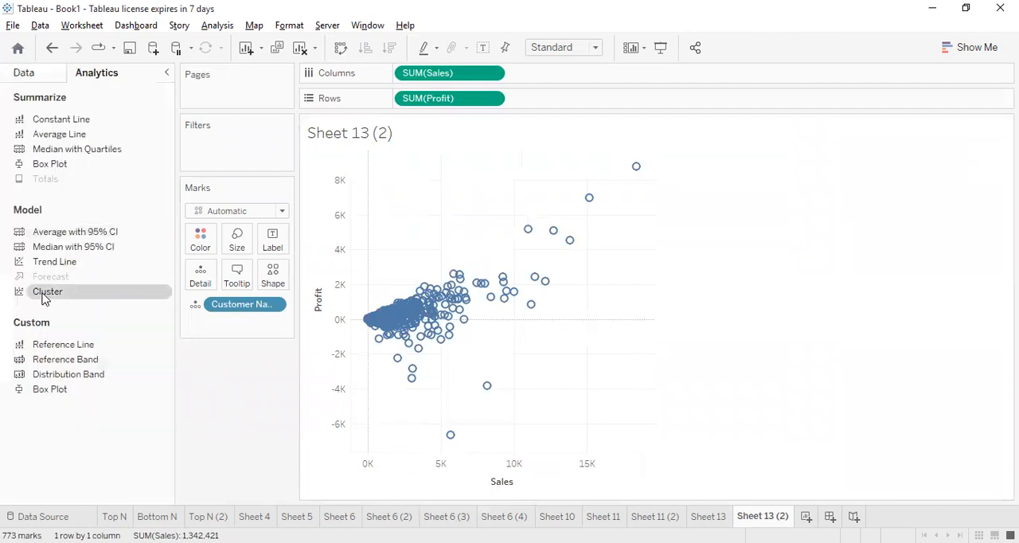
{"action": "left_click_drag", "start_coordinate": [46, 297], "coordinate": [442, 238]}
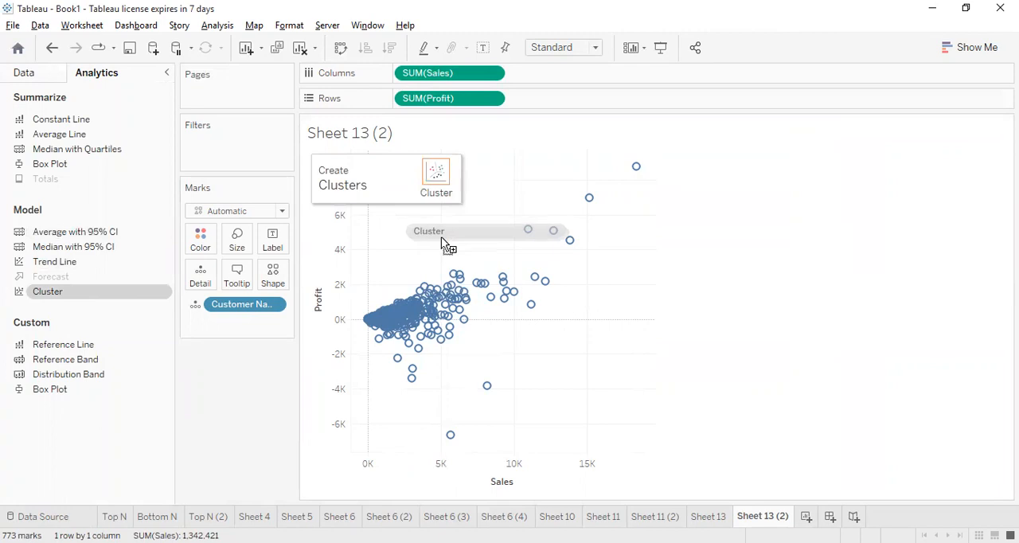
{"action": "left_click_drag", "start_coordinate": [441, 239], "coordinate": [444, 181]}
{"action": "left_click_drag", "start_coordinate": [486, 142], "coordinate": [796, 182]}
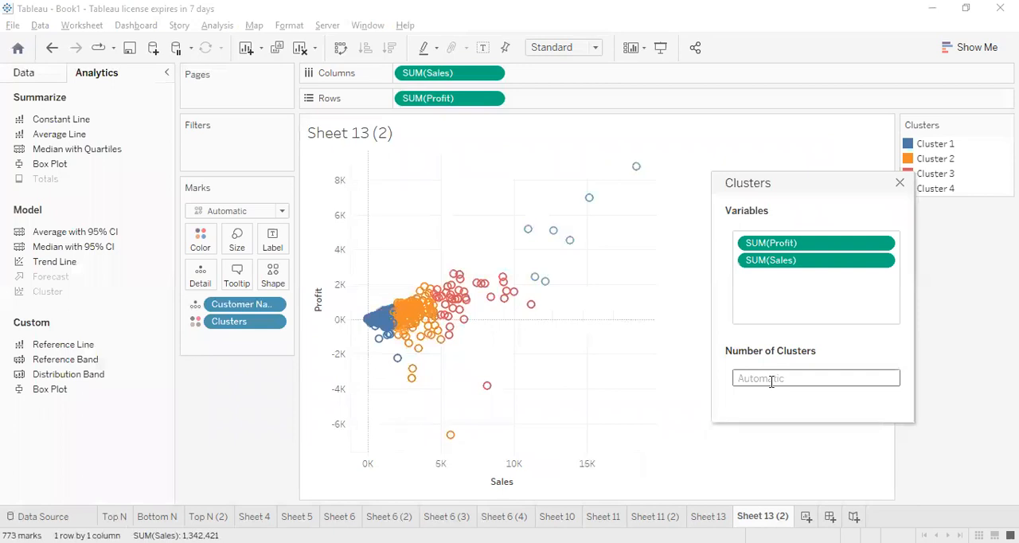
Try 5 as the number of clusters, replace it with 3, and close the cluster settings
{"action": "left_click_drag", "start_coordinate": [847, 178], "coordinate": [767, 185]}
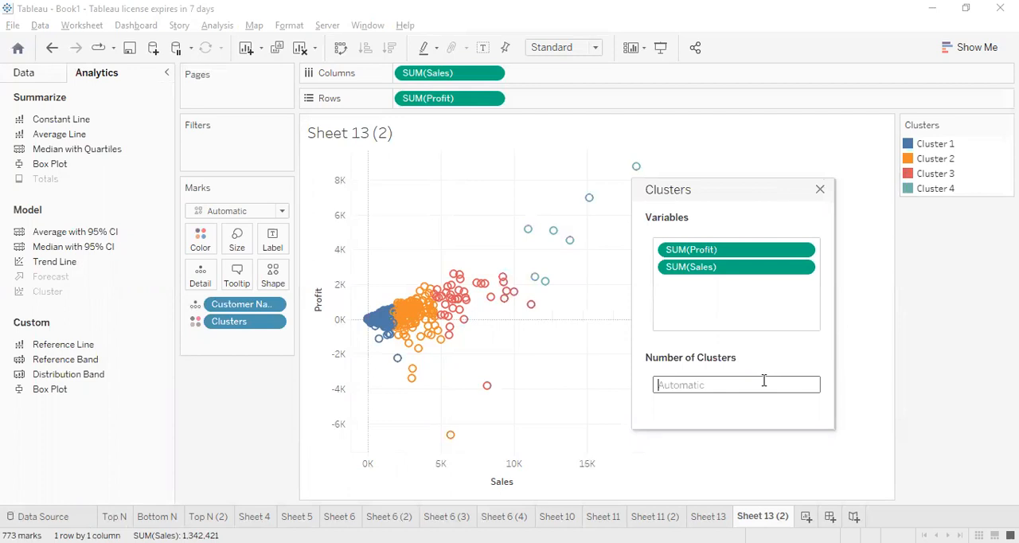
{"action": "type", "text": "5"}
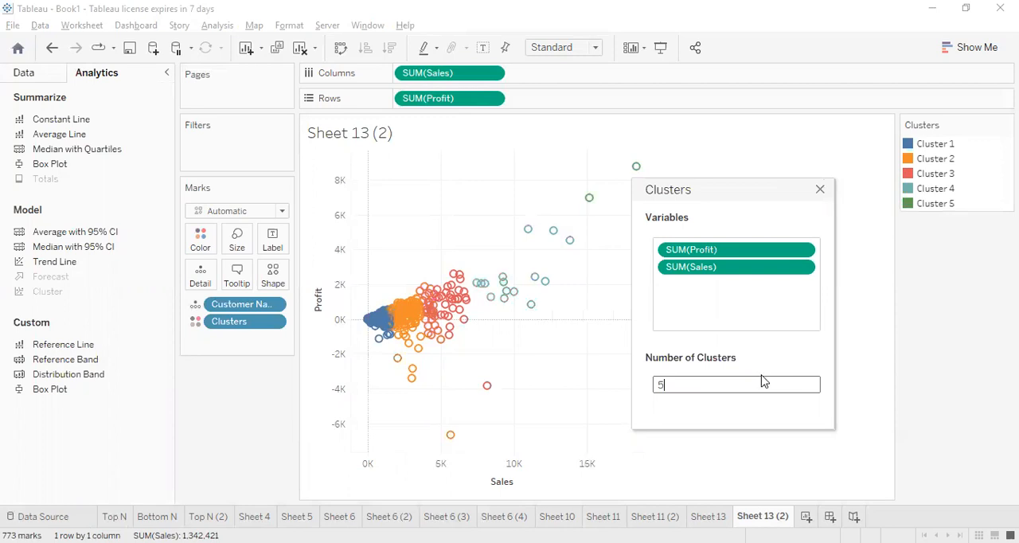
{"action": "key", "text": "BackSpace"}
{"action": "type", "text": "3"}
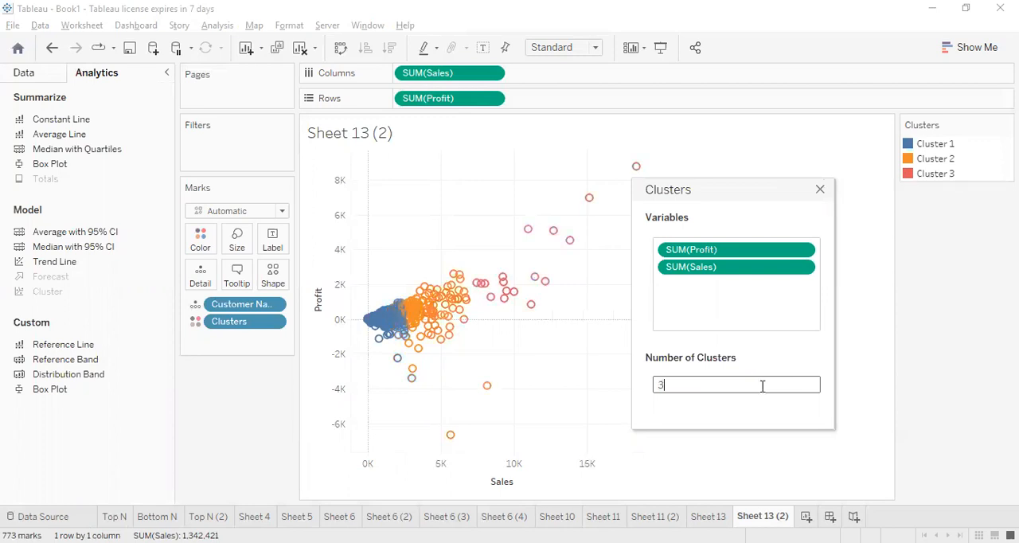
{"action": "left_click", "coordinate": [820, 194]}
Examine the clustered customers, highlight Cluster 3 in the scatter plot, and clear the highlighting
{"action": "mouse_move", "coordinate": [483, 305]}
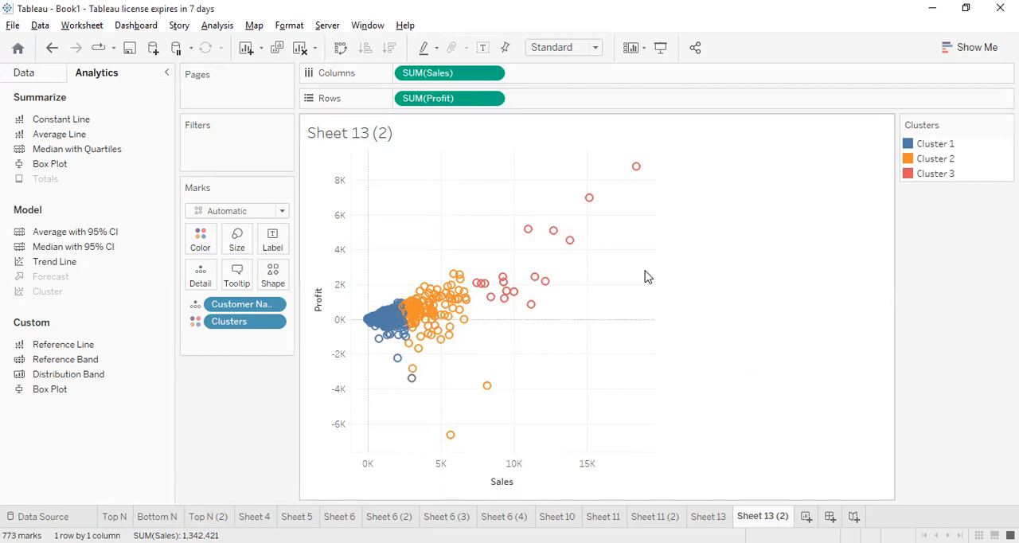
{"action": "mouse_move", "coordinate": [385, 314]}
{"action": "left_click", "coordinate": [939, 173]}
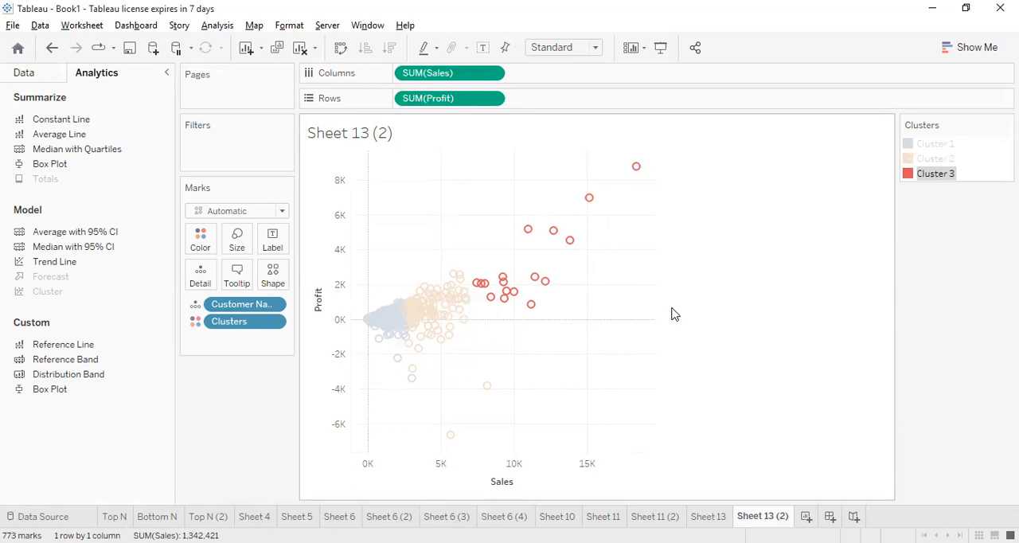
{"action": "left_click", "coordinate": [778, 233]}
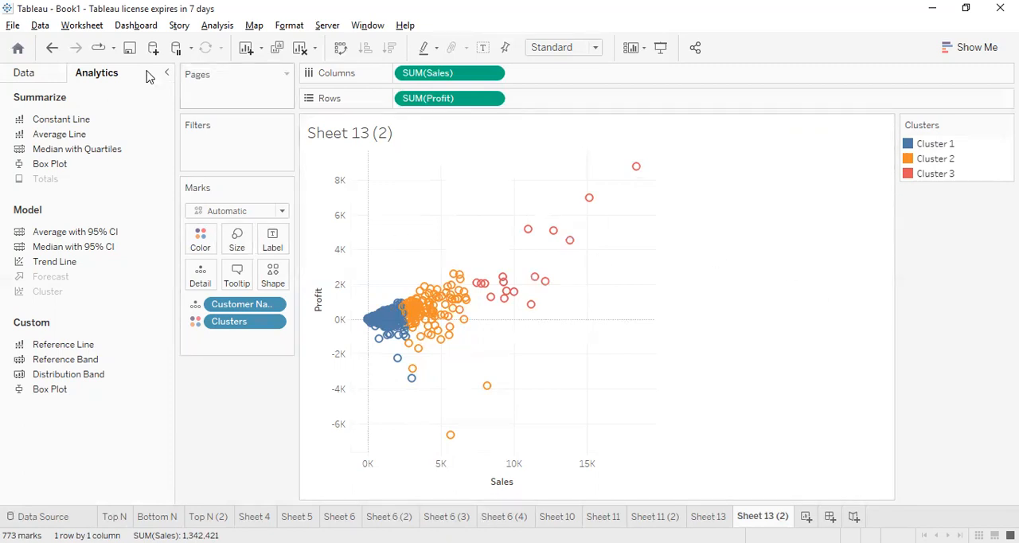
{"action": "left_click", "coordinate": [25, 74]}
{"action": "scroll", "coordinate": [96, 195], "scroll_direction": "down", "scroll_amount": 6}
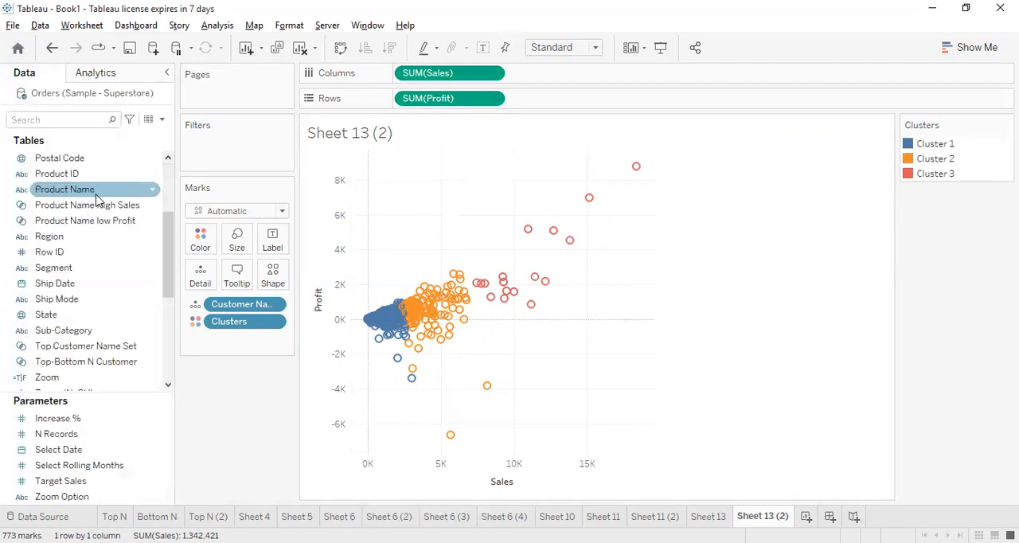
{"action": "scroll", "coordinate": [97, 199], "scroll_direction": "down", "scroll_amount": 2}
{"action": "scroll", "coordinate": [99, 191], "scroll_direction": "up", "scroll_amount": 3}
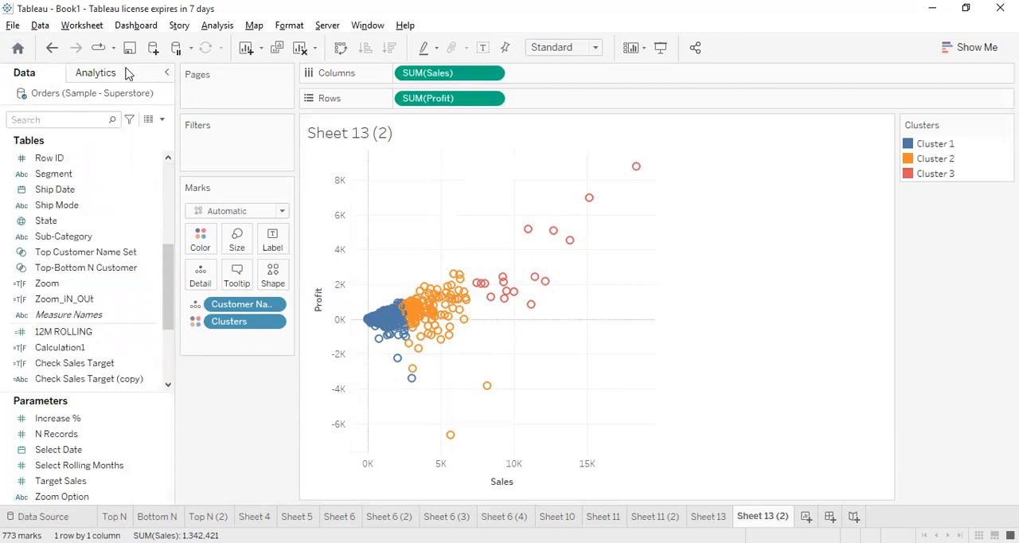
Try adding trend lines to the clustered customer scatter plot, and undo them
{"action": "left_click", "coordinate": [106, 77]}
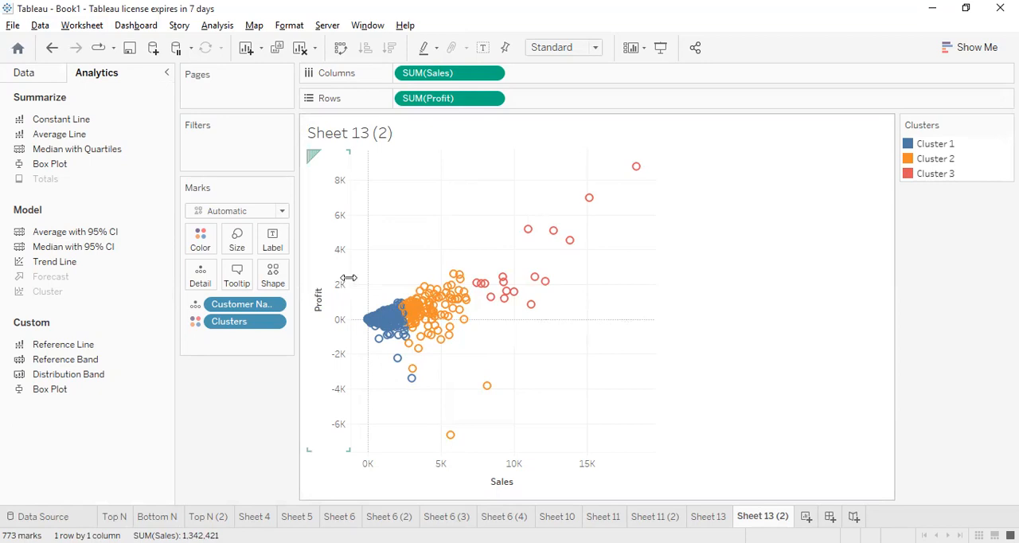
{"action": "left_click_drag", "start_coordinate": [55, 263], "coordinate": [441, 193]}
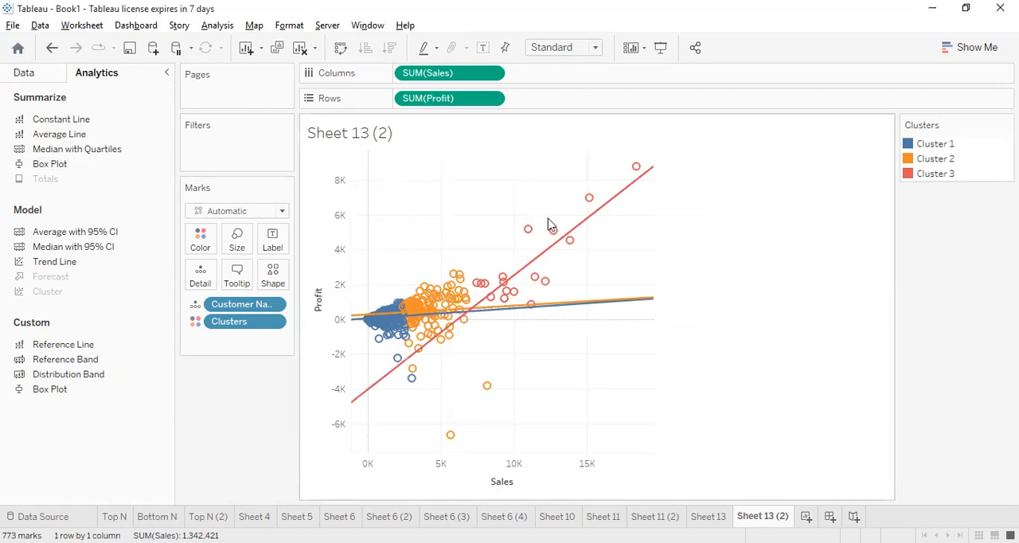
{"action": "mouse_move", "coordinate": [603, 215]}
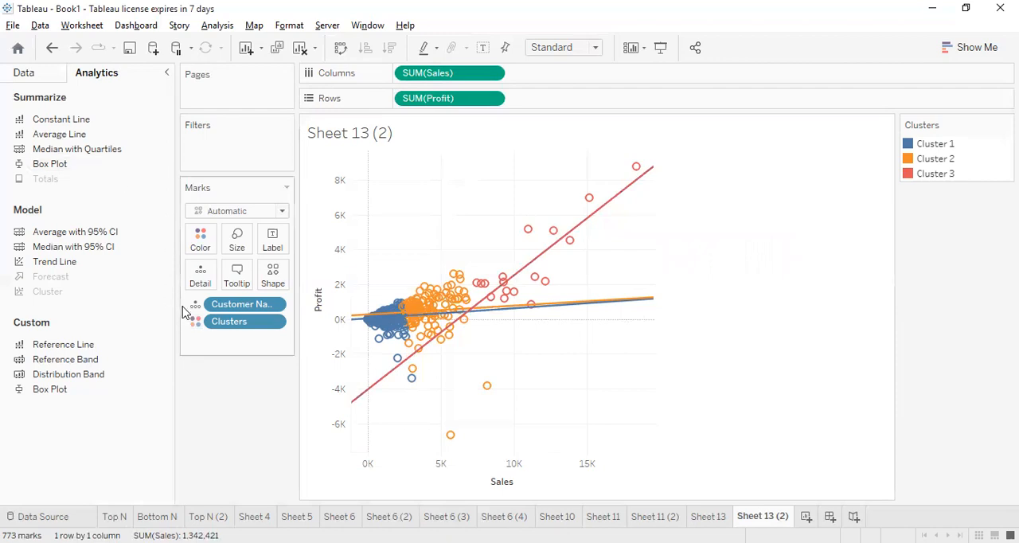
{"action": "key", "text": "ctrl+z"}
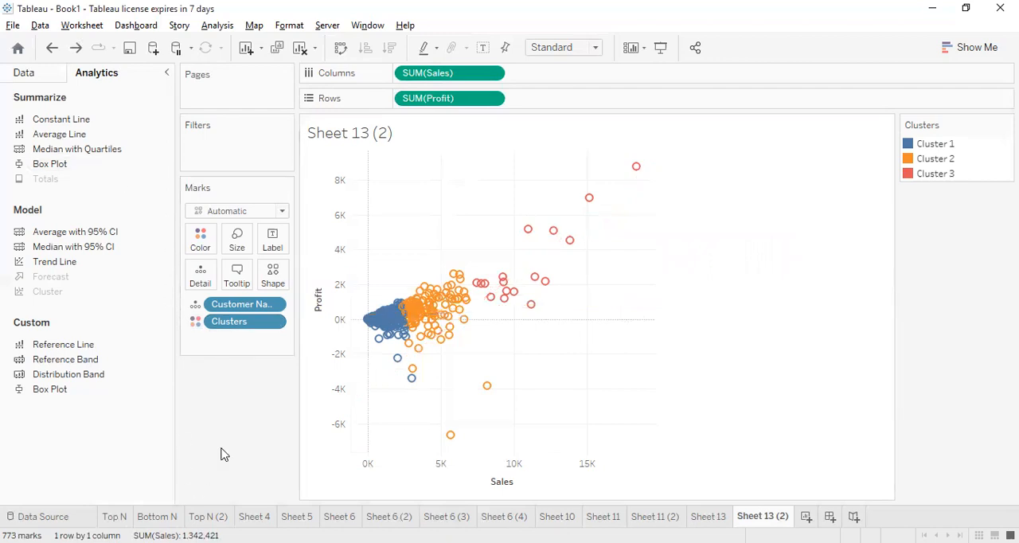
Open Sheet 13, try removing Profit from the rows of the Category-coloured scatter plot, and undo the removal
{"action": "left_click", "coordinate": [708, 517]}
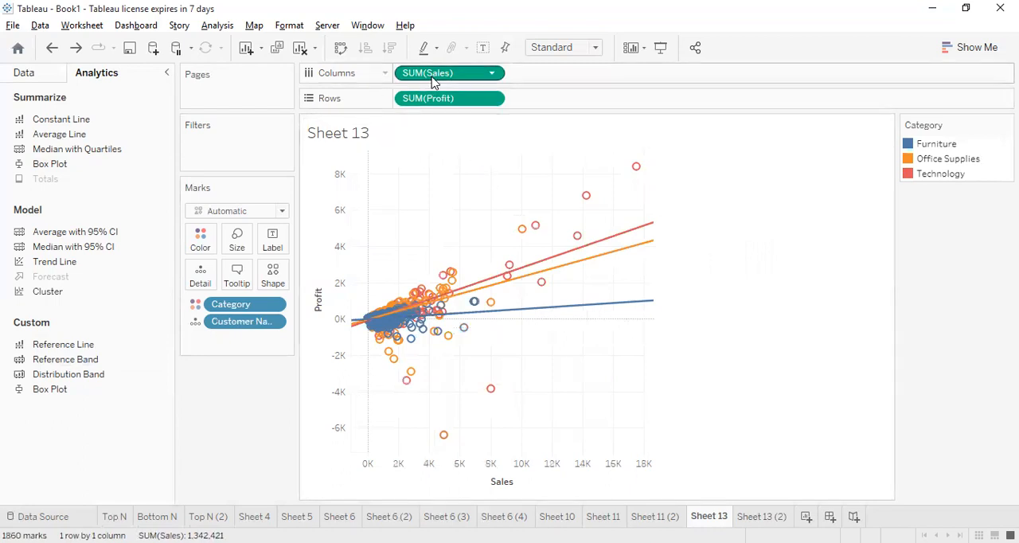
{"action": "left_click_drag", "start_coordinate": [438, 102], "coordinate": [28, 77]}
{"action": "left_click", "coordinate": [25, 73]}
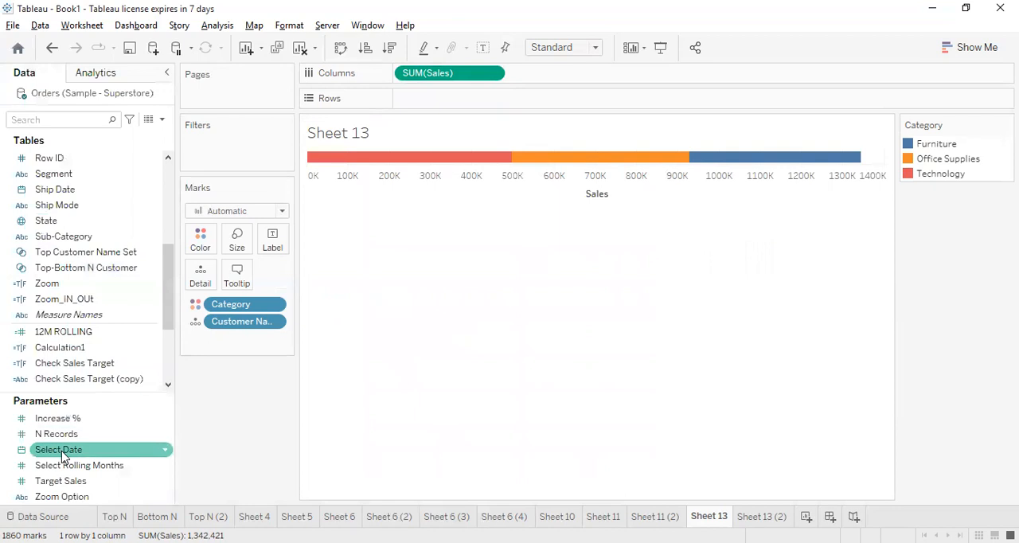
{"action": "scroll", "coordinate": [77, 364], "scroll_direction": "up", "scroll_amount": 3}
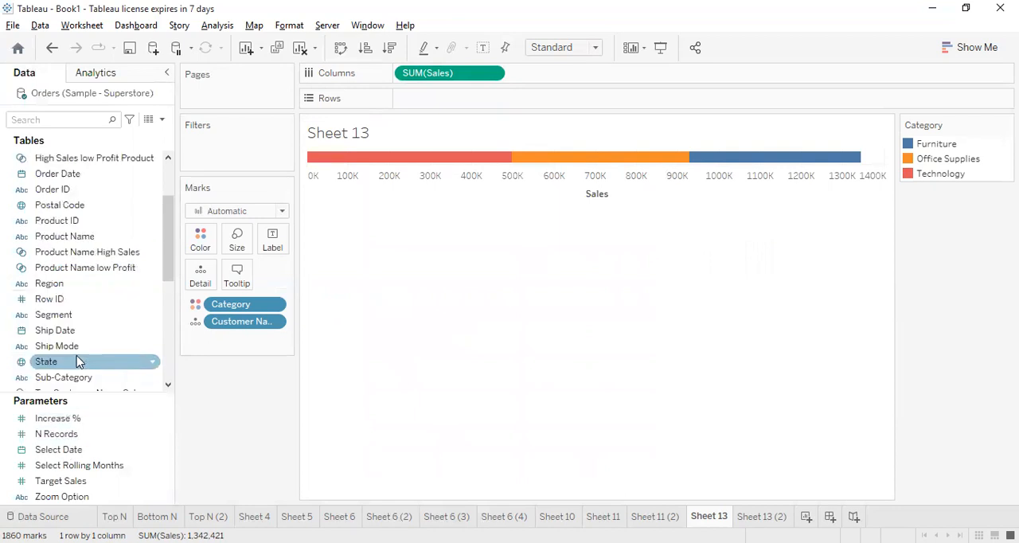
{"action": "scroll", "coordinate": [78, 359], "scroll_direction": "down", "scroll_amount": 5}
{"action": "scroll", "coordinate": [84, 316], "scroll_direction": "down", "scroll_amount": 1}
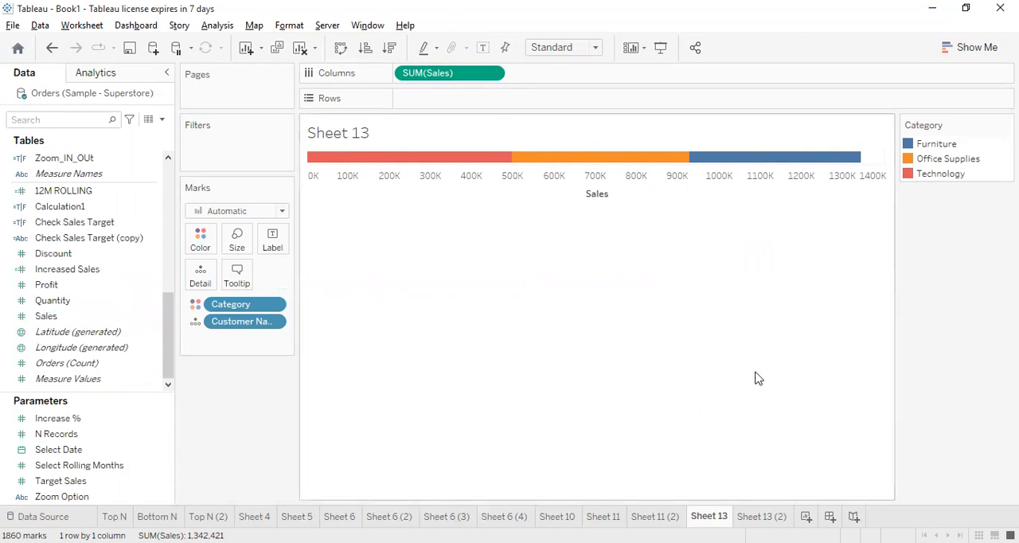
{"action": "key", "text": "ctrl+z"}
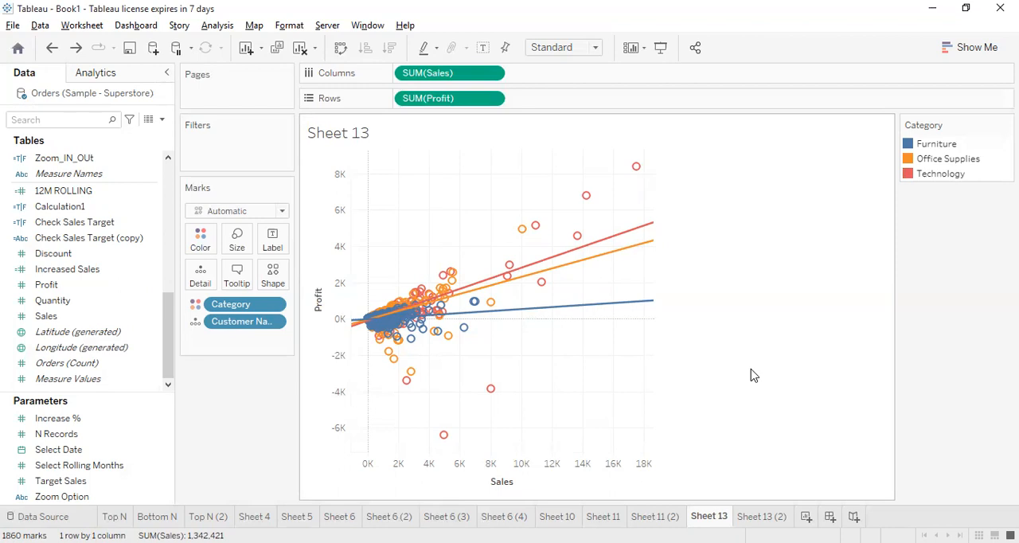
{"action": "mouse_move", "coordinate": [585, 268]}
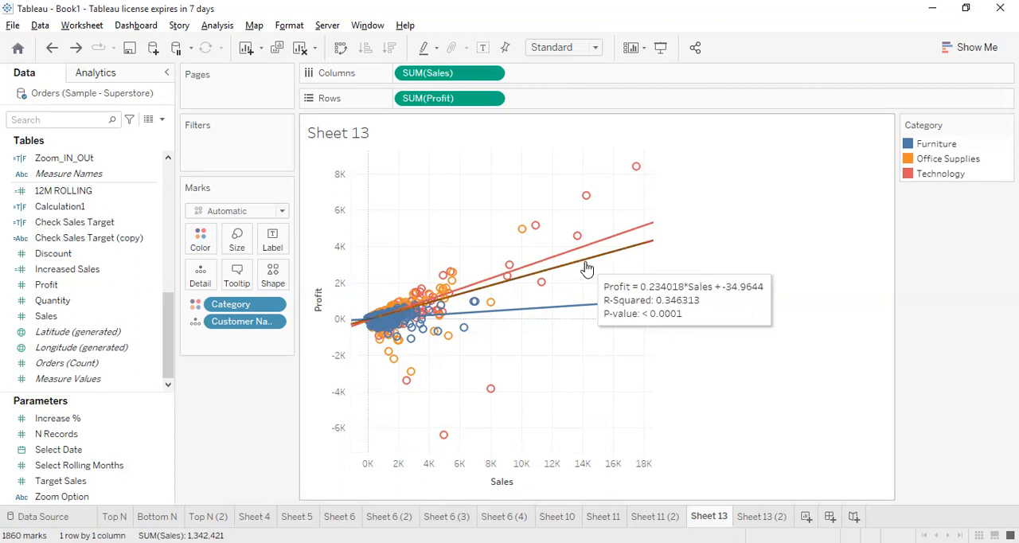
{"action": "mouse_move", "coordinate": [591, 246]}
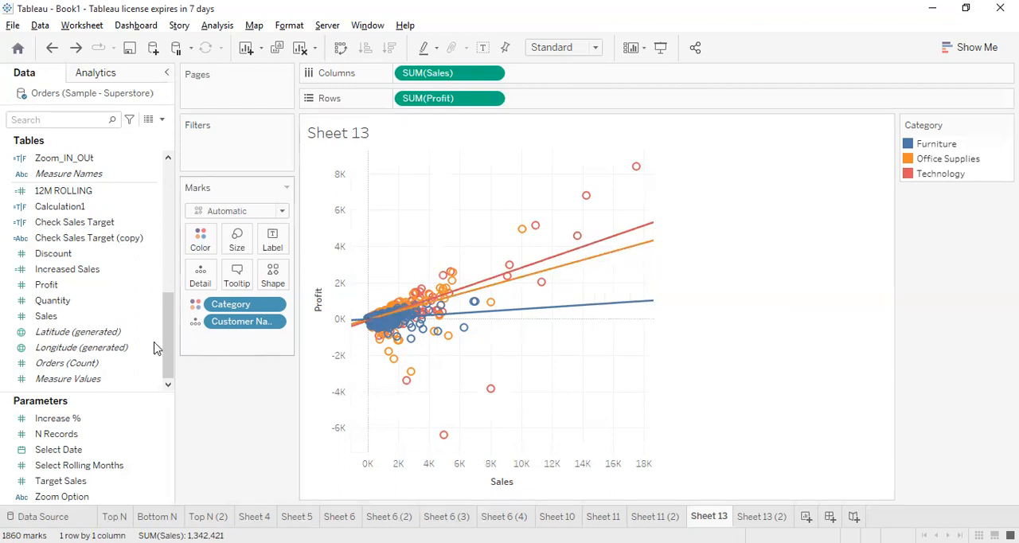
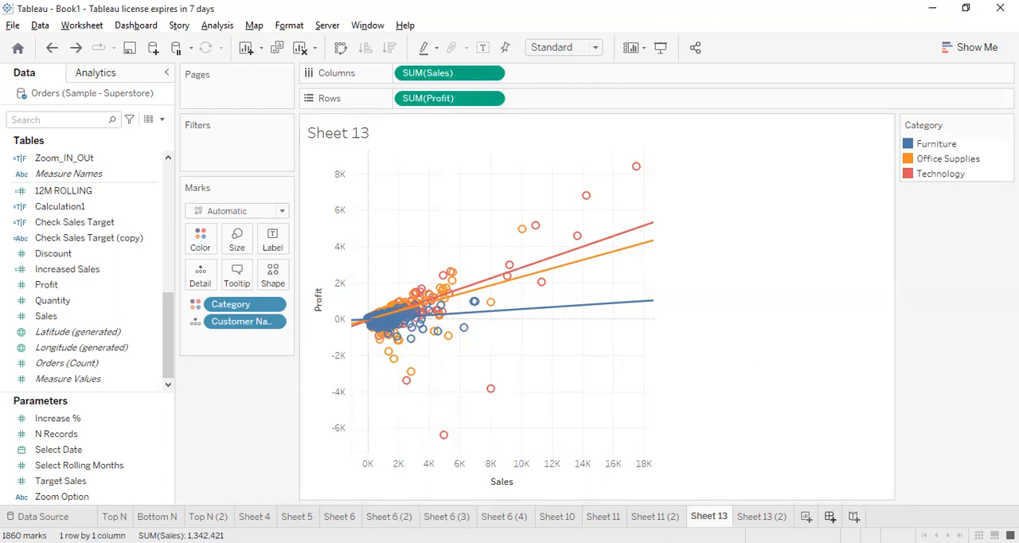
Create a new blank dashboard in the workbook
{"action": "left_click", "coordinate": [829, 516]}
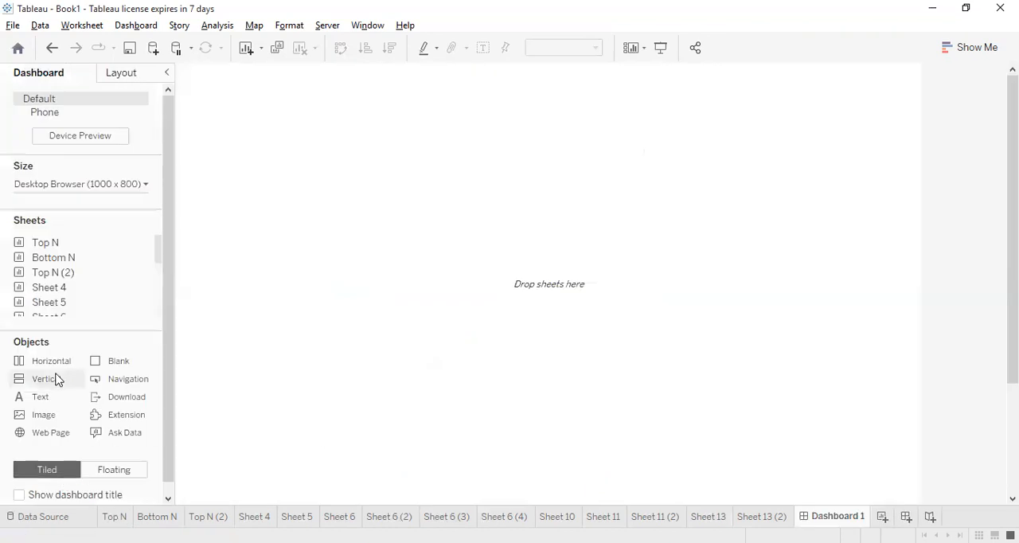